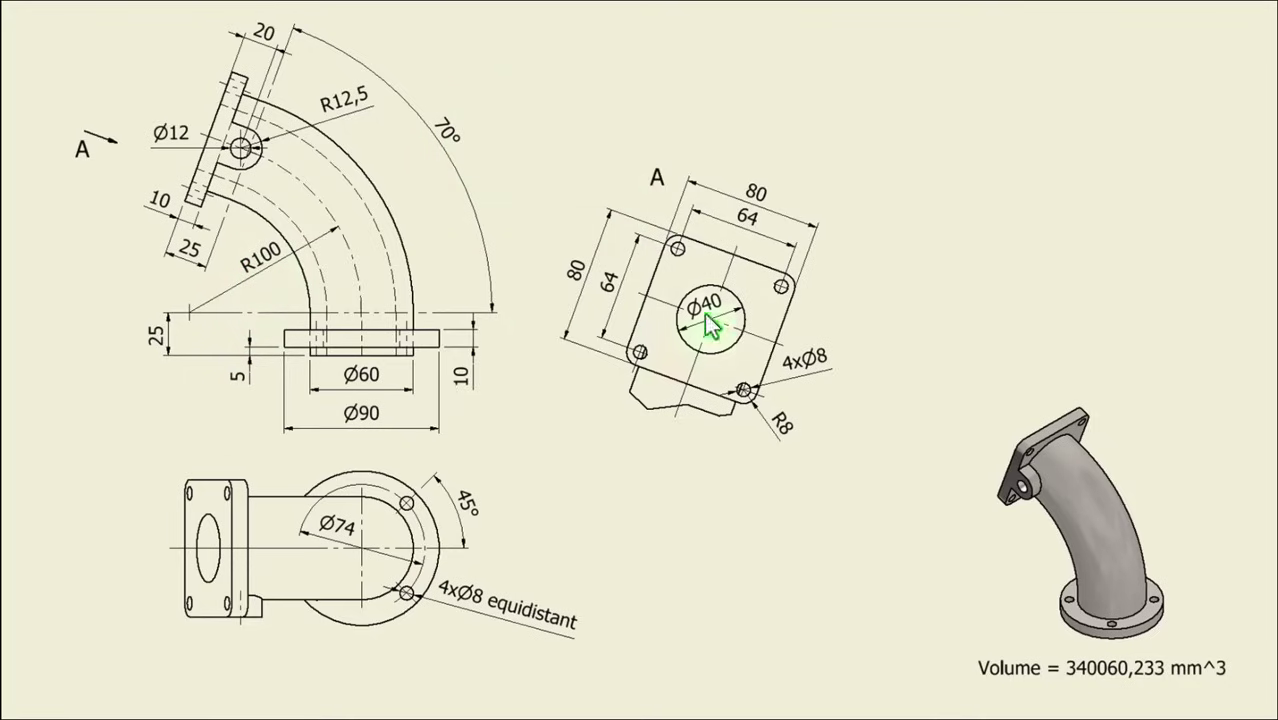
Set aside the elbow reference drawing and bring up the empty FreeCAD window
{"action": "left_click", "coordinate": [1265, 364]}
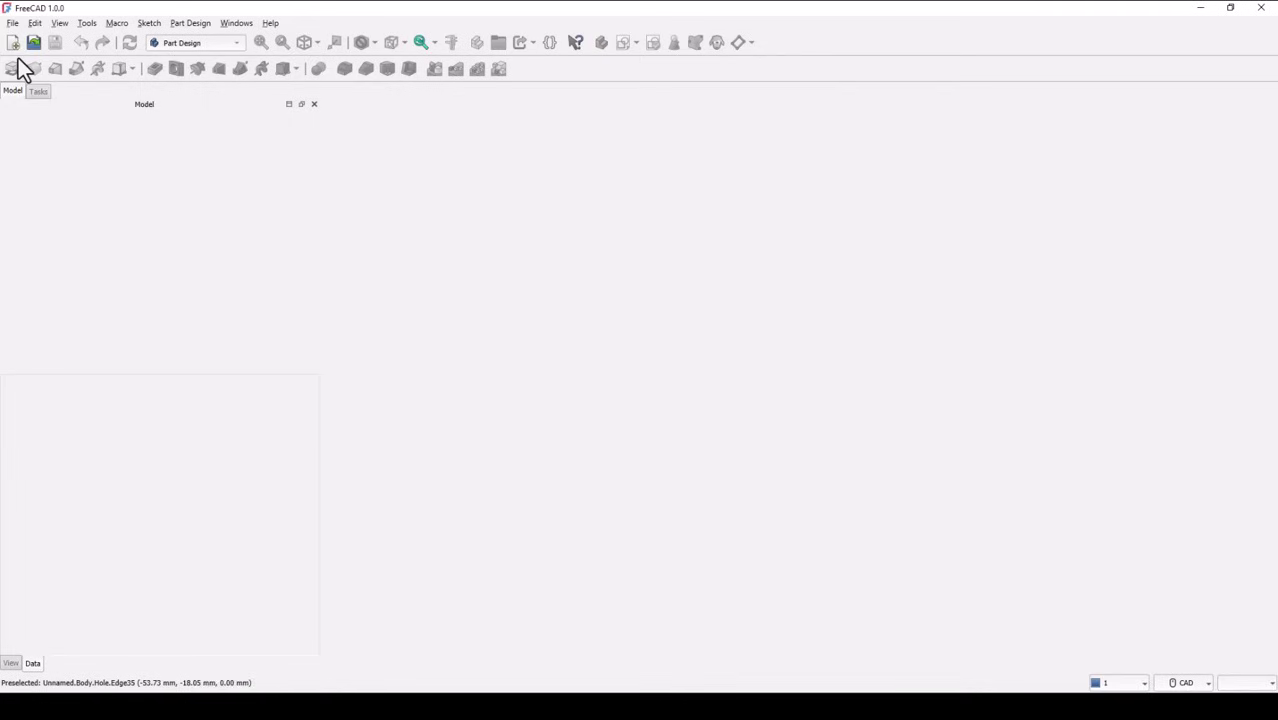
Create a new Unnamed document, leaving the navigation style set to CAD
{"action": "left_click", "coordinate": [13, 43]}
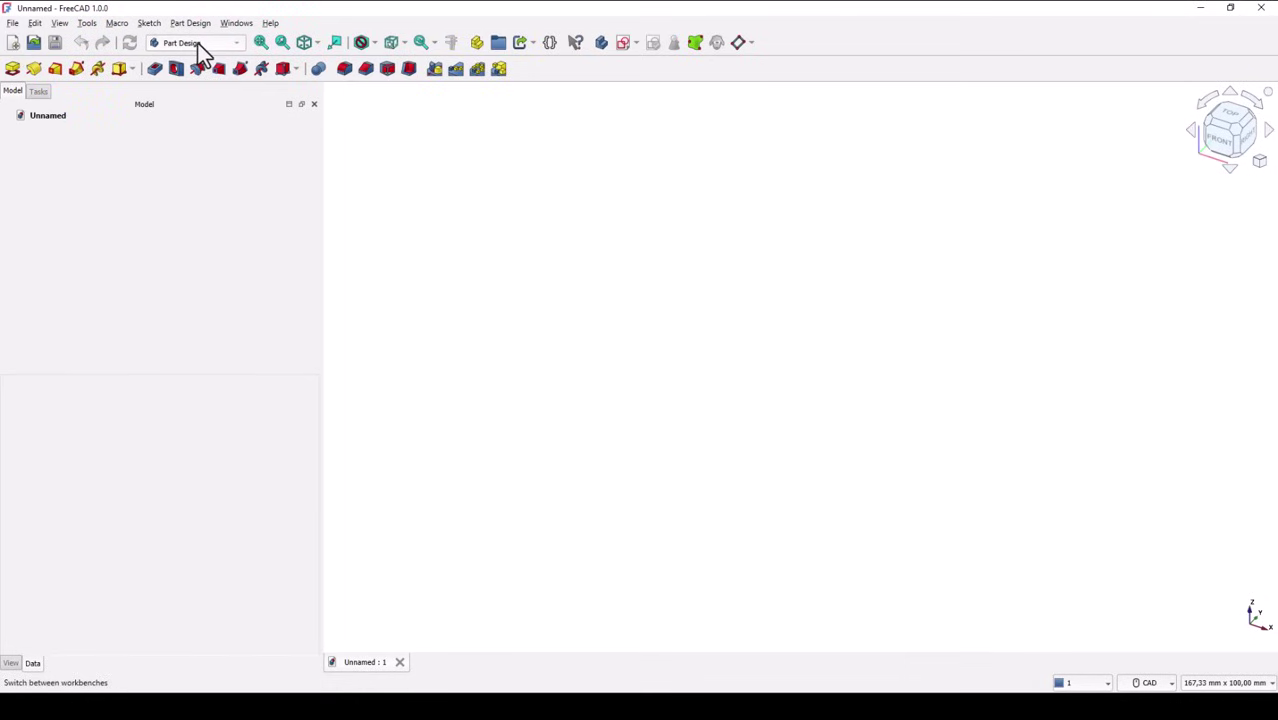
{"action": "left_click", "coordinate": [1150, 682]}
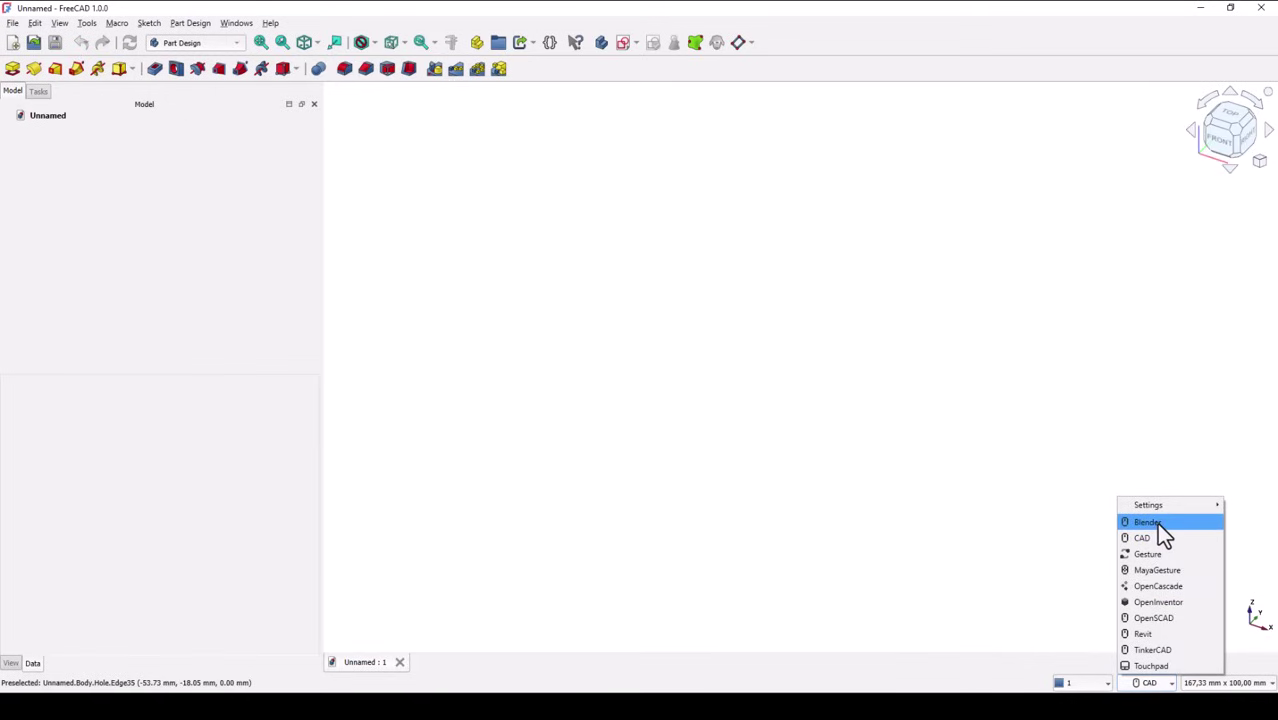
{"action": "left_click", "coordinate": [950, 376]}
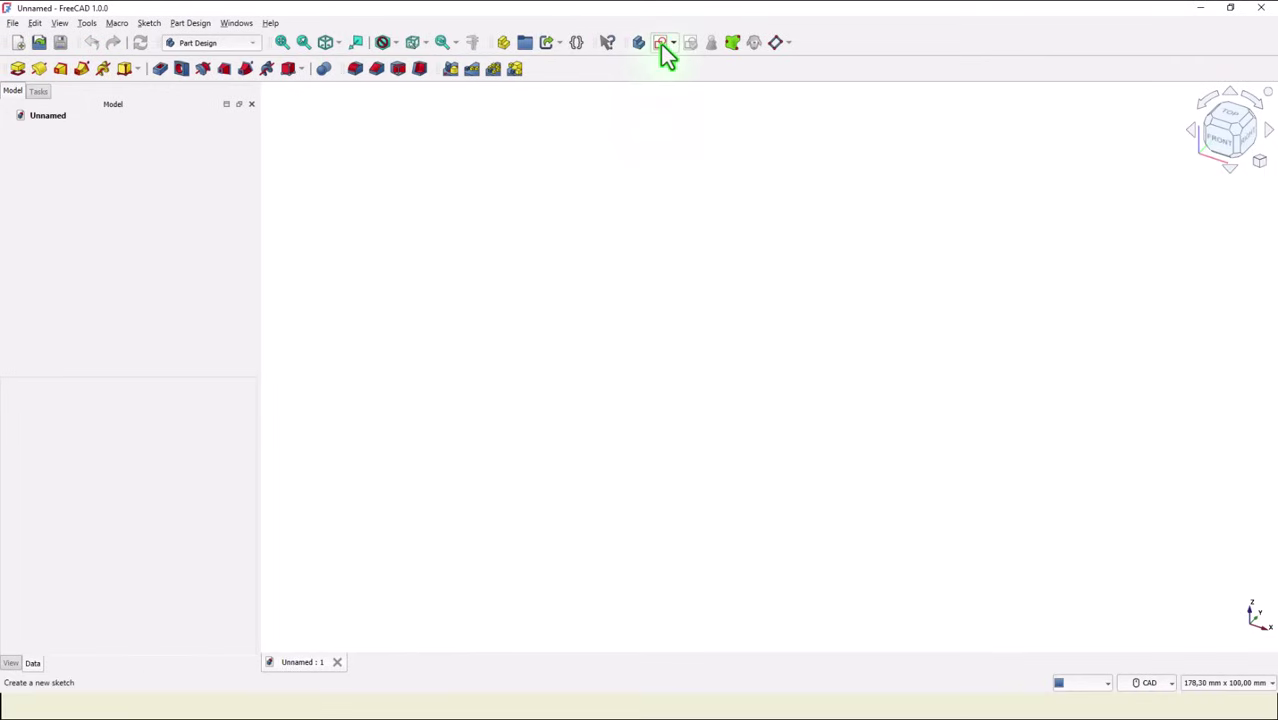
Sketch two concentric circles at the origin on the XY plane, Ø60 mm and Ø40 mm
{"action": "left_click", "coordinate": [660, 43]}
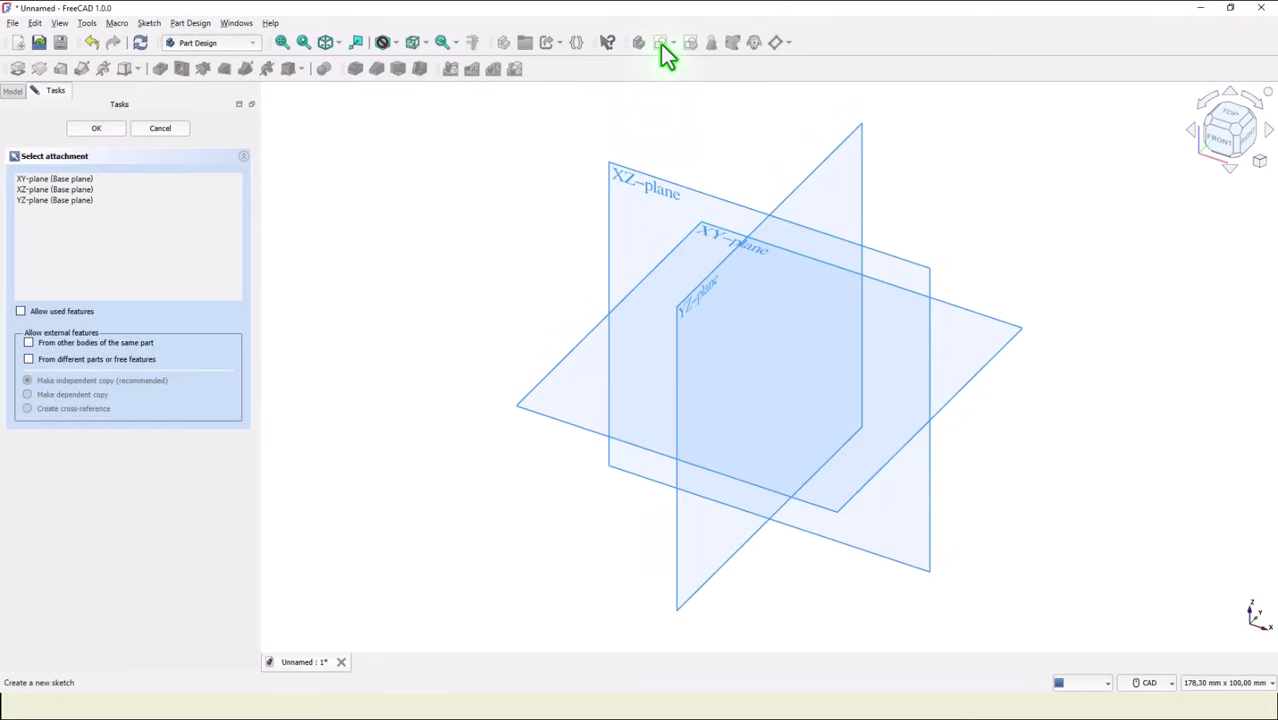
{"action": "left_click", "coordinate": [720, 237]}
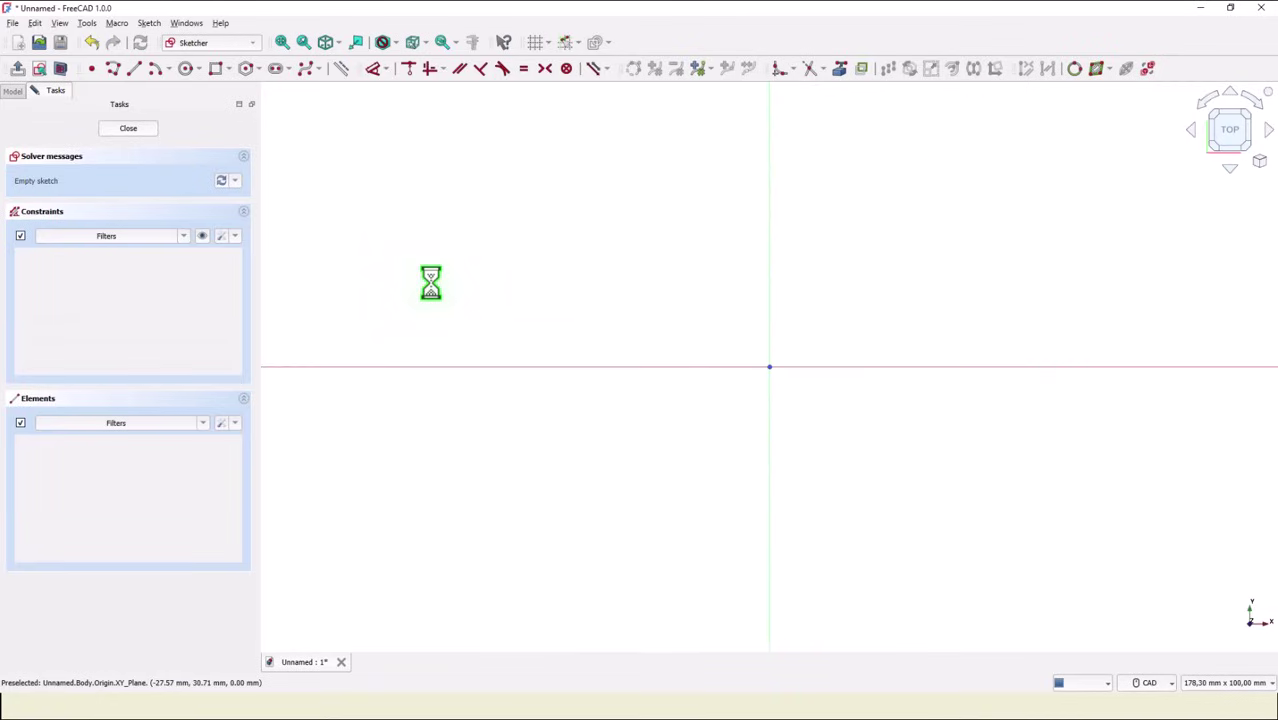
{"action": "left_click", "coordinate": [186, 68]}
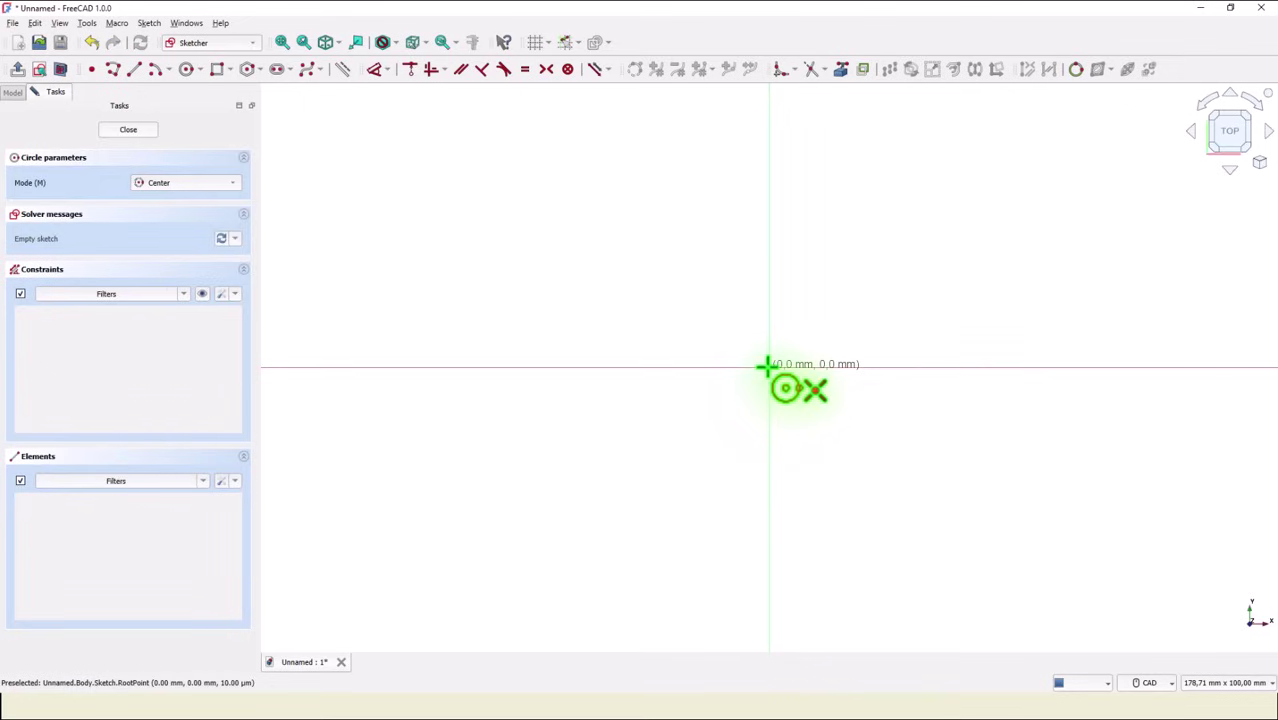
{"action": "left_click", "coordinate": [768, 368]}
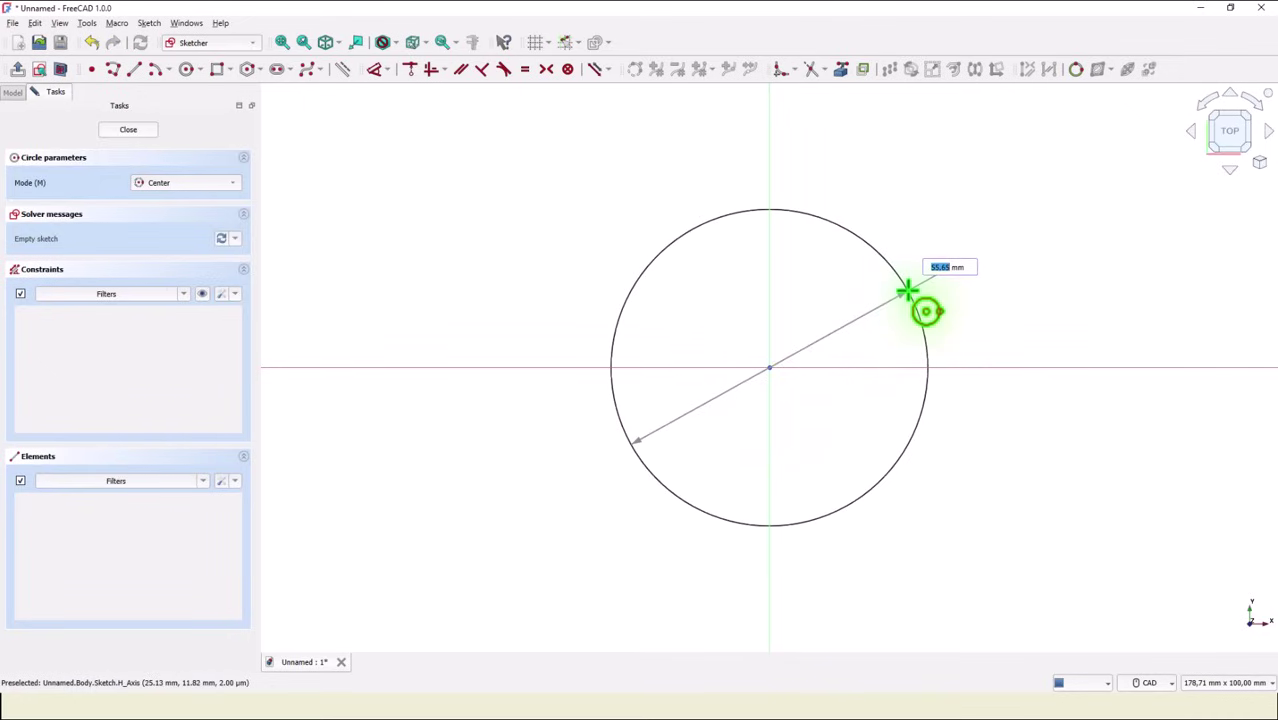
{"action": "type", "text": "6"}
{"action": "key", "text": "Return"}
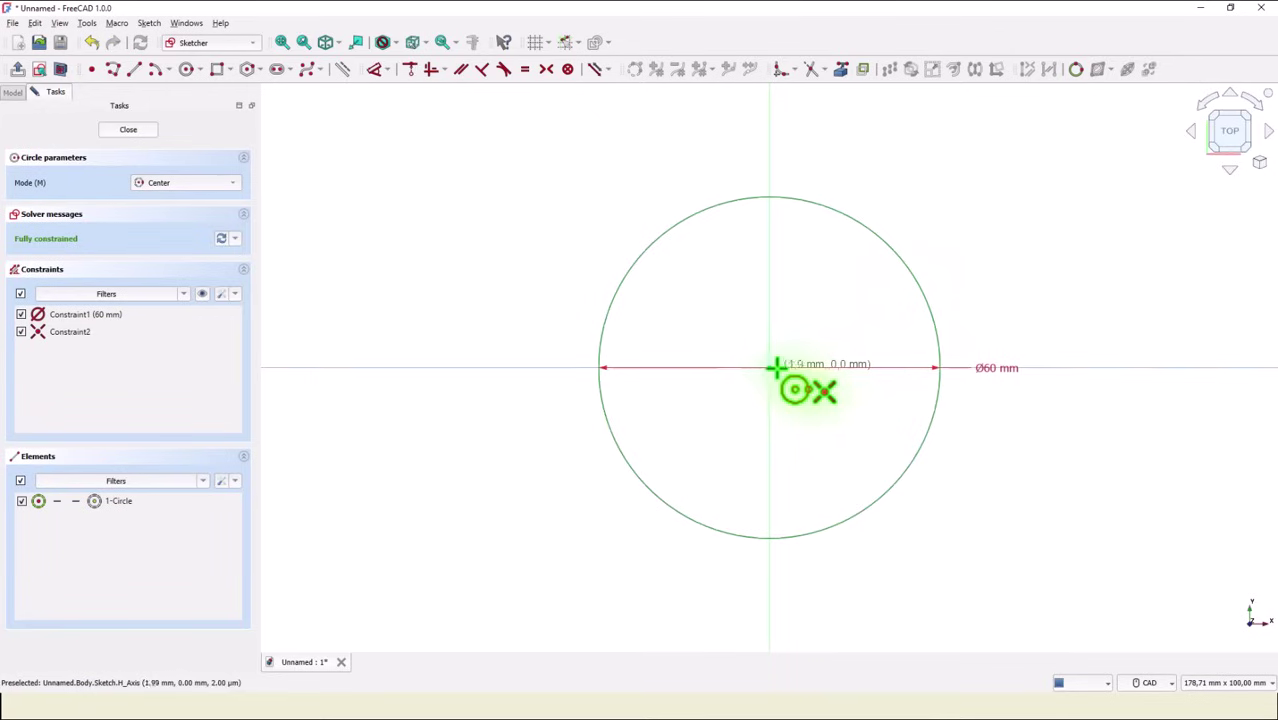
{"action": "left_click", "coordinate": [767, 367]}
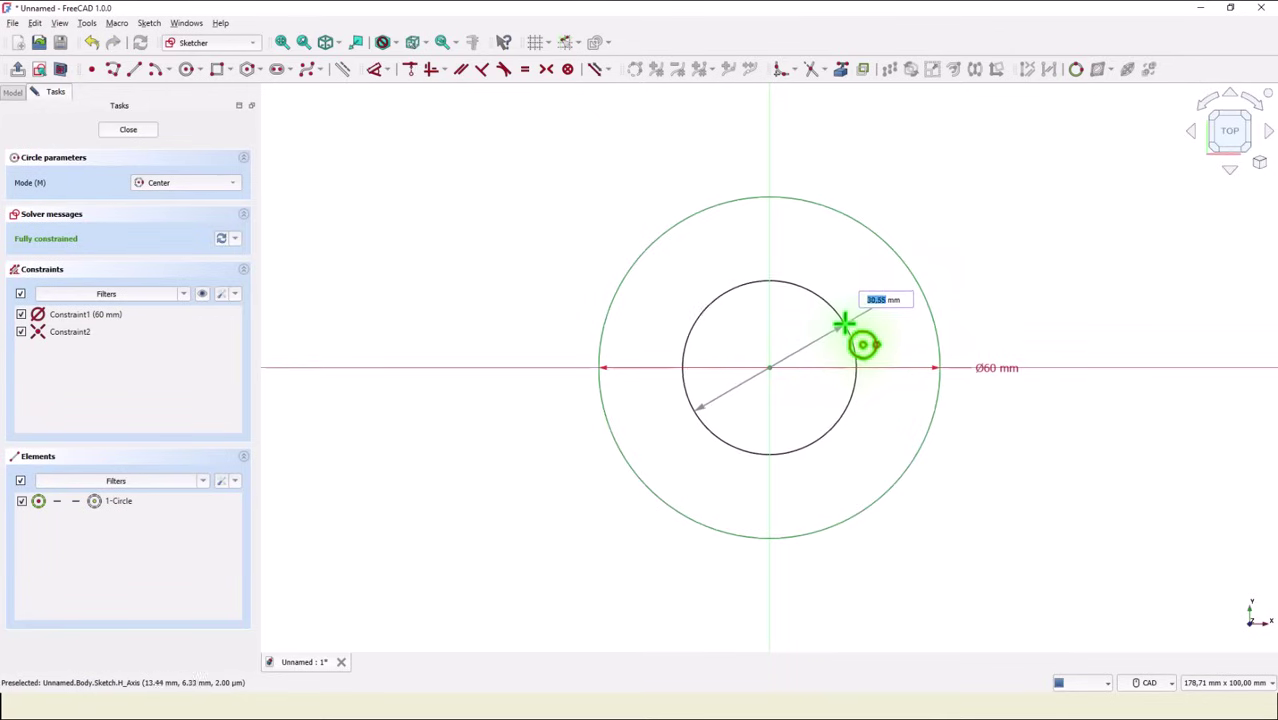
{"action": "type", "text": "40"}
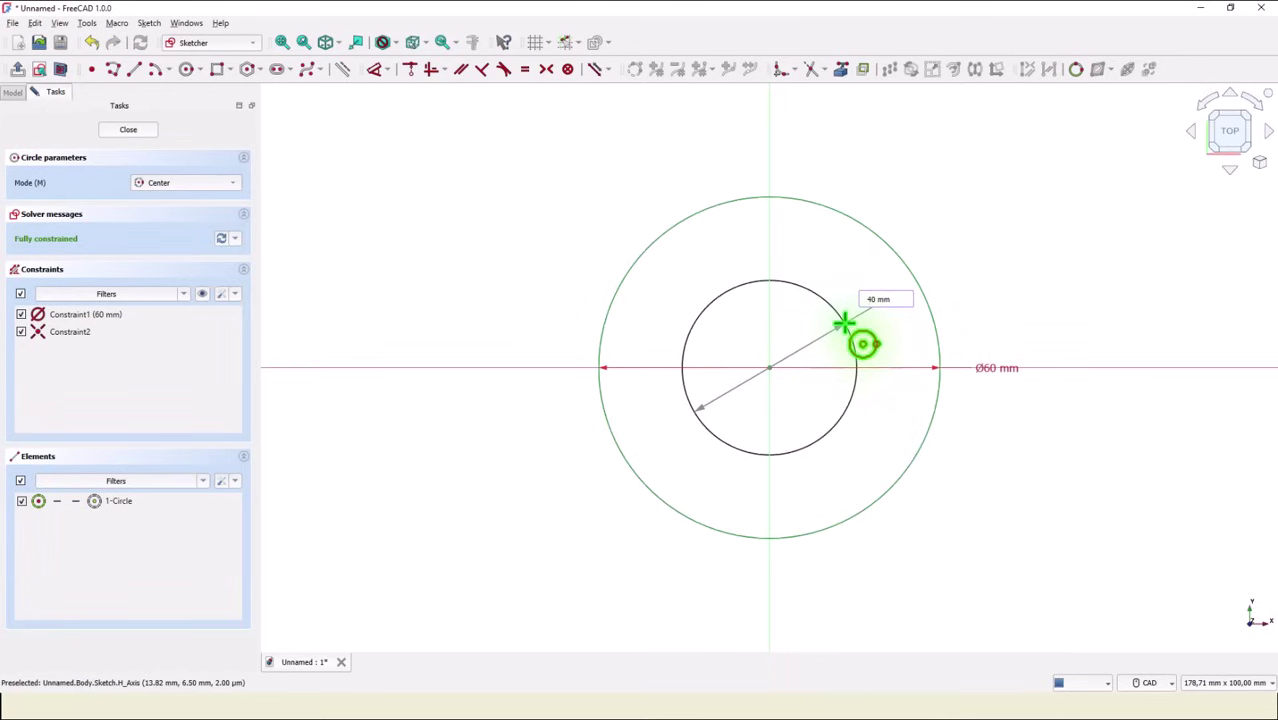
{"action": "key", "text": "Return"}
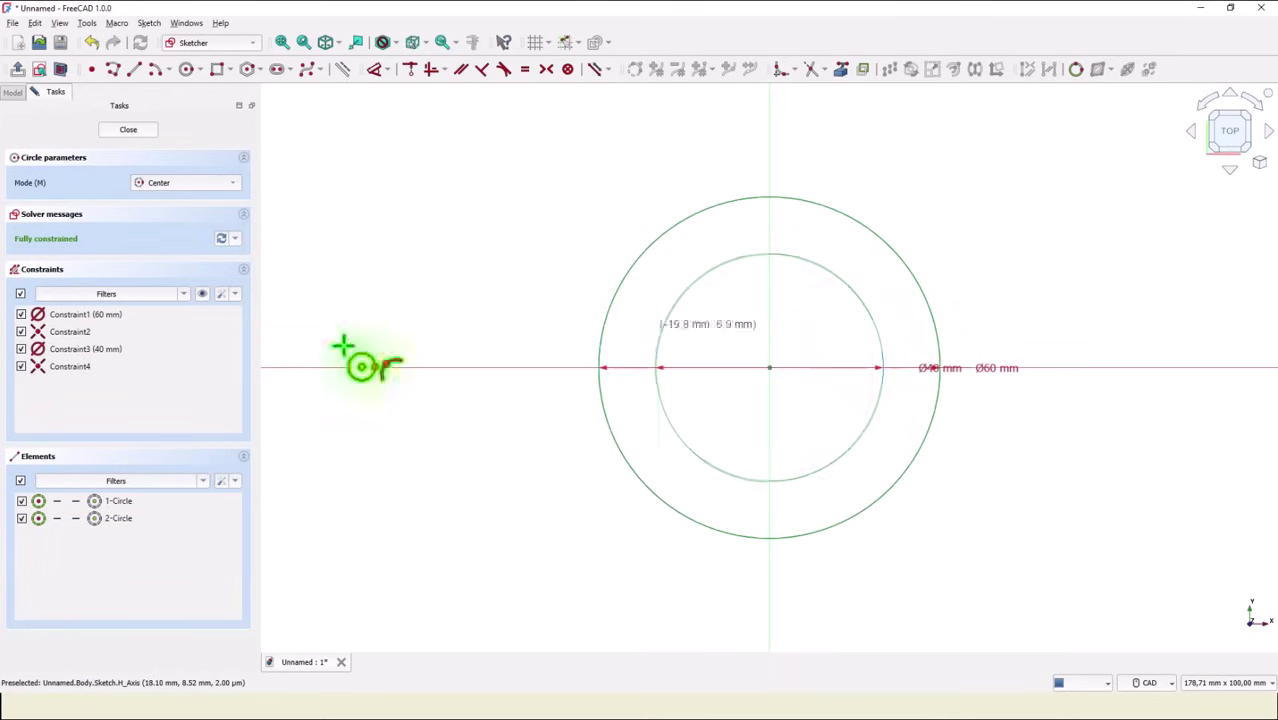
{"action": "left_click", "coordinate": [121, 136]}
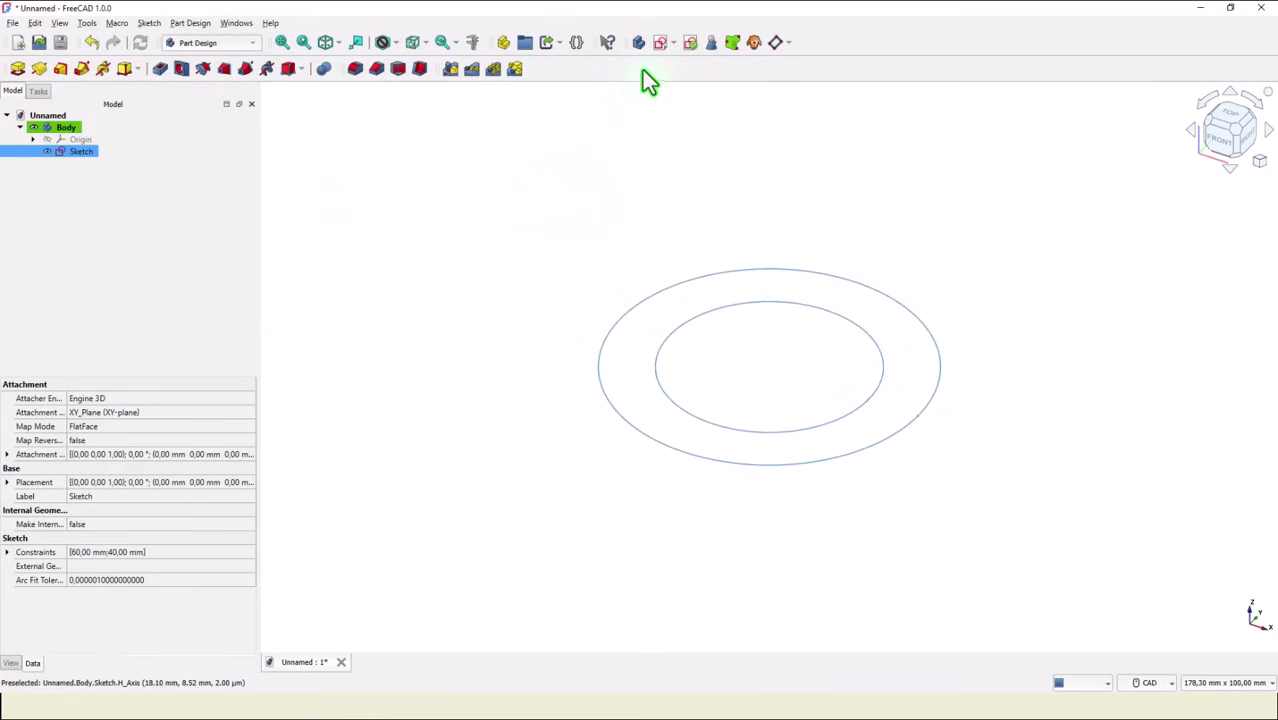
On a new XY sketch, draw a vertical line constrained 100 mm left of the origin
{"action": "left_click", "coordinate": [660, 45]}
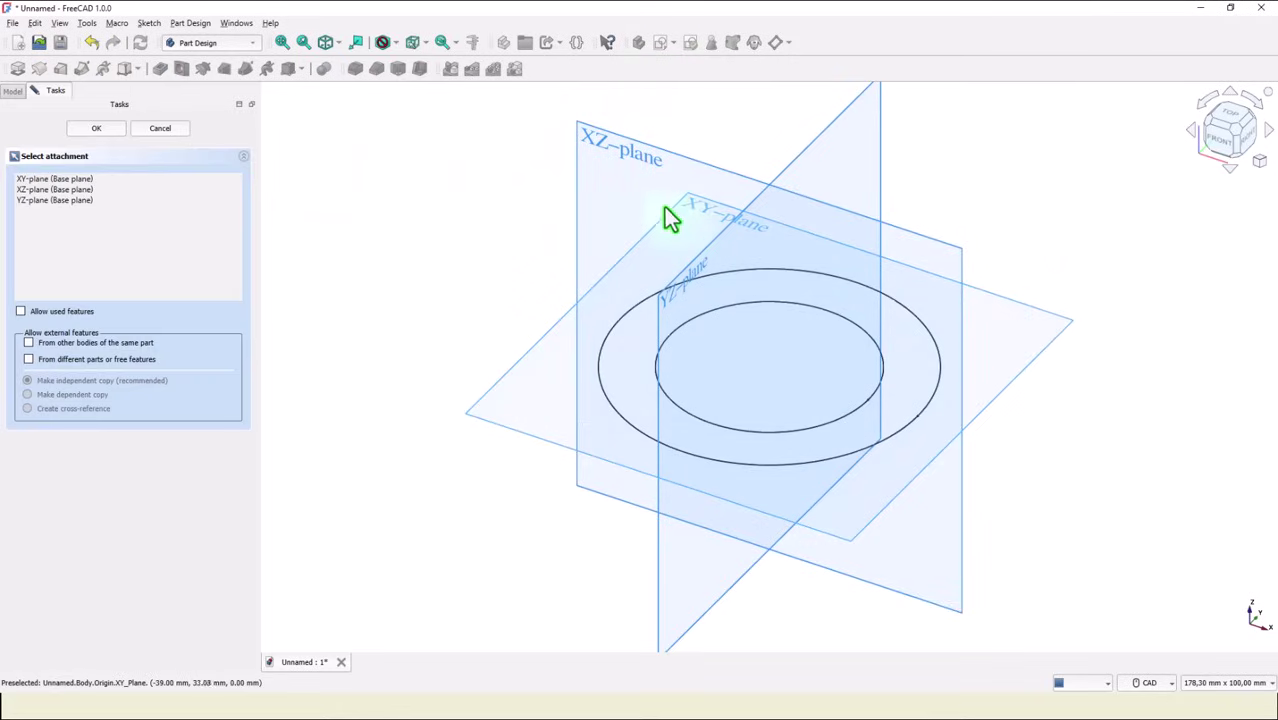
{"action": "left_click", "coordinate": [693, 212]}
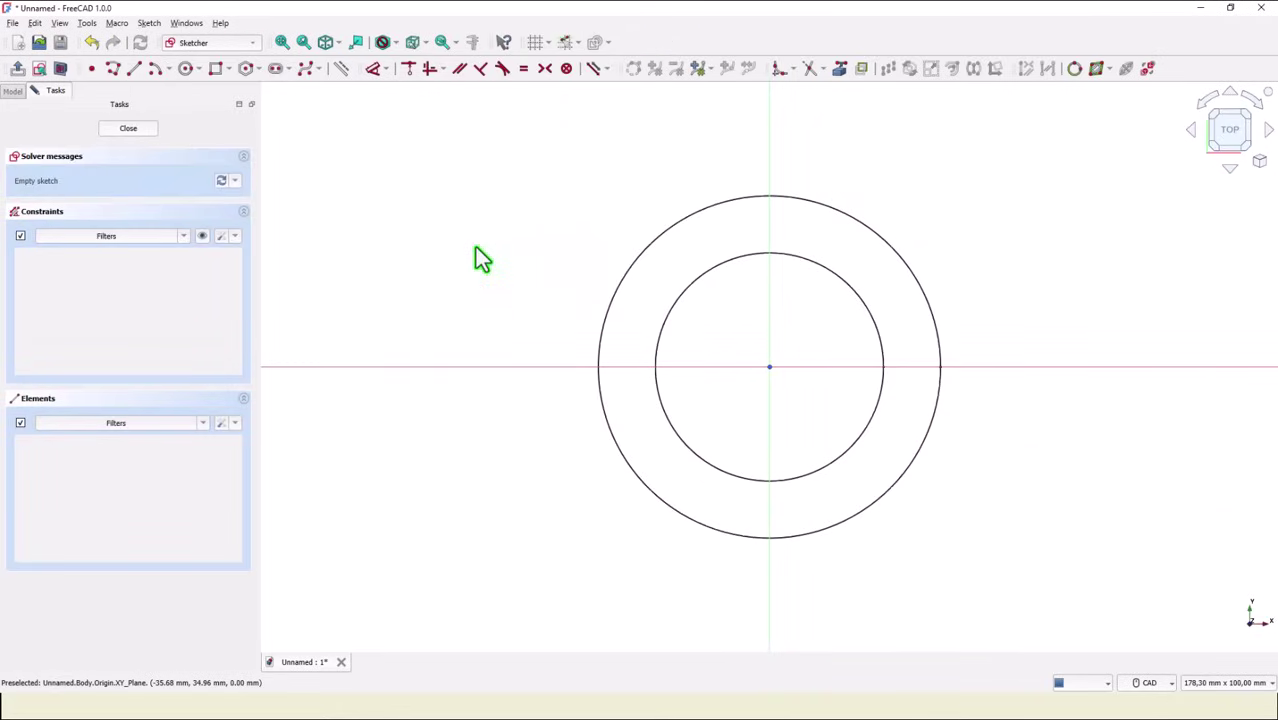
{"action": "left_click", "coordinate": [134, 68]}
{"action": "left_click", "coordinate": [376, 222]}
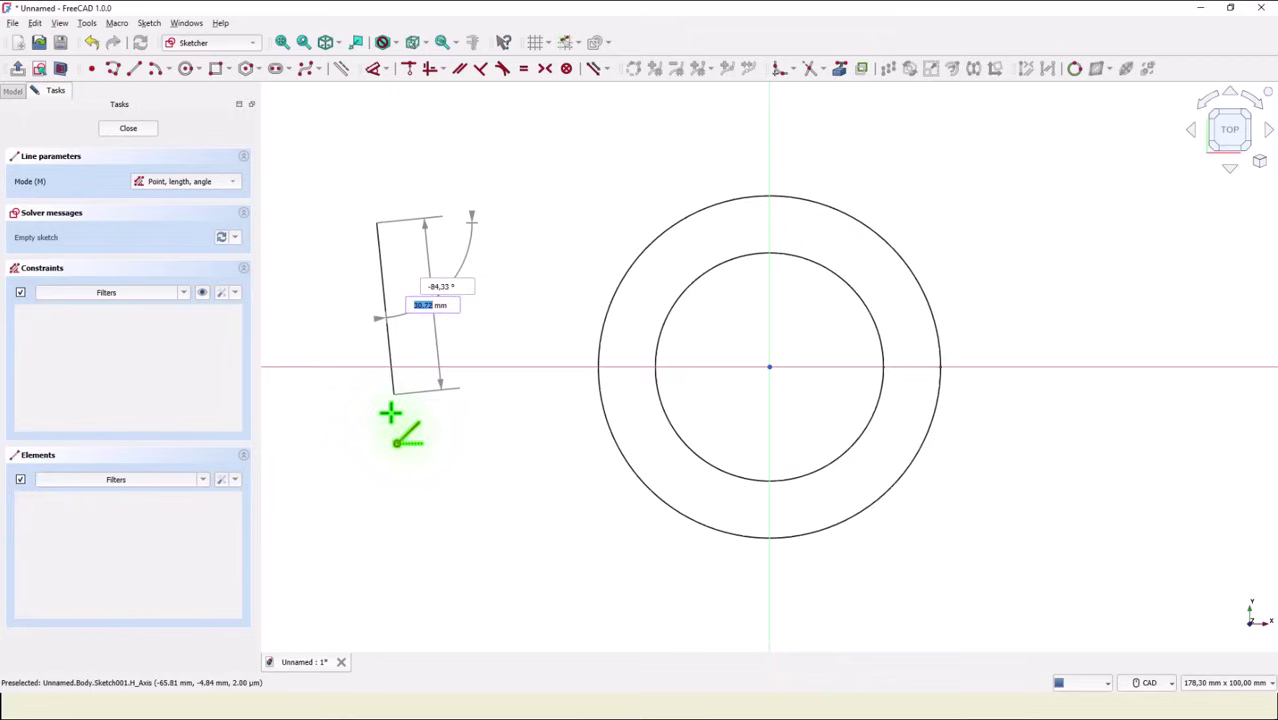
{"action": "left_click", "coordinate": [376, 464]}
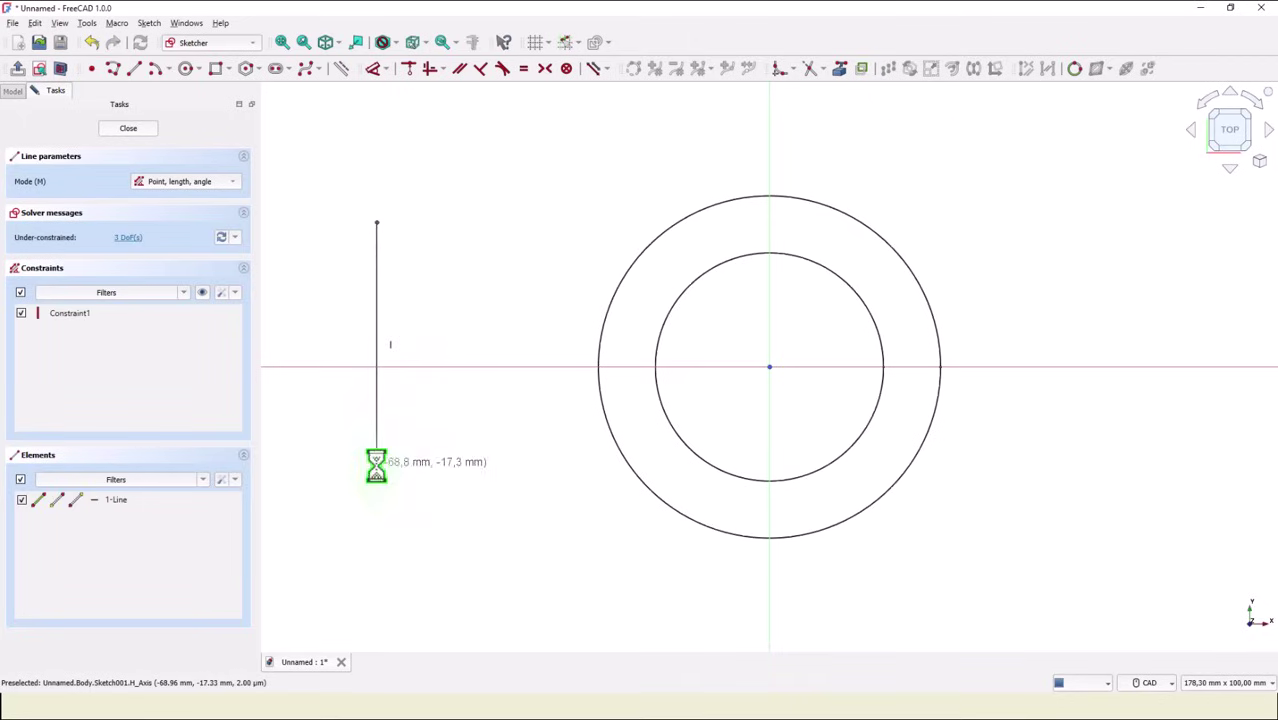
{"action": "left_click", "coordinate": [378, 73]}
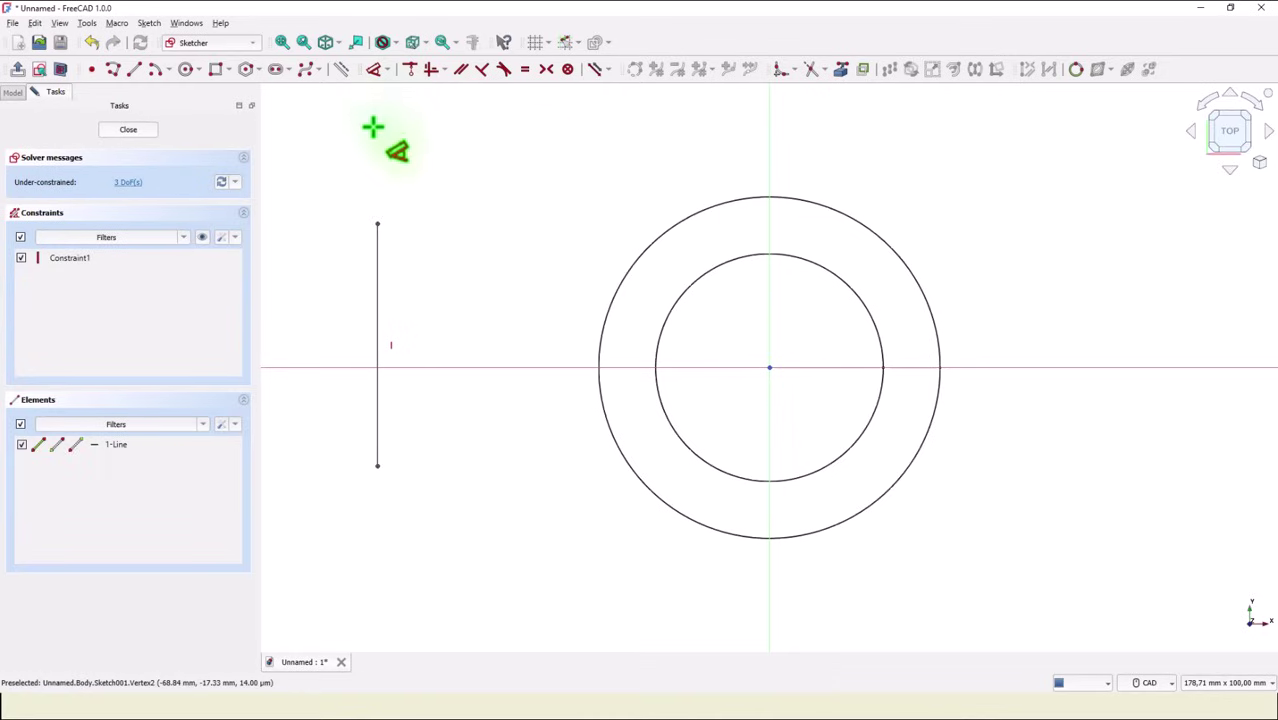
{"action": "left_click", "coordinate": [374, 227]}
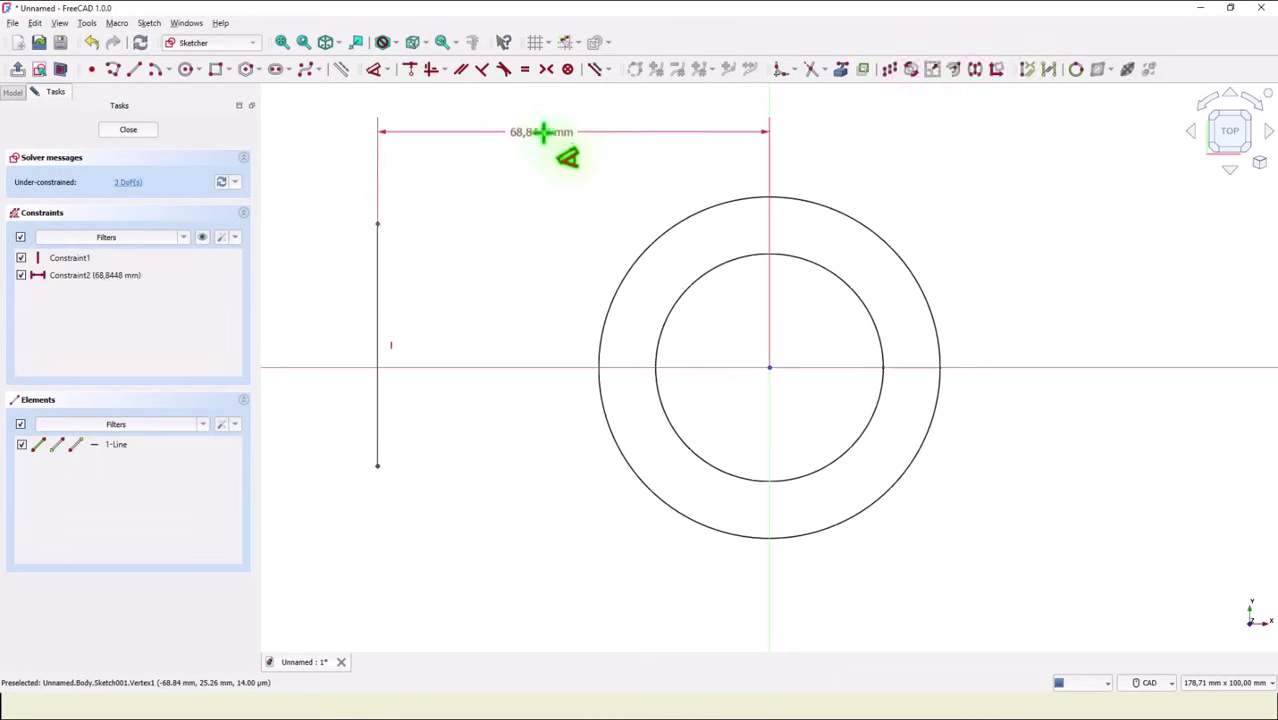
{"action": "left_click", "coordinate": [553, 141]}
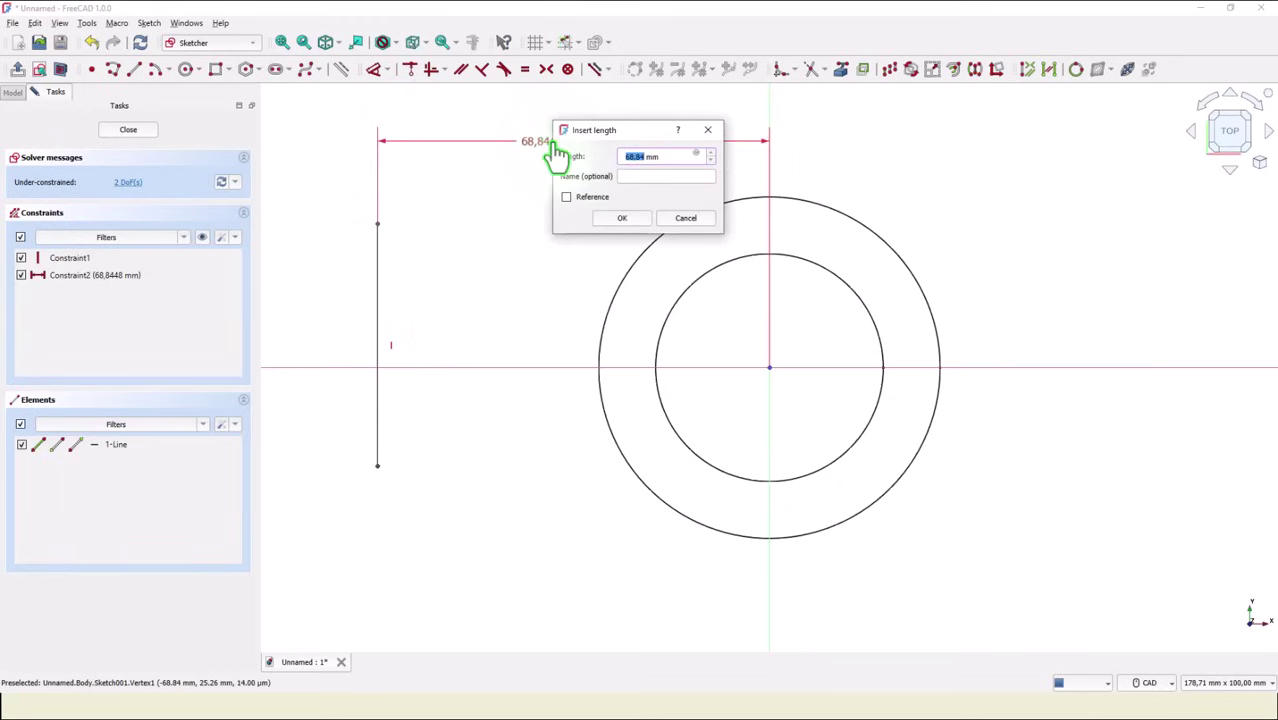
{"action": "type", "text": "100"}
{"action": "key", "text": "Return"}
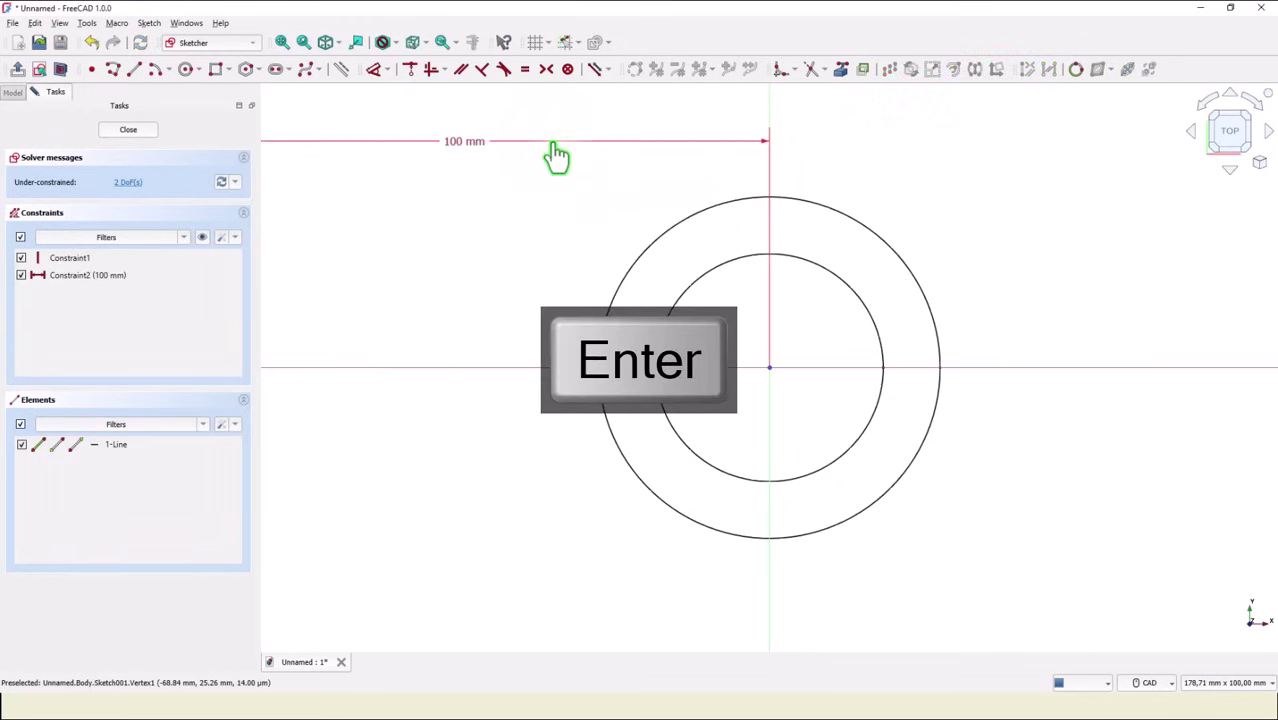
{"action": "left_click", "coordinate": [143, 135]}
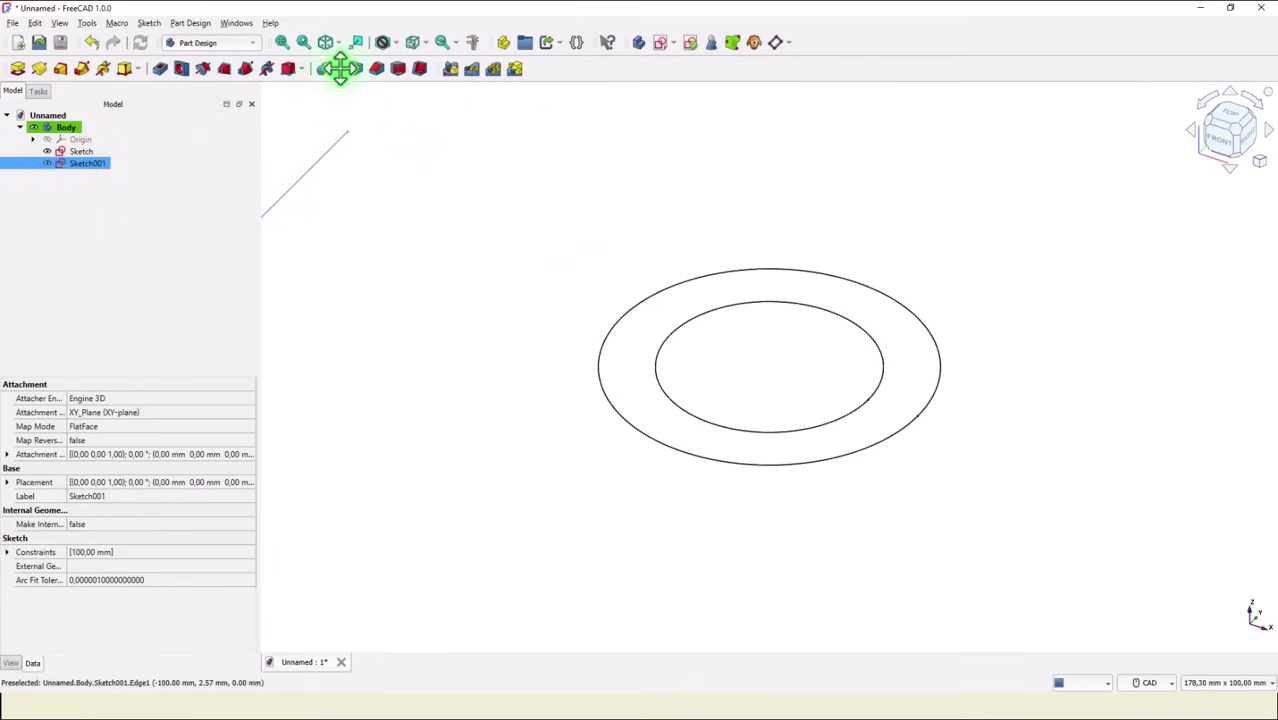
Revolve the circles sketch 70° about the Sketch001 line into a pipe bend
{"action": "left_click", "coordinate": [281, 50]}
{"action": "left_click", "coordinate": [80, 153]}
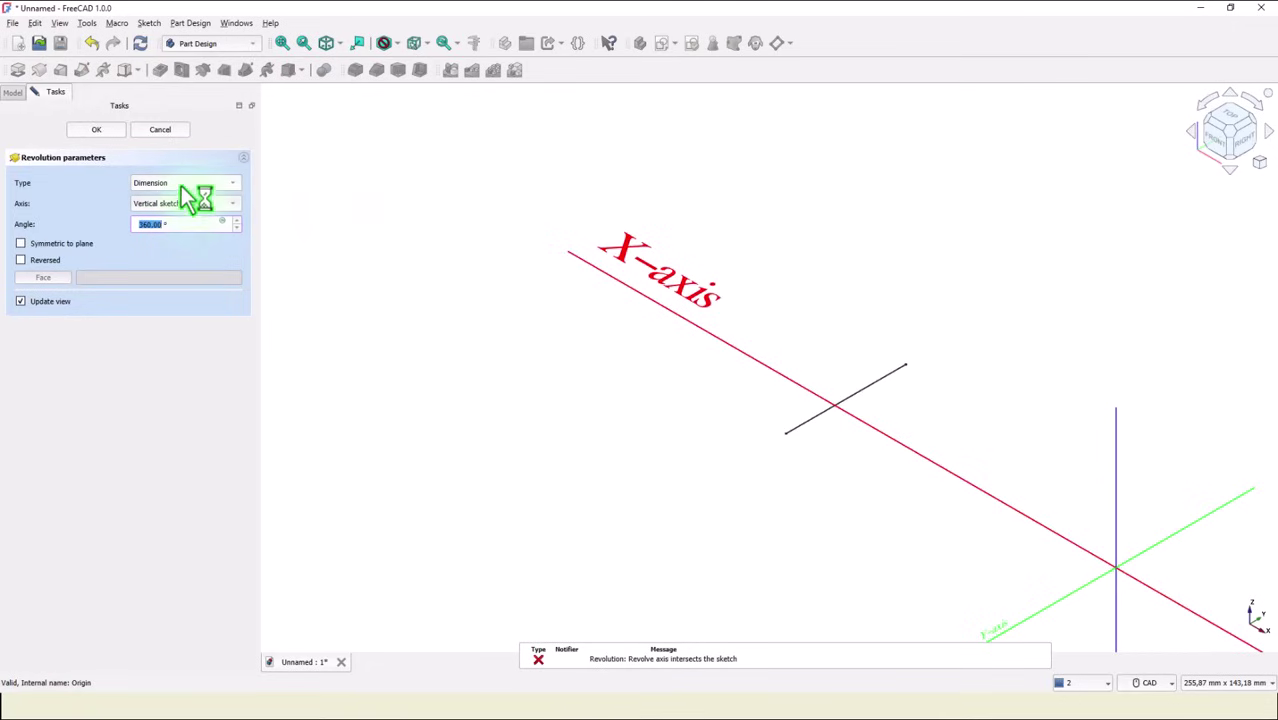
{"action": "left_click", "coordinate": [200, 206]}
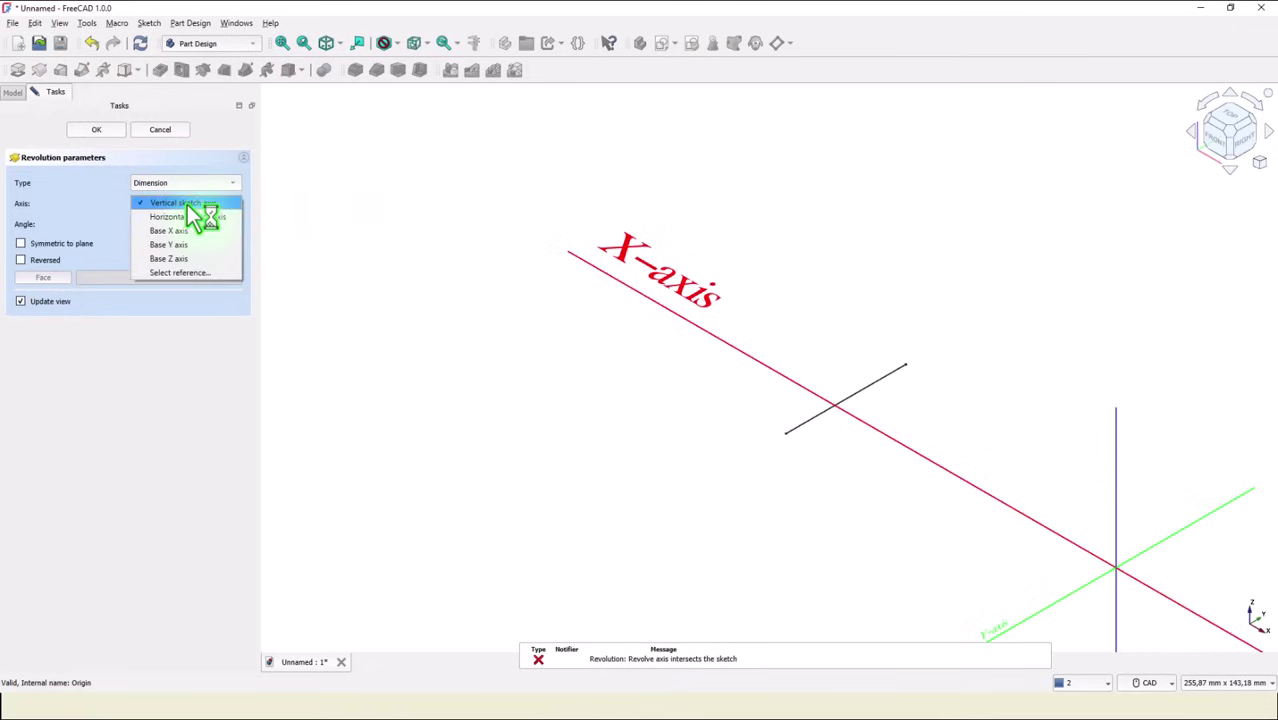
{"action": "left_click", "coordinate": [199, 274]}
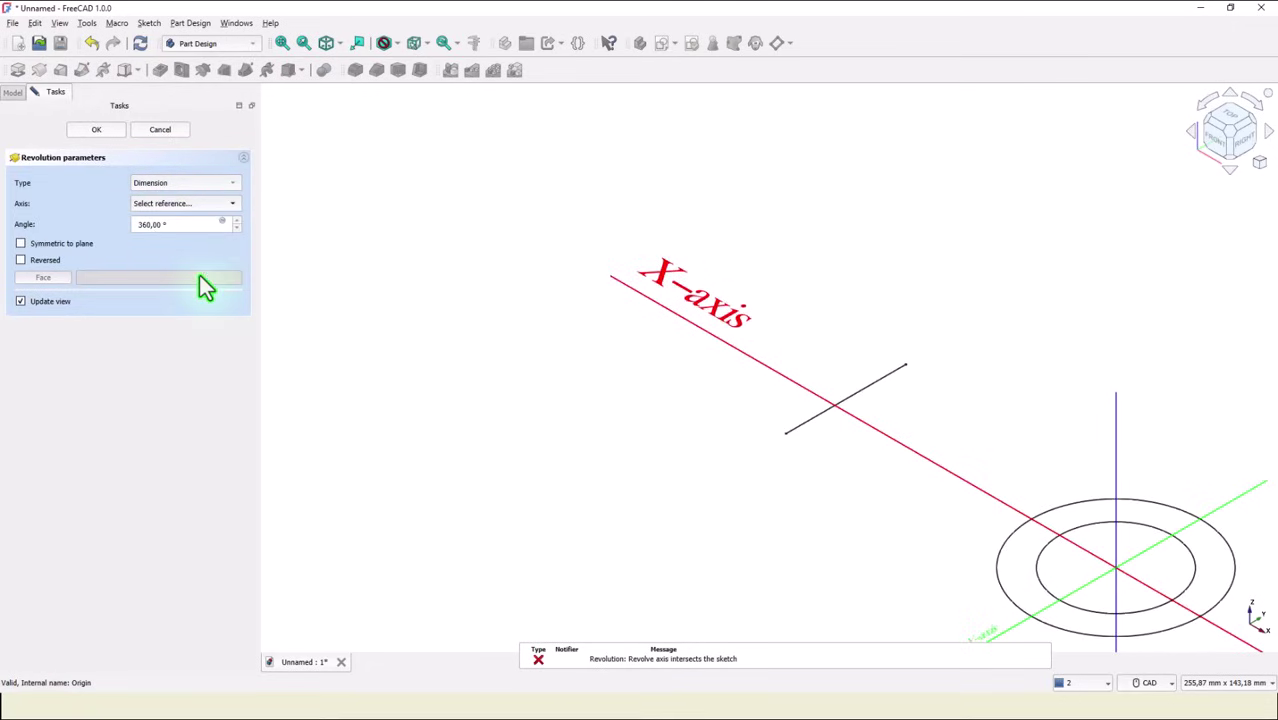
{"action": "left_click", "coordinate": [800, 434]}
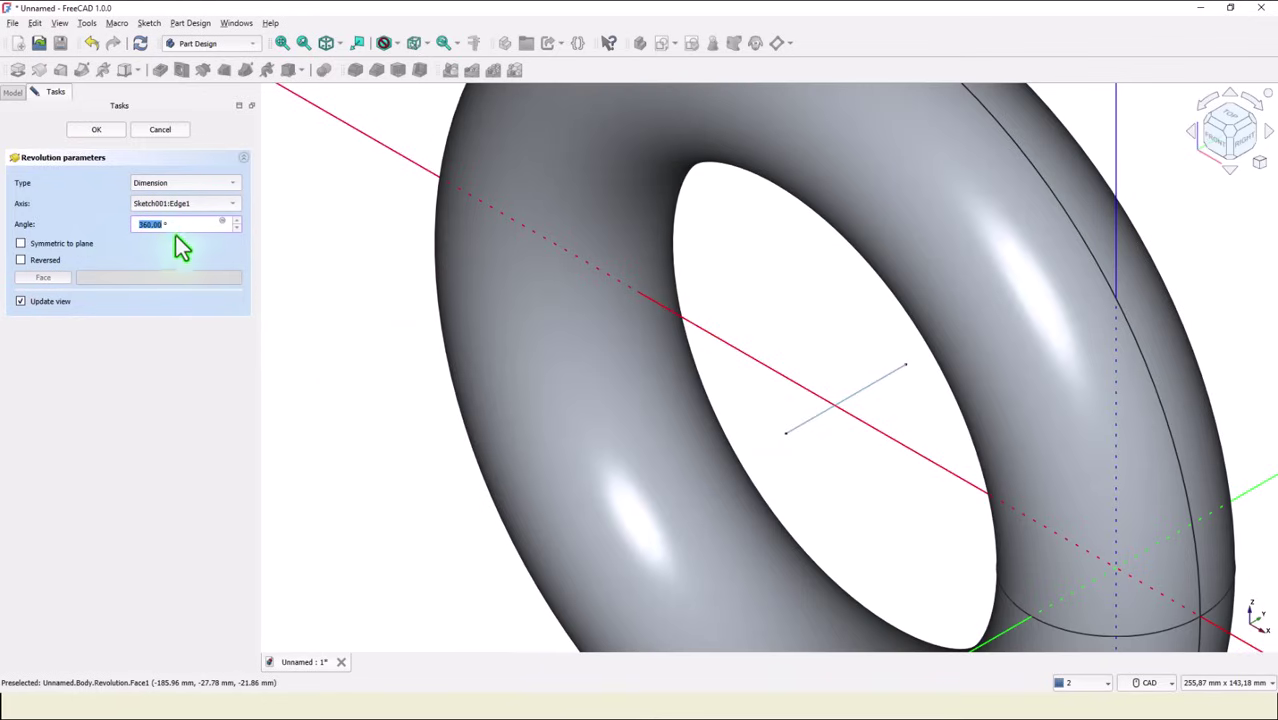
{"action": "left_click", "coordinate": [192, 224]}
{"action": "left_click_drag", "start_coordinate": [192, 224], "coordinate": [115, 224]}
{"action": "type", "text": "70"}
{"action": "left_click", "coordinate": [154, 260]}
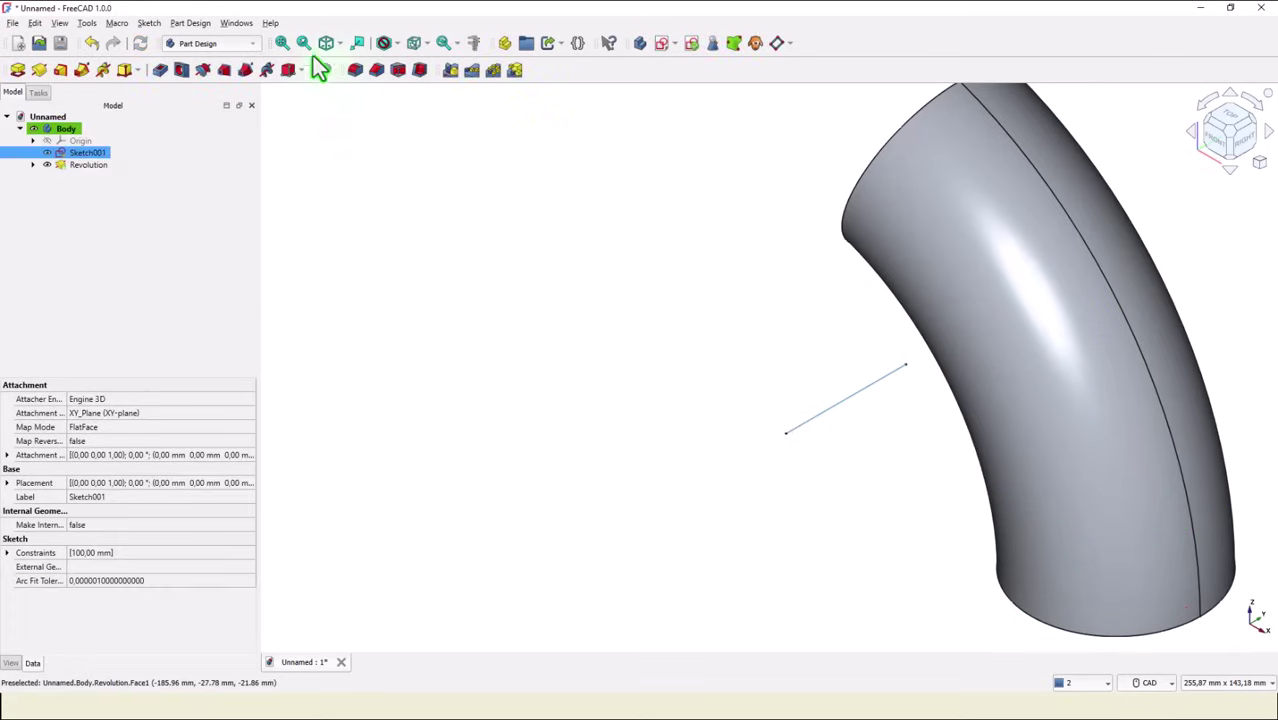
Fit the bend in view, hide the axis sketch and look into the bore
{"action": "left_click", "coordinate": [284, 45]}
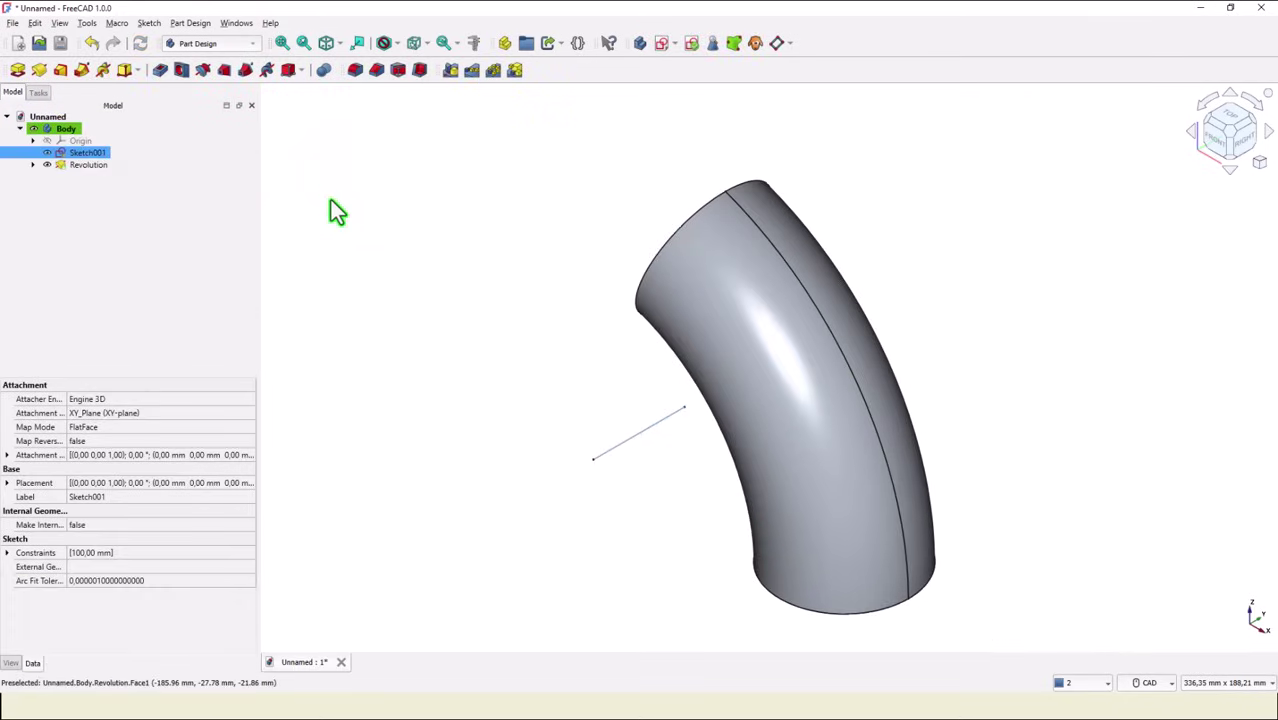
{"action": "left_click", "coordinate": [111, 202]}
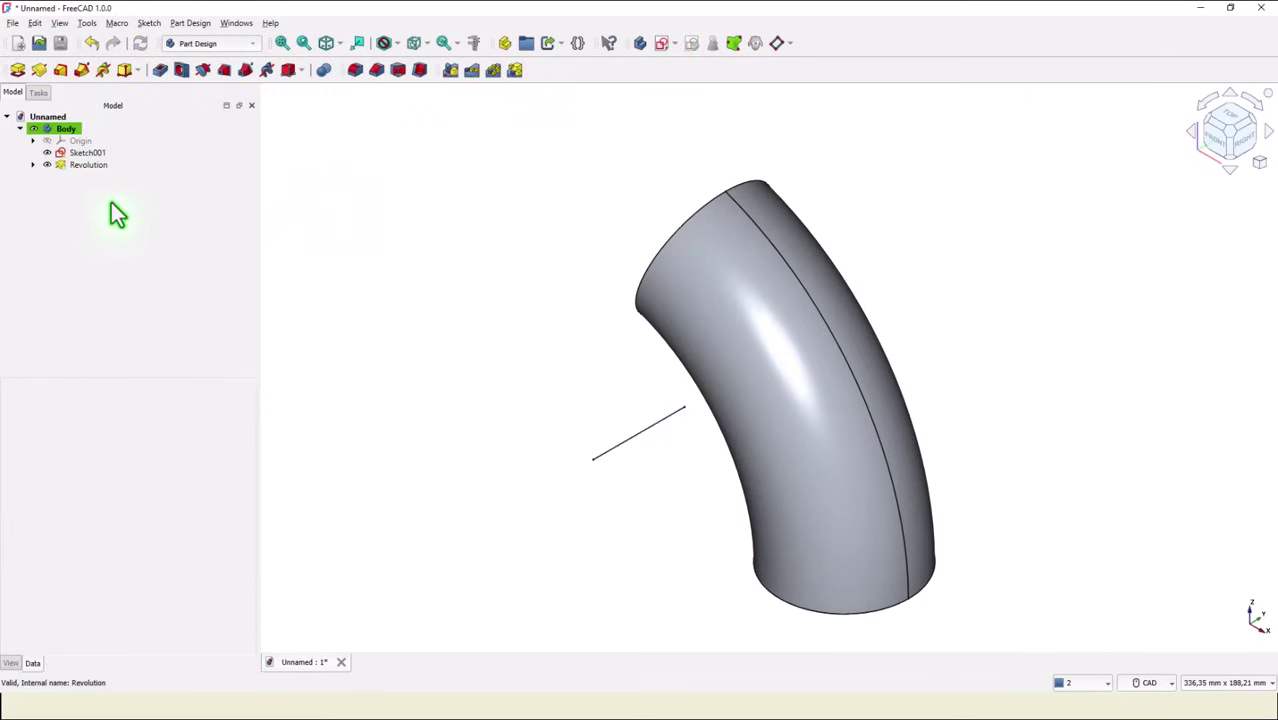
{"action": "left_click", "coordinate": [47, 153]}
{"action": "left_click", "coordinate": [473, 448]}
{"action": "middle_click_drag", "start_coordinate": [473, 448], "coordinate": [487, 492]}
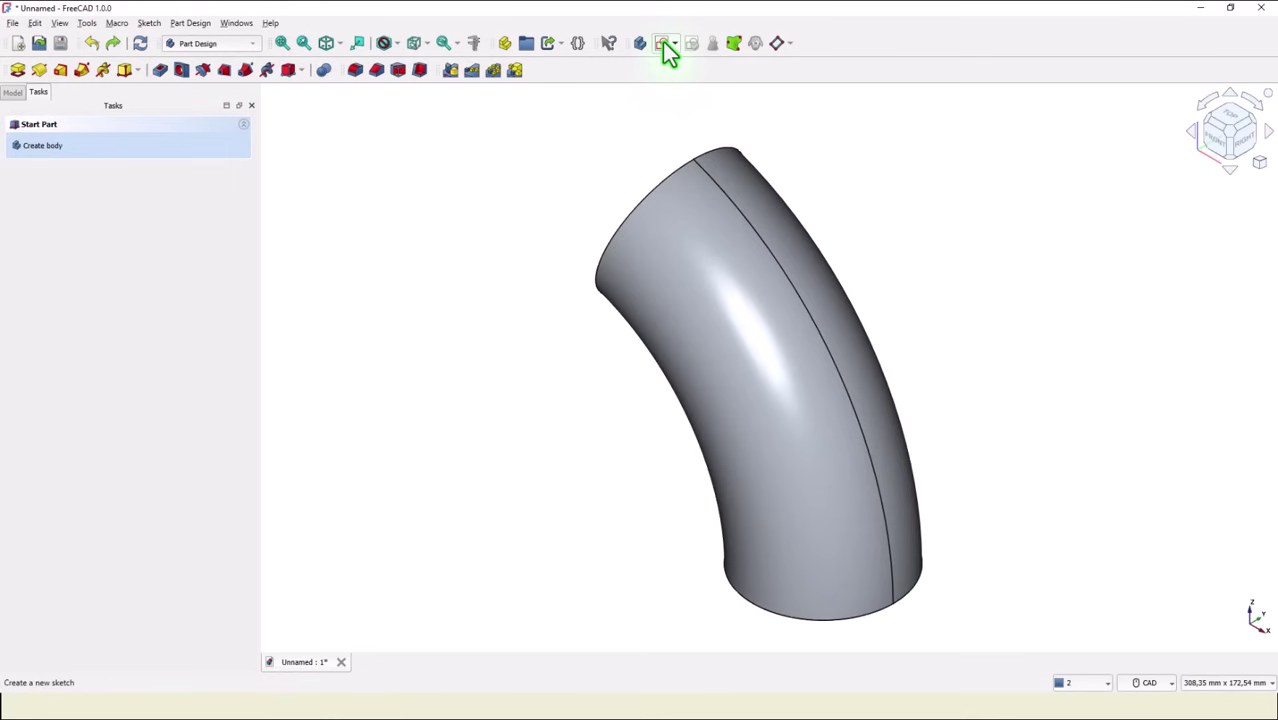
Start a new sketch on the XZ plane with section view showing the elbow's lower end
{"action": "left_click", "coordinate": [662, 43]}
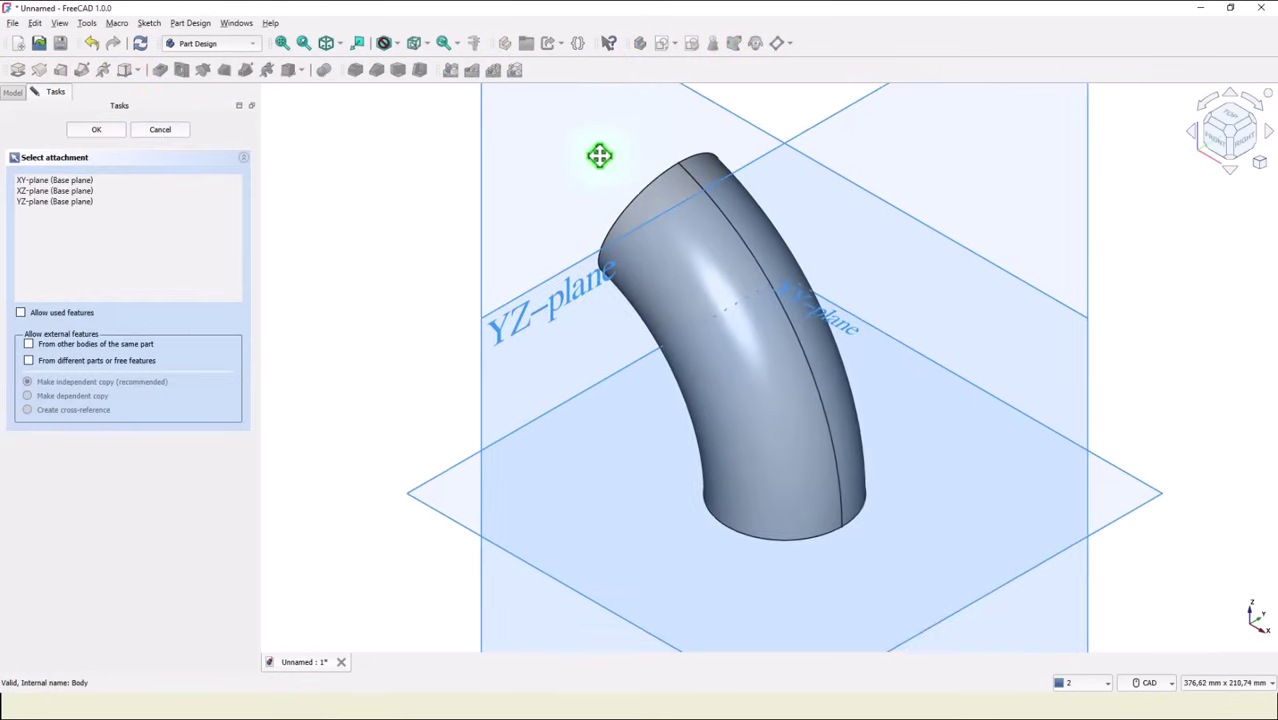
{"action": "middle_click_drag", "start_coordinate": [599, 155], "coordinate": [585, 297]}
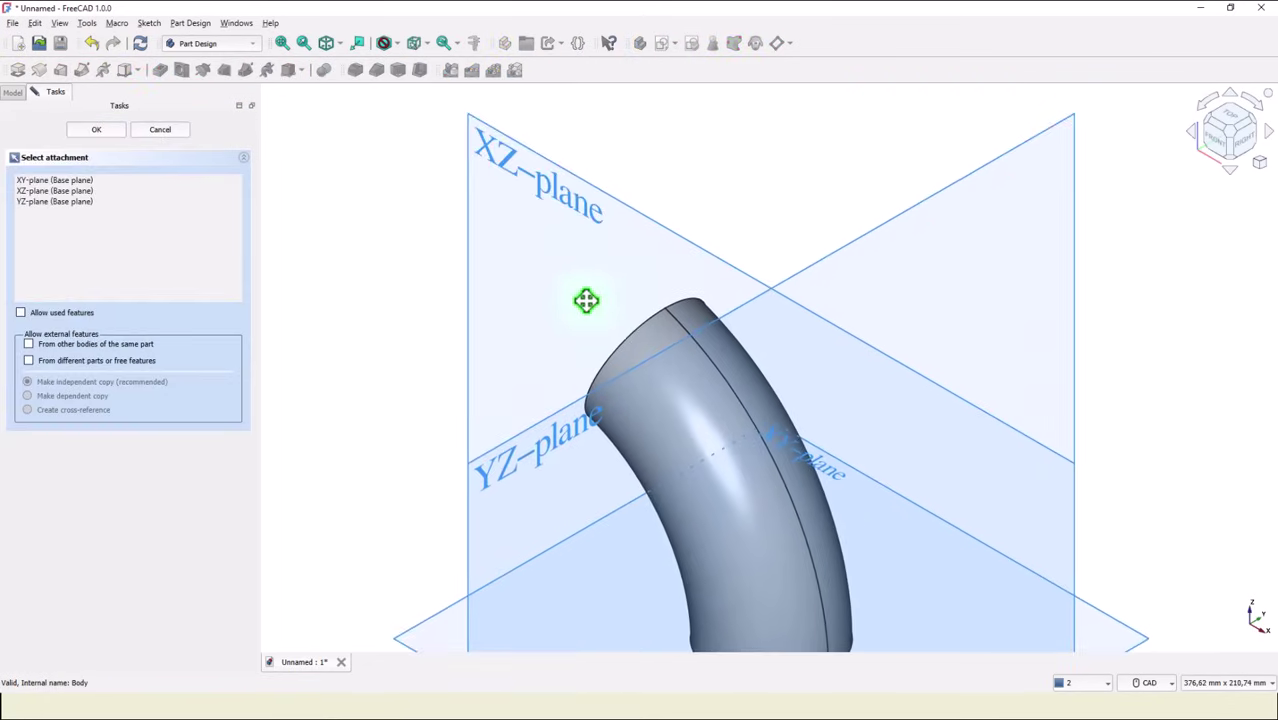
{"action": "left_click", "coordinate": [512, 178]}
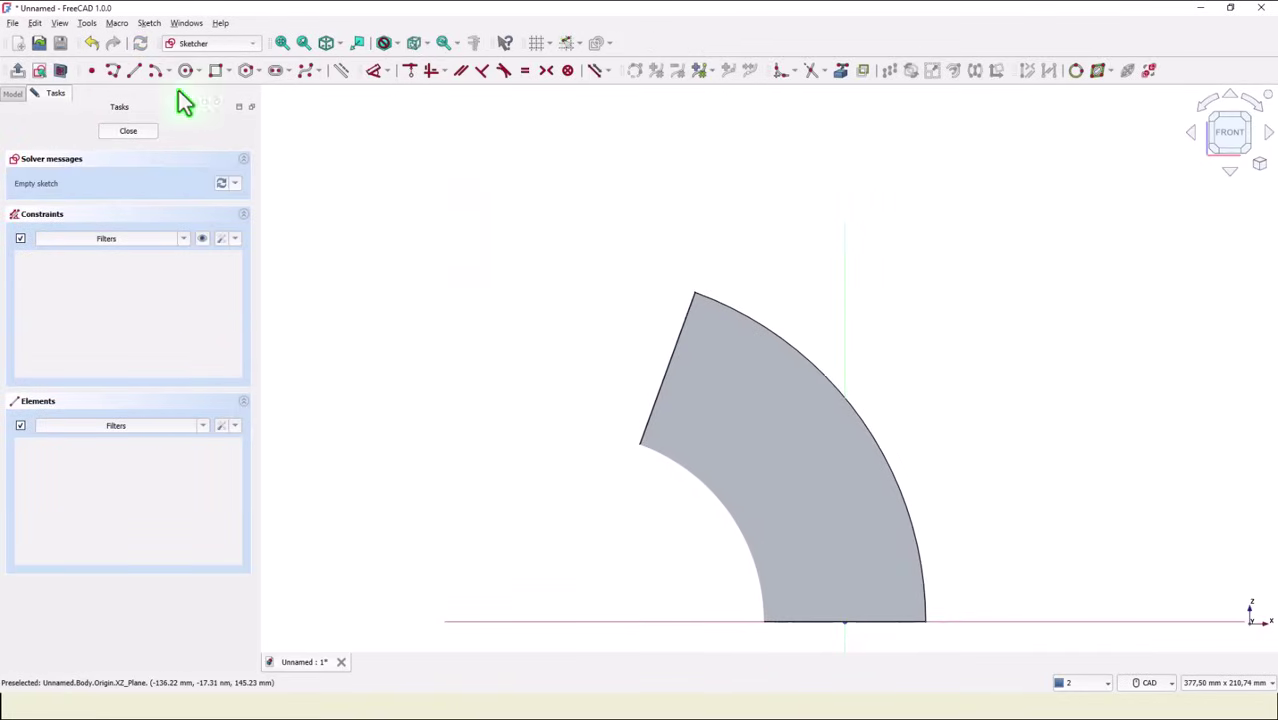
{"action": "left_click", "coordinate": [60, 71]}
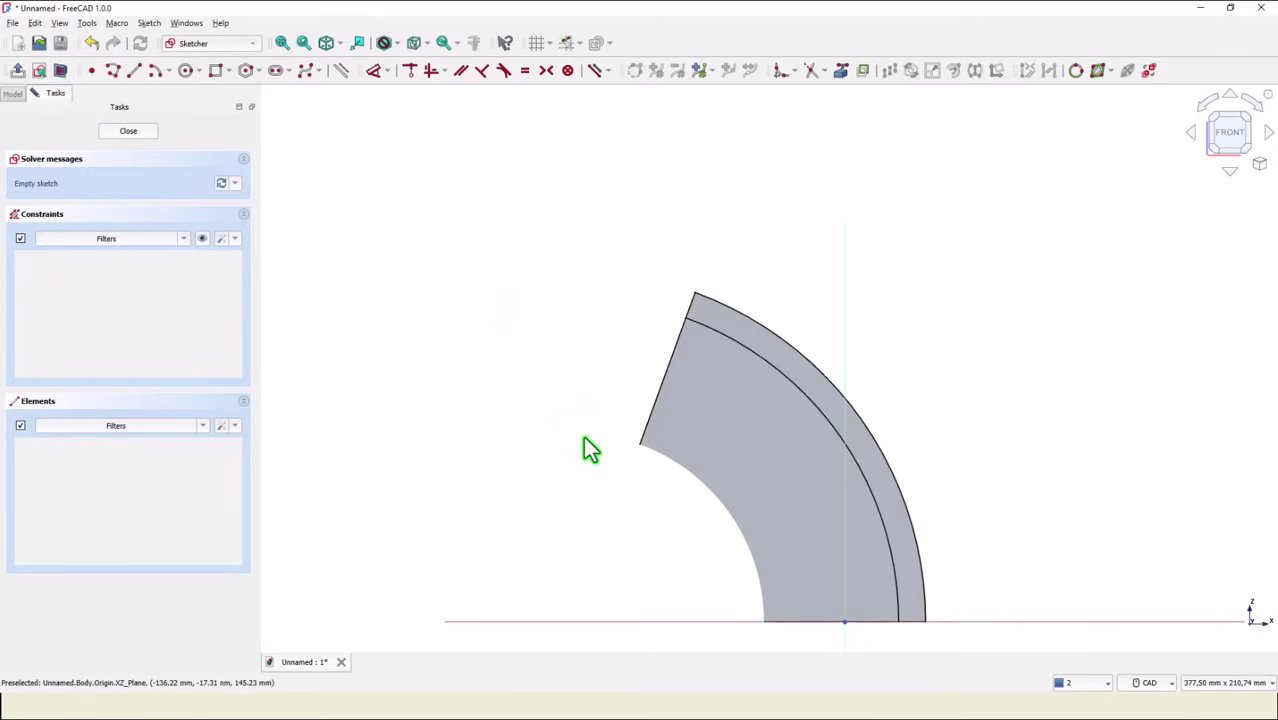
{"action": "mouse_move", "coordinate": [583, 436]}
{"action": "middle_mouse_down"}
{"action": "mouse_move", "coordinate": [590, 377]}
{"action": "mouse_move", "coordinate": [561, 289]}
{"action": "middle_mouse_up"}
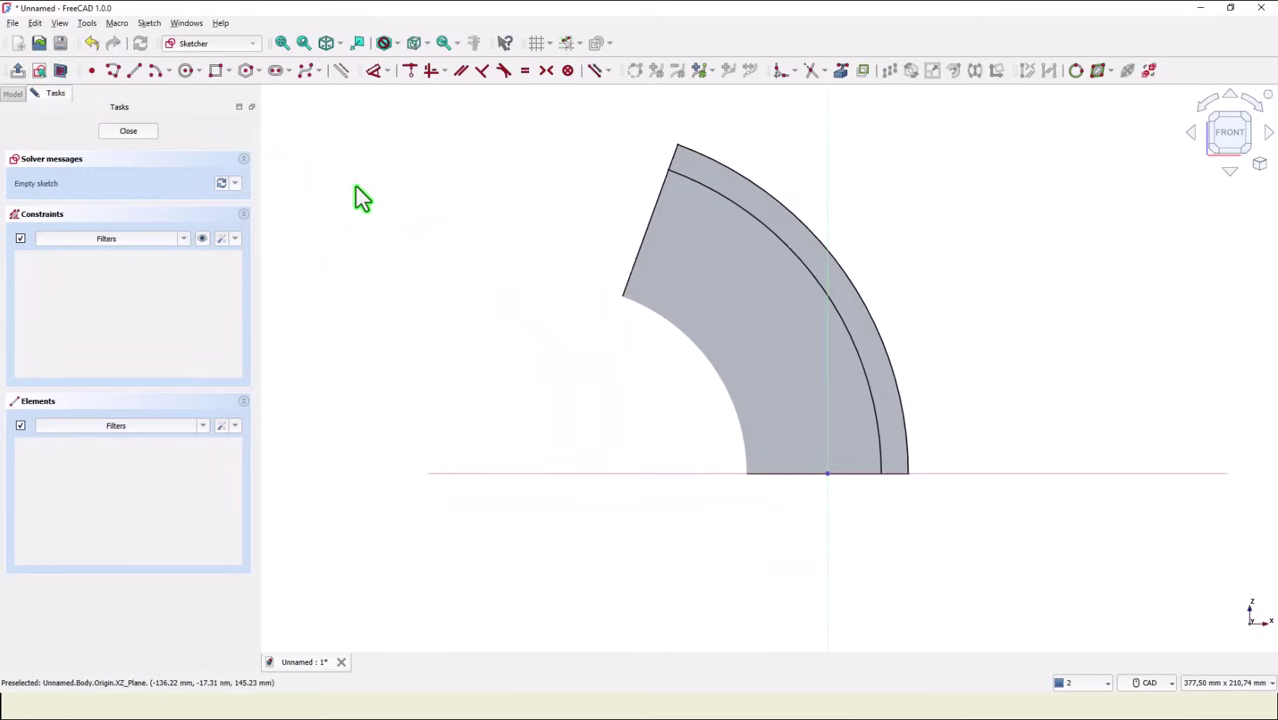
Link the elbow's bottom edge and inner wall arc as external geometry
{"action": "left_click", "coordinate": [842, 70]}
{"action": "scroll", "coordinate": [899, 515], "scroll_direction": "up", "scroll_amount": 2}
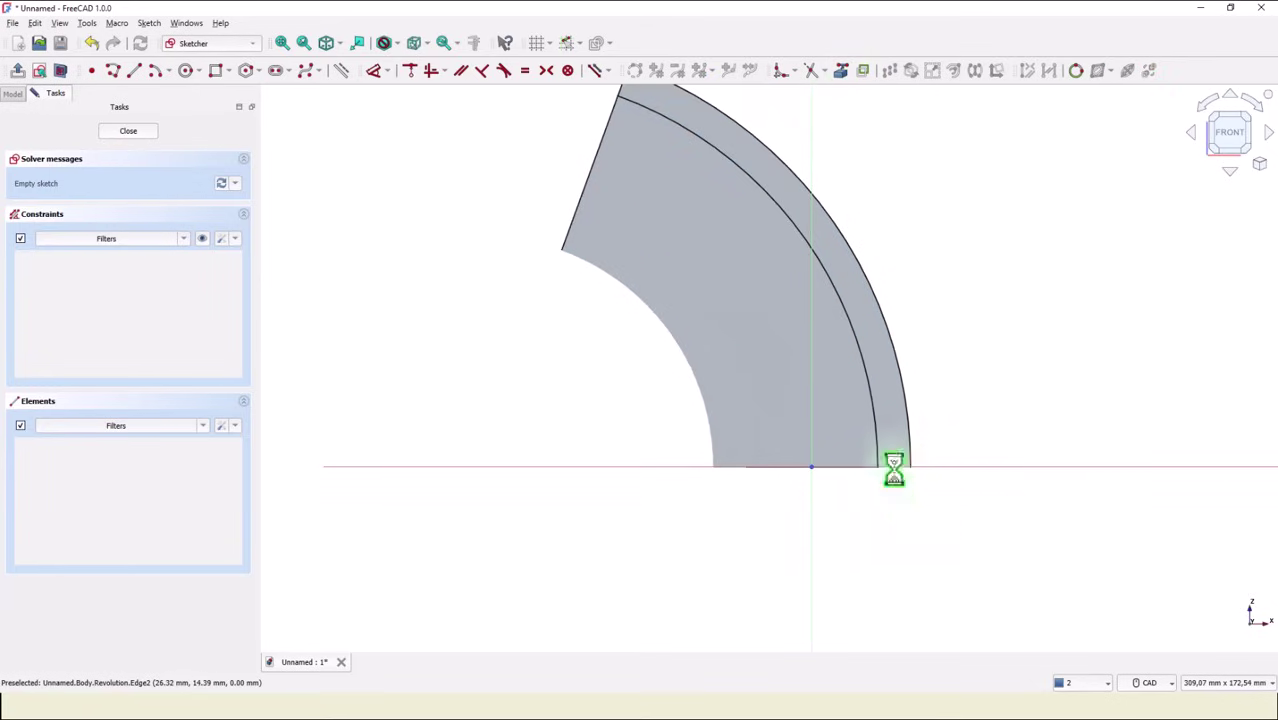
{"action": "left_click", "coordinate": [893, 466]}
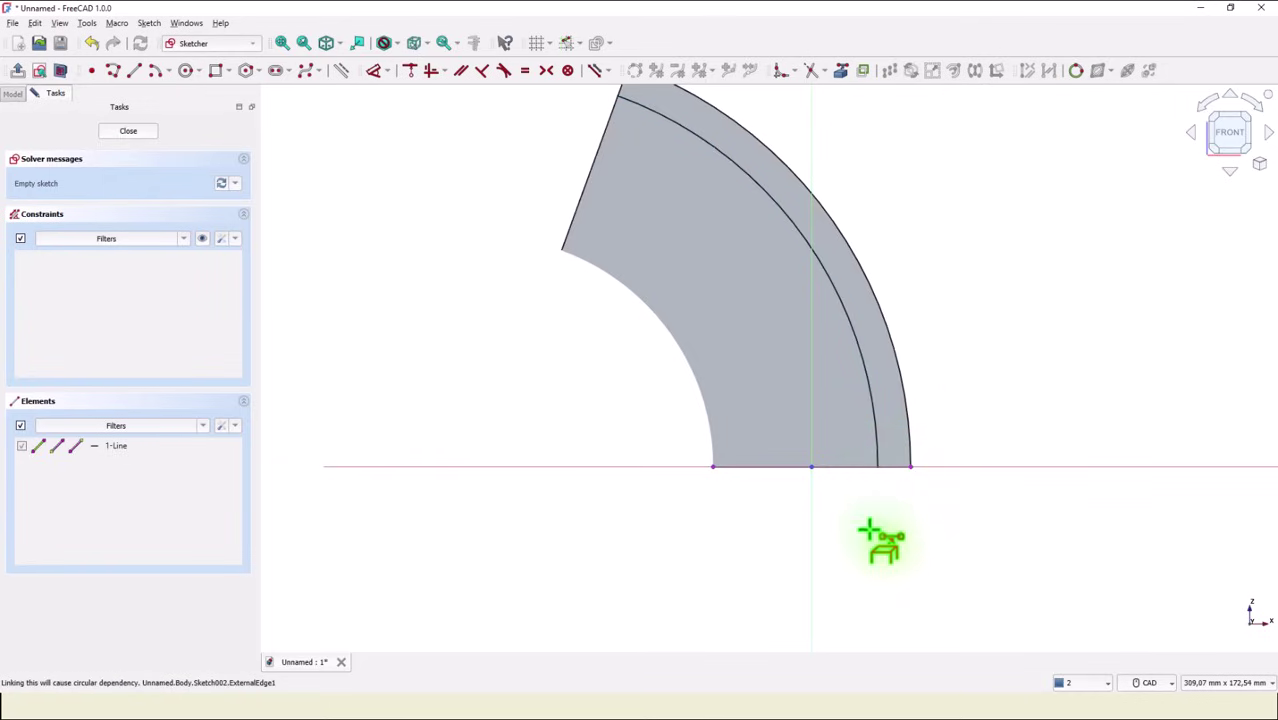
{"action": "scroll", "coordinate": [865, 504], "scroll_direction": "up", "scroll_amount": 1}
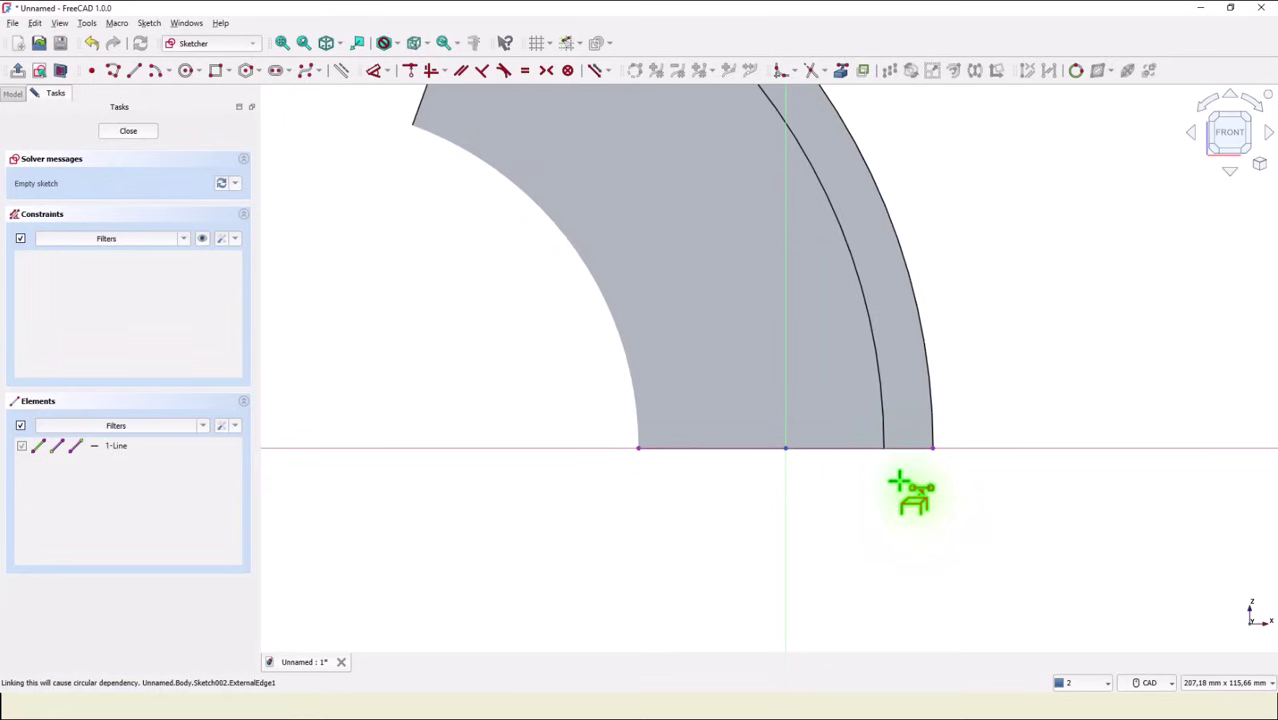
{"action": "left_click", "coordinate": [880, 434]}
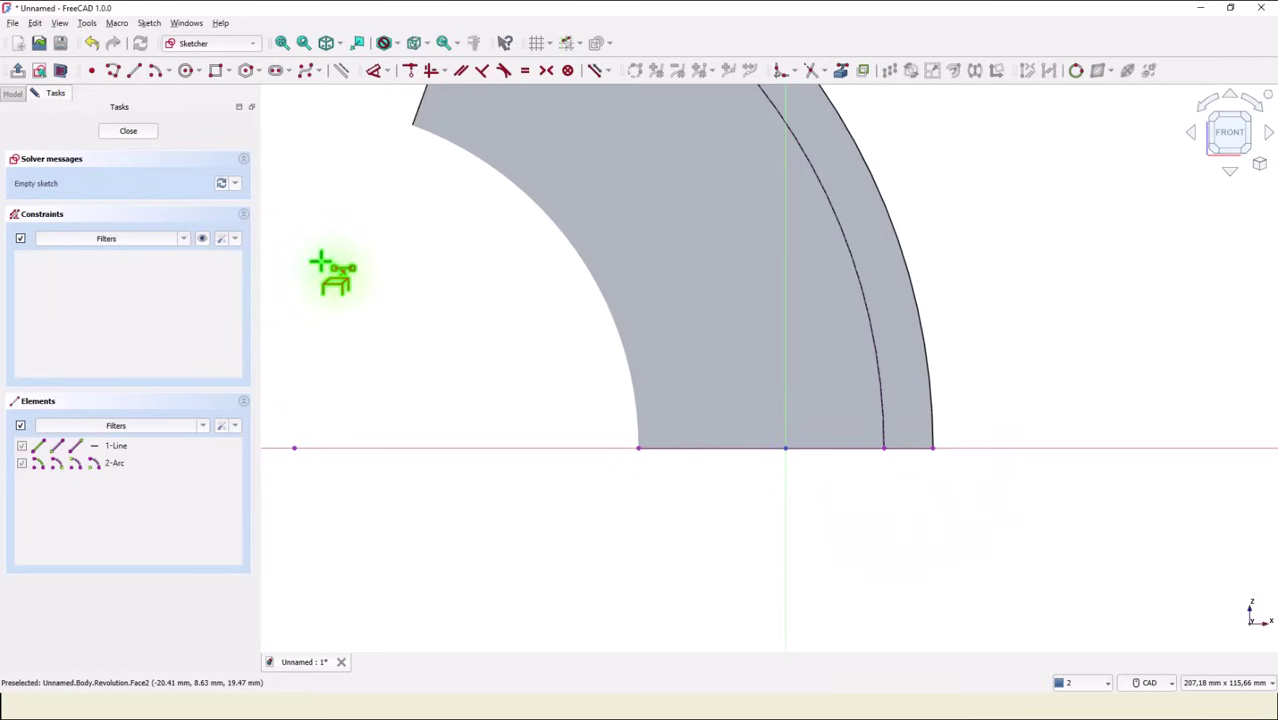
Draw a closed stepped polyline from the inner wall's bottom corner, pinning one corner onto an edge
{"action": "left_click", "coordinate": [108, 74]}
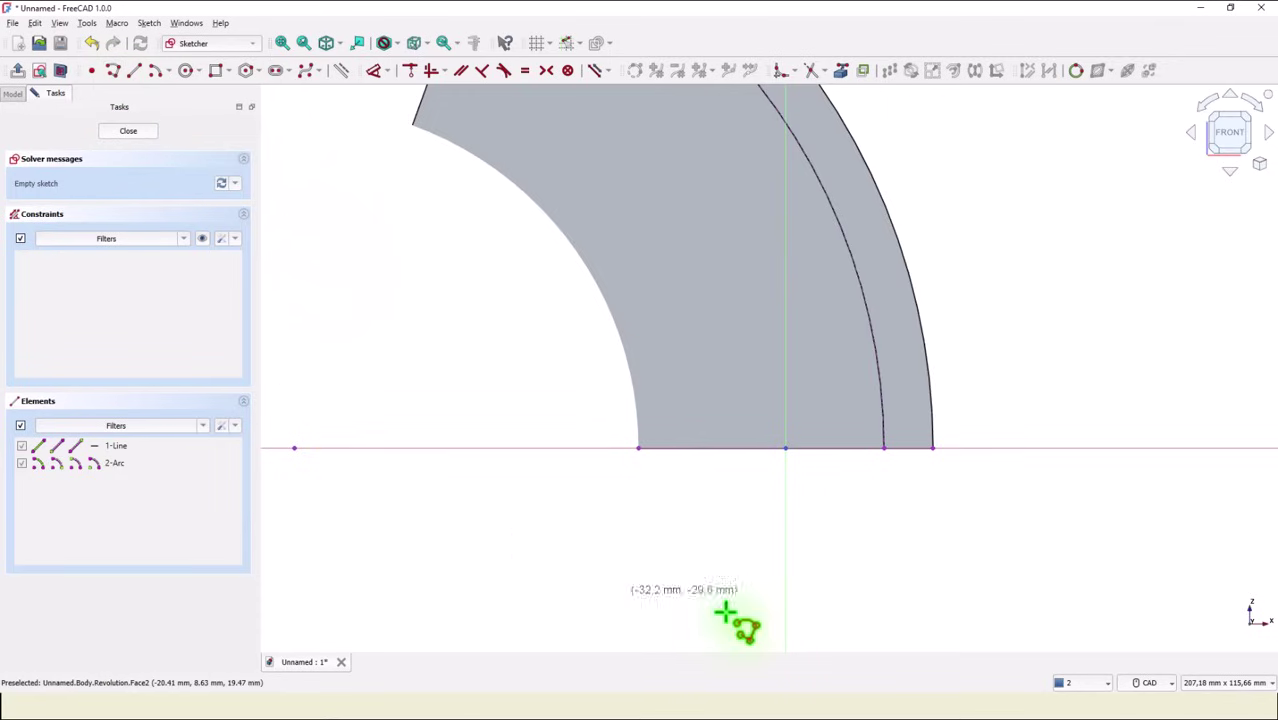
{"action": "left_click", "coordinate": [884, 448]}
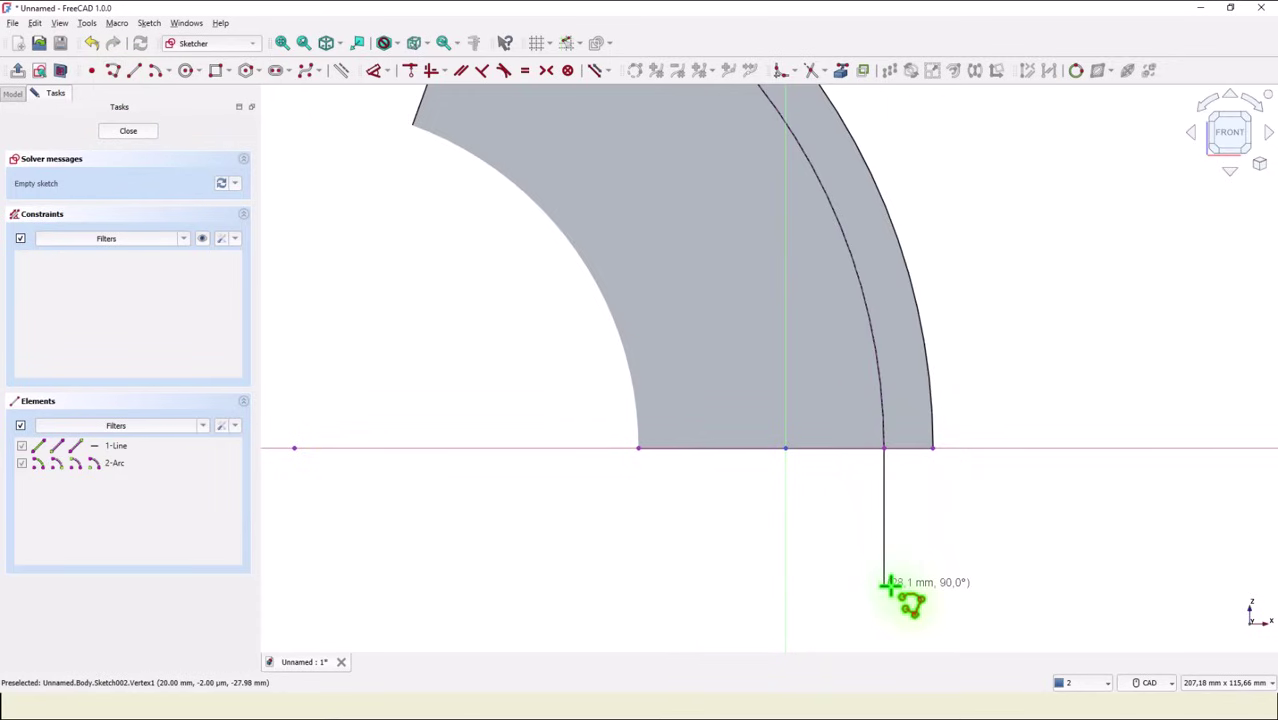
{"action": "left_click", "coordinate": [886, 585]}
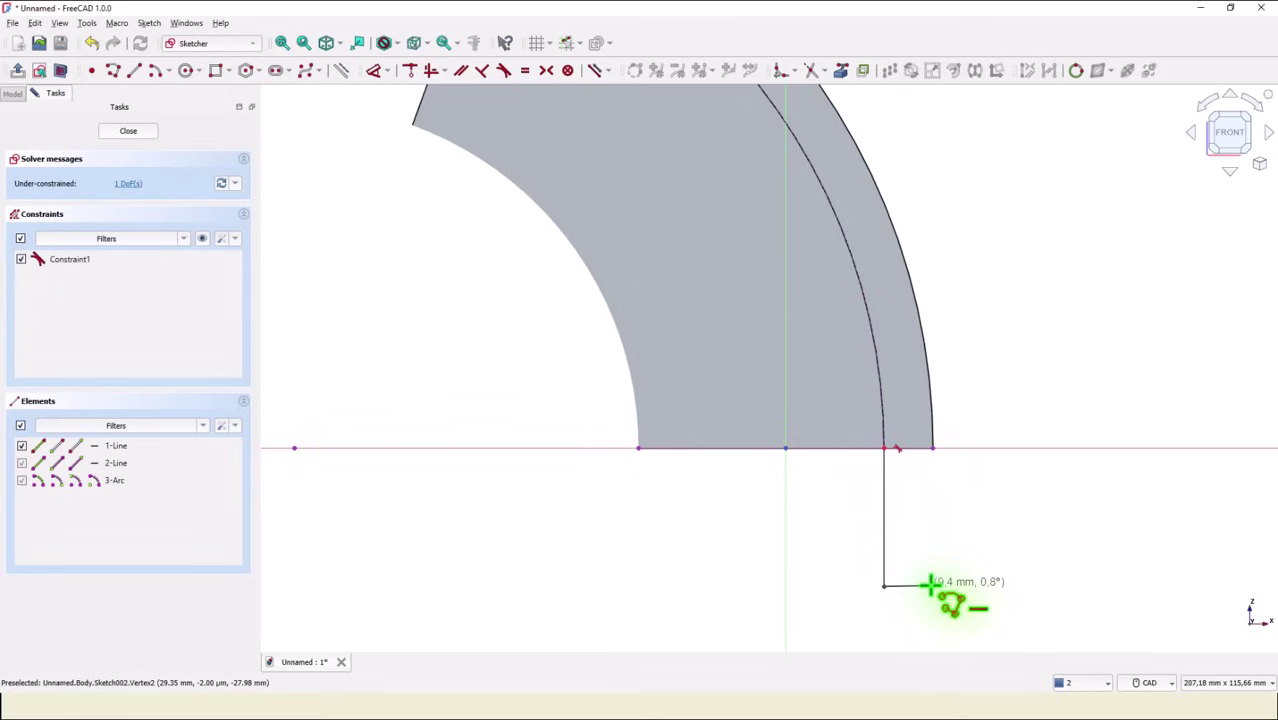
{"action": "left_click", "coordinate": [931, 585]}
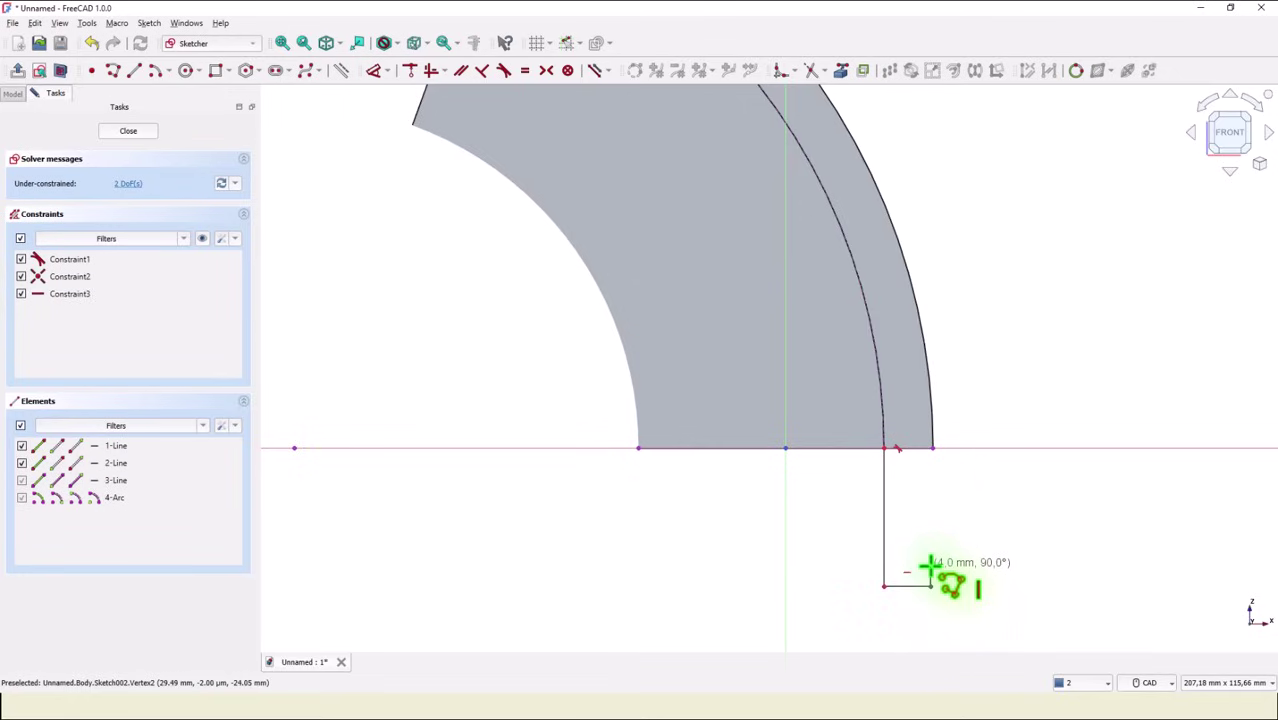
{"action": "left_click", "coordinate": [931, 567]}
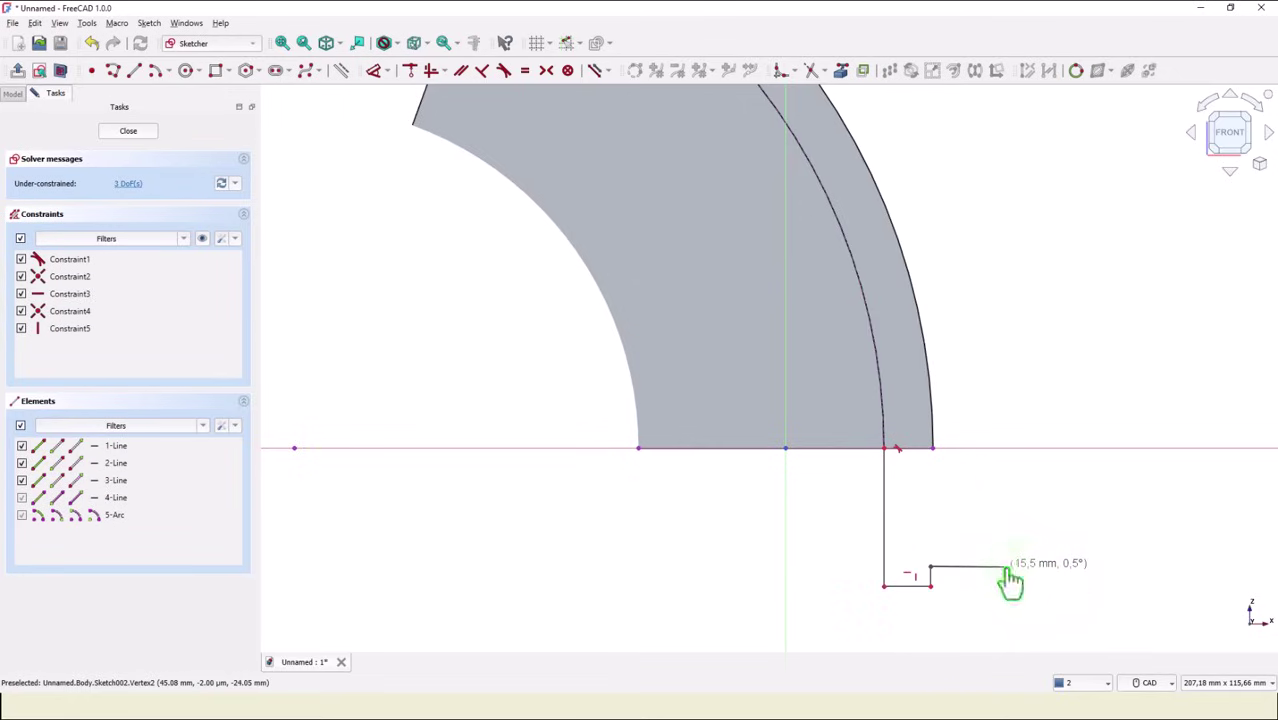
{"action": "left_click", "coordinate": [1008, 567]}
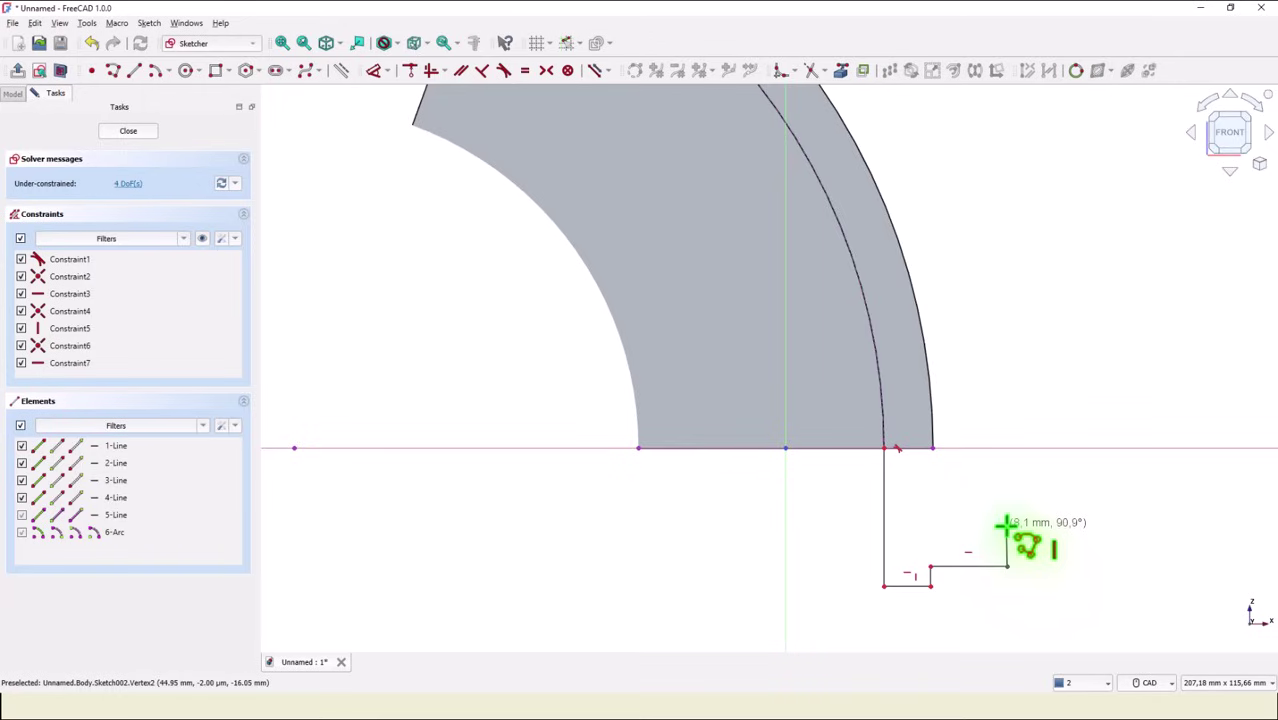
{"action": "left_click", "coordinate": [1007, 527]}
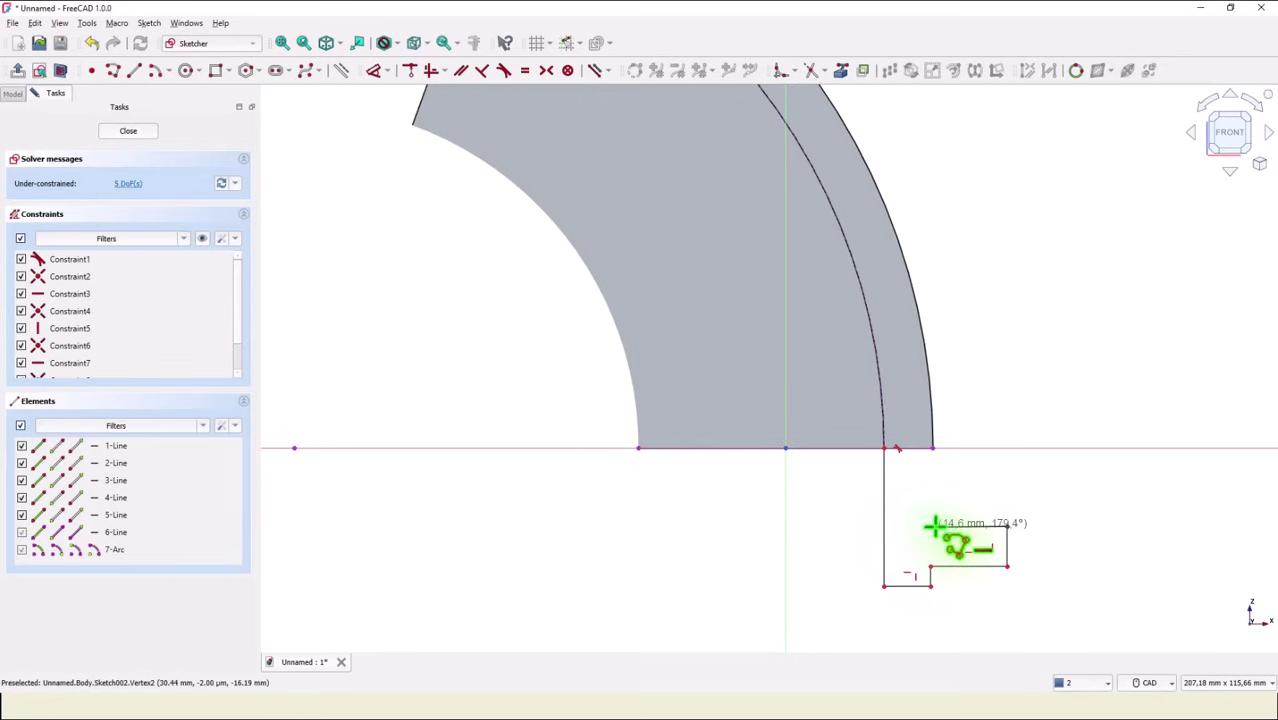
{"action": "left_click", "coordinate": [932, 526]}
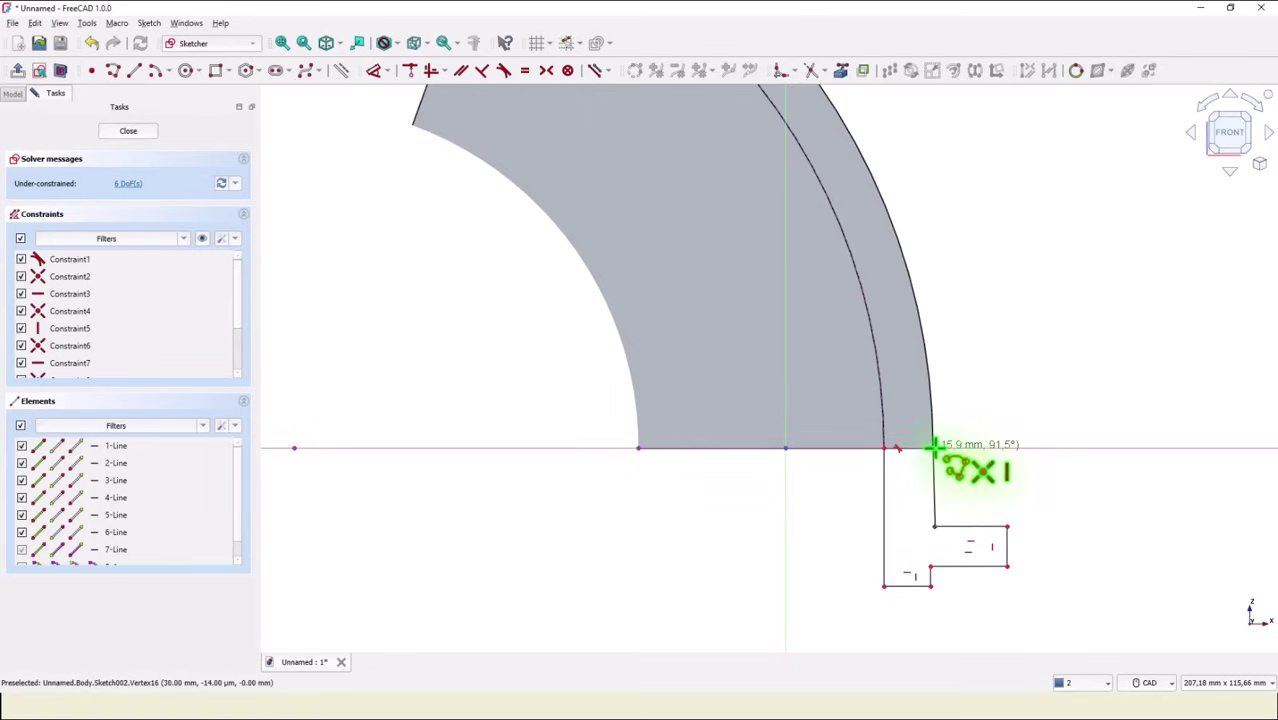
{"action": "left_click", "coordinate": [933, 447]}
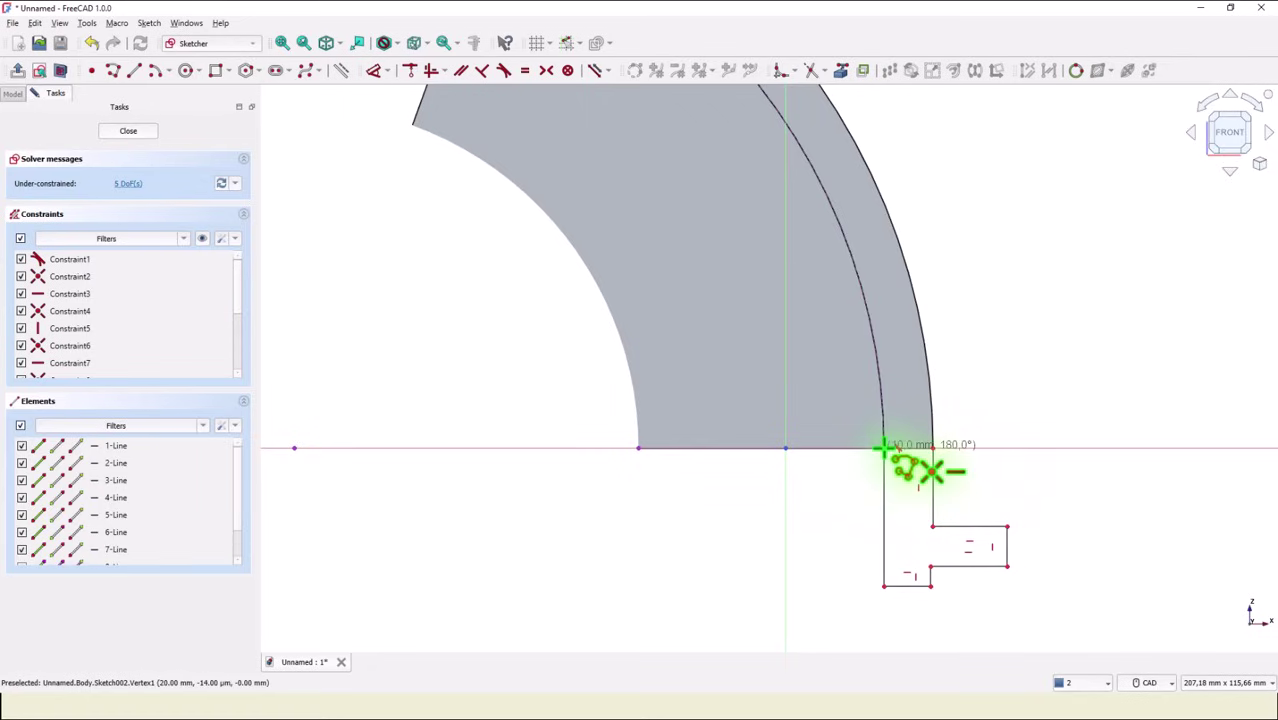
{"action": "left_click", "coordinate": [884, 447]}
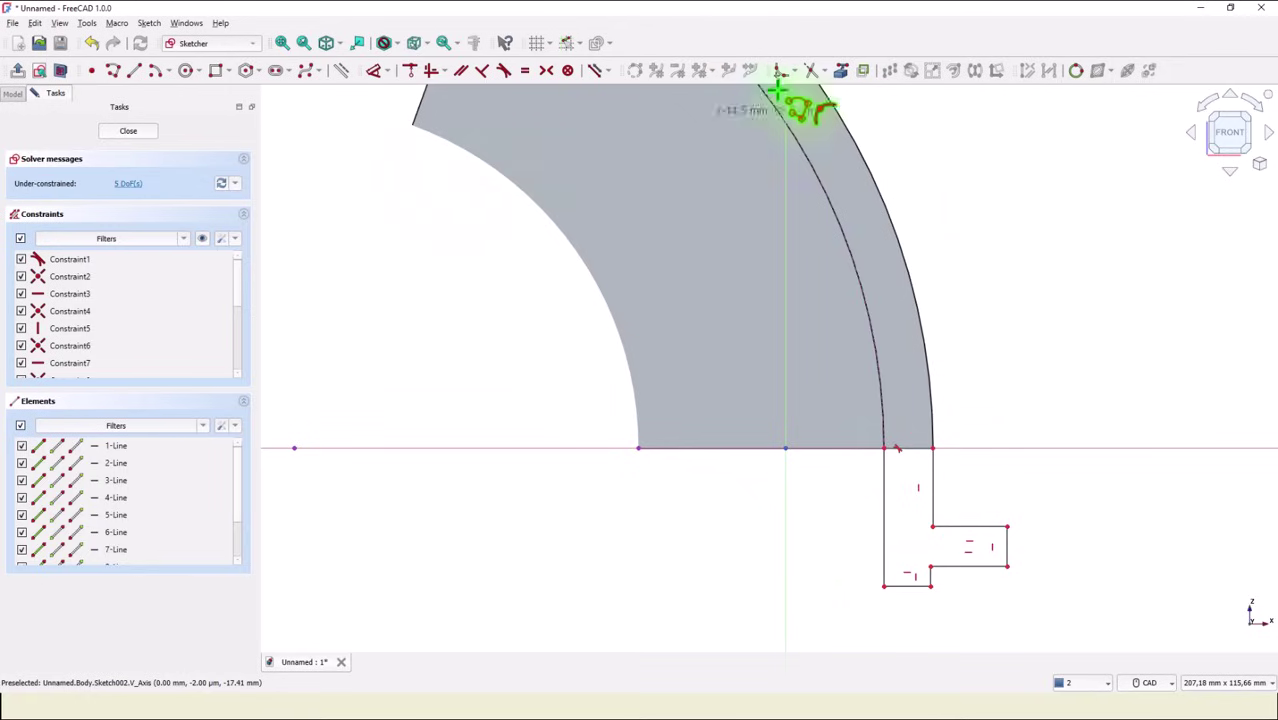
{"action": "left_click", "coordinate": [410, 72]}
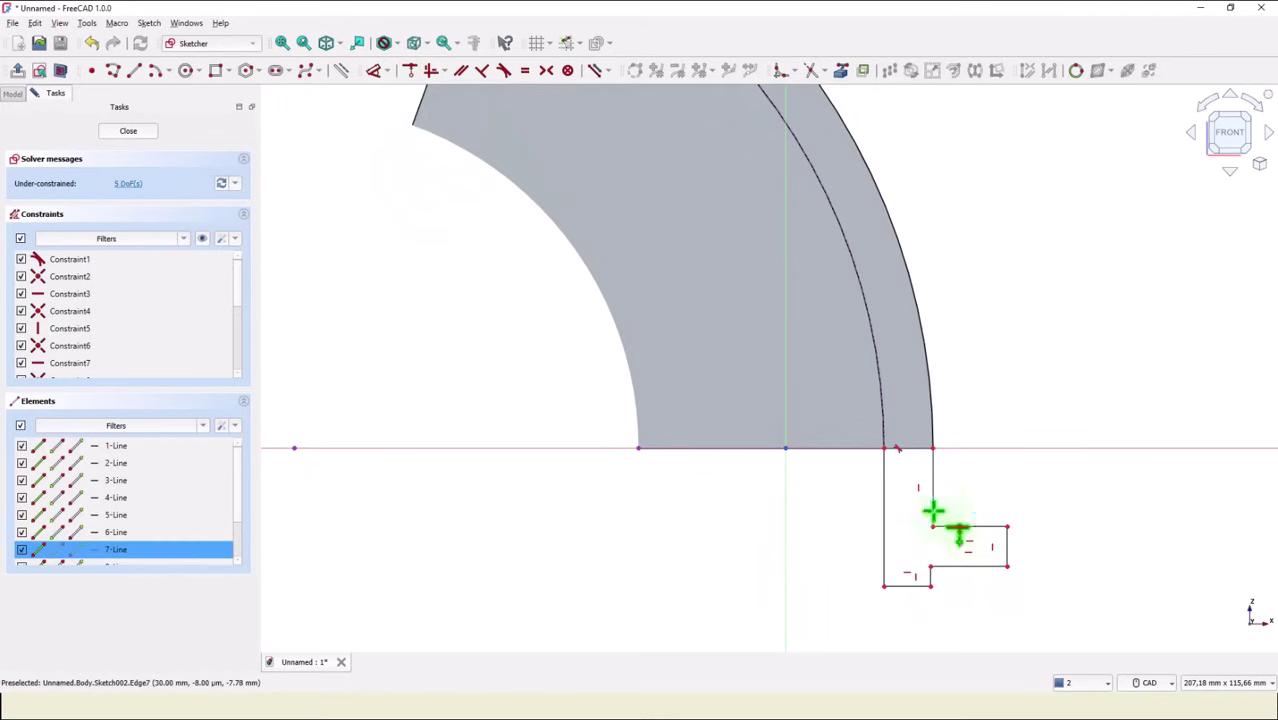
{"action": "left_click", "coordinate": [930, 570]}
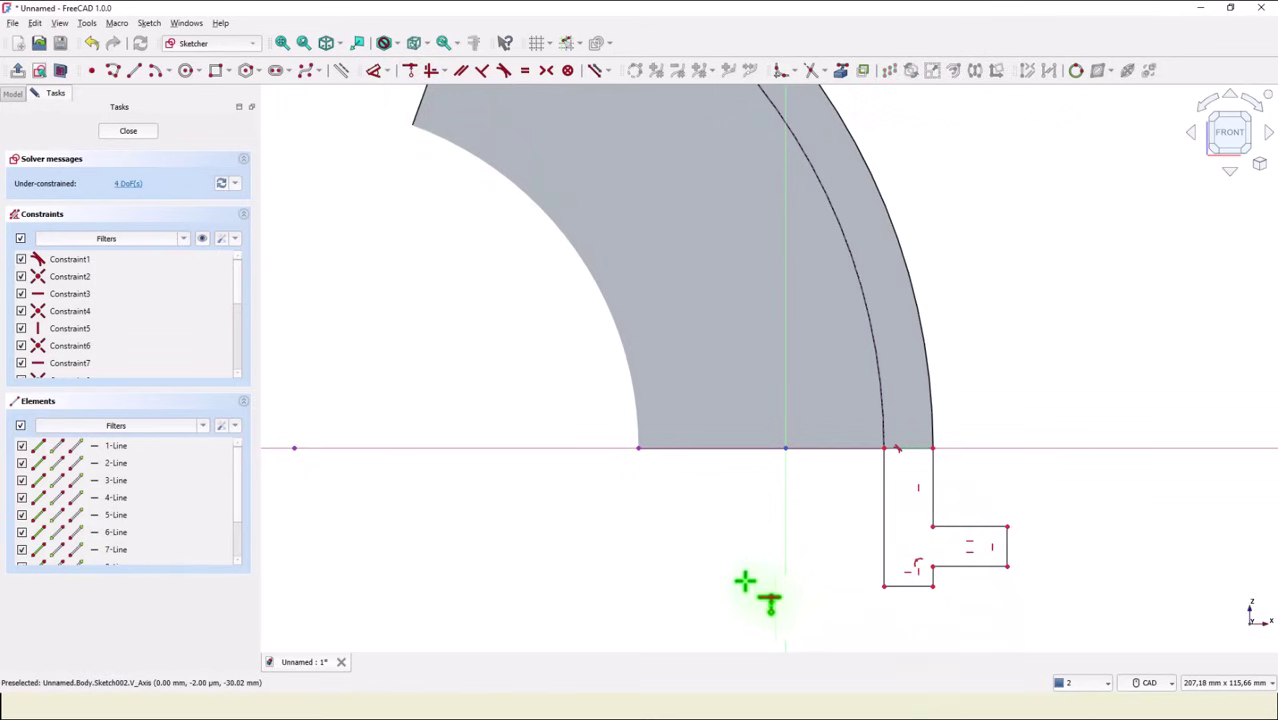
Dimension the profile with a 45 mm horizontal distance and a 5 mm step length
{"action": "left_click", "coordinate": [373, 70]}
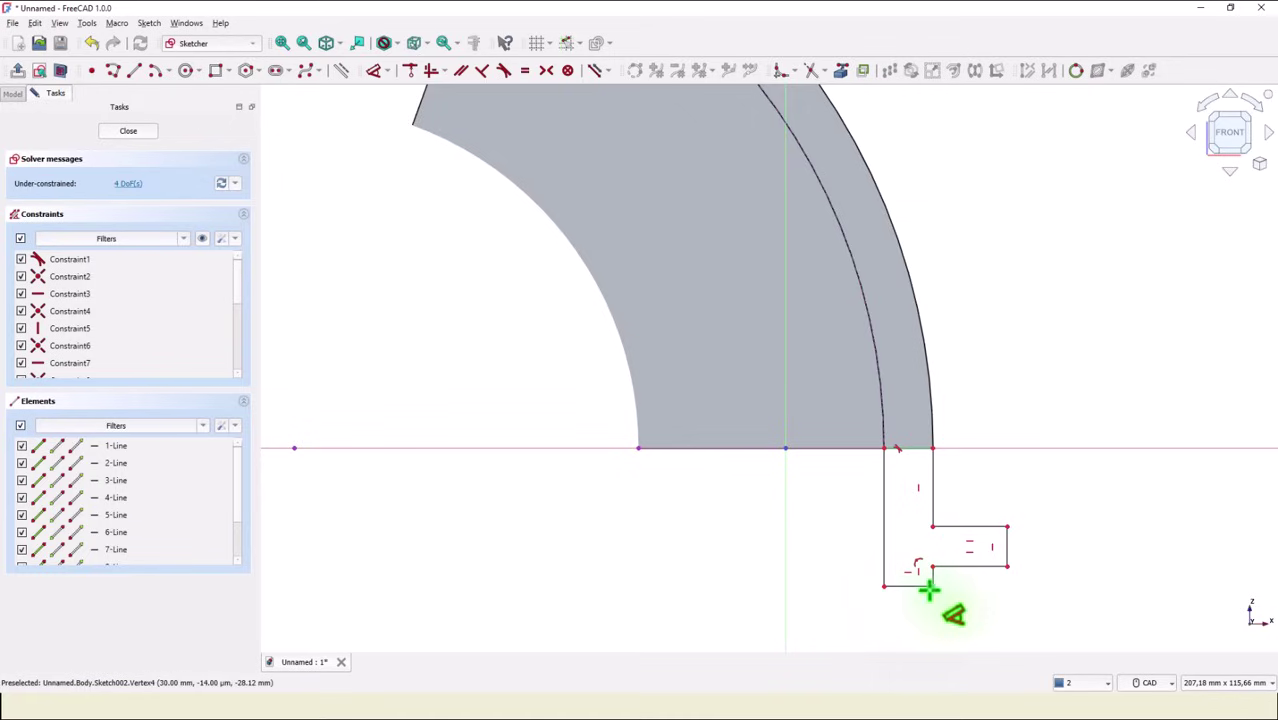
{"action": "left_click", "coordinate": [1005, 568]}
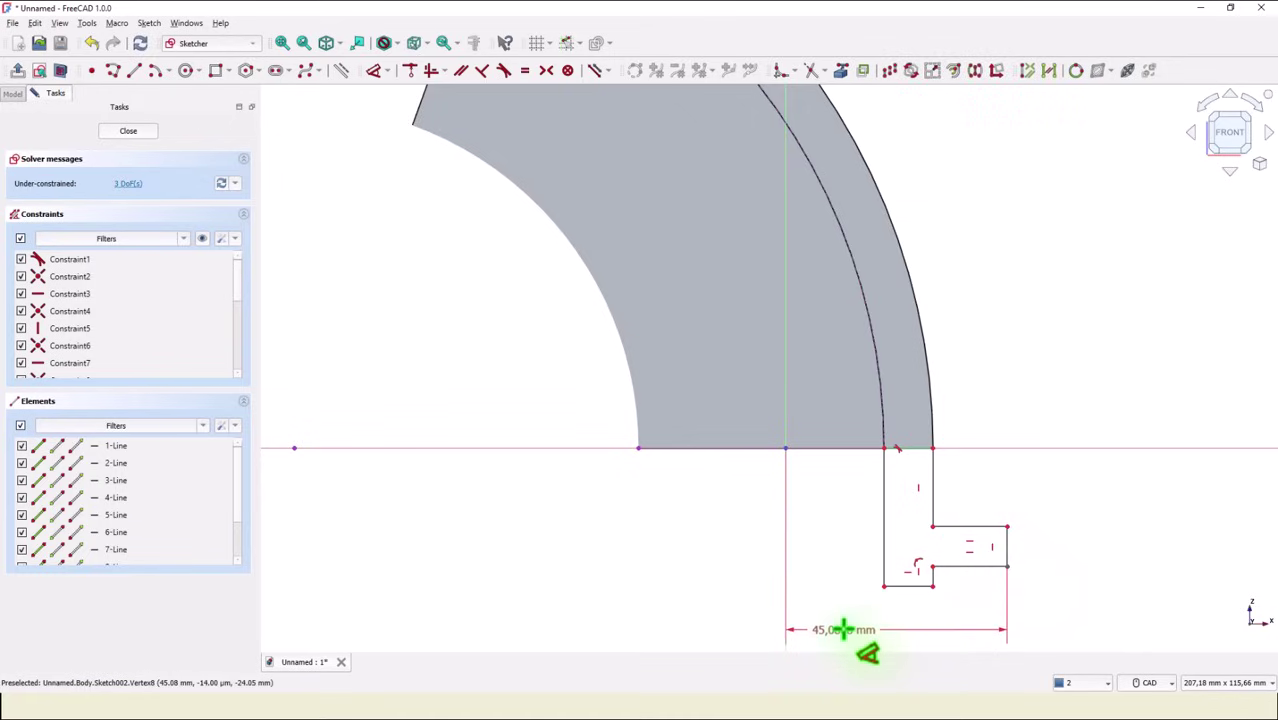
{"action": "left_click", "coordinate": [845, 636]}
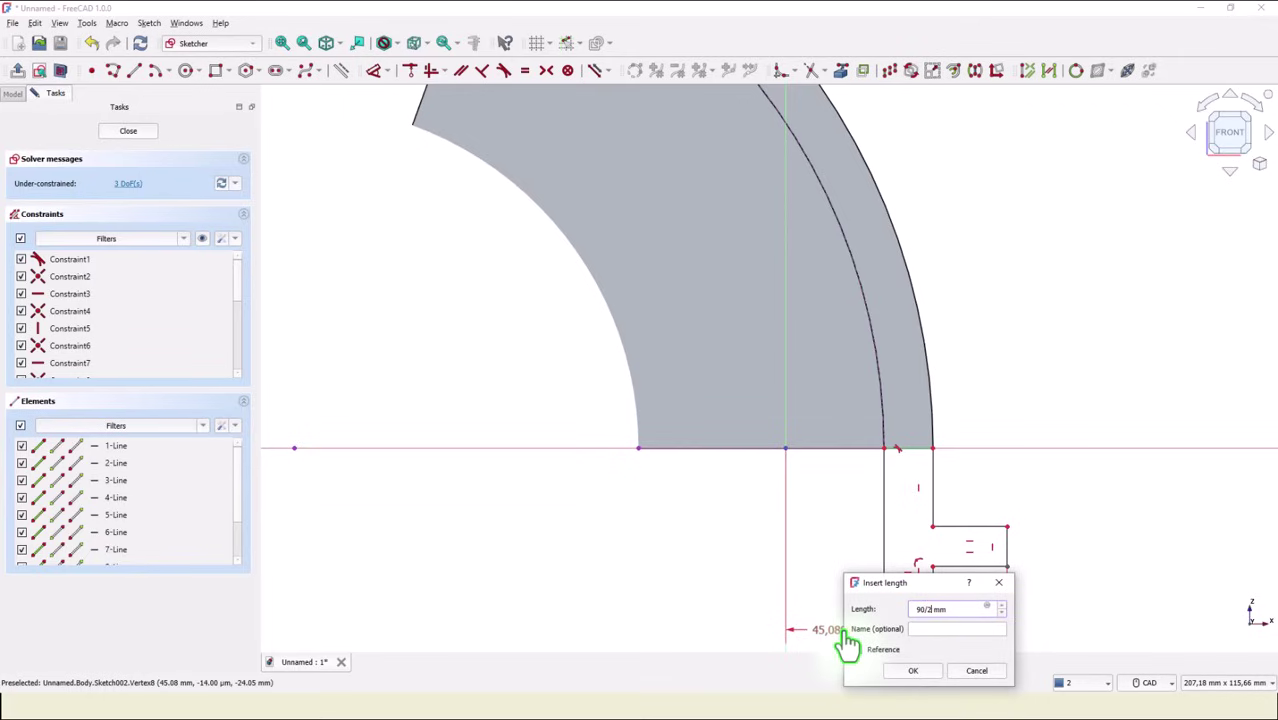
{"action": "key", "text": "Return"}
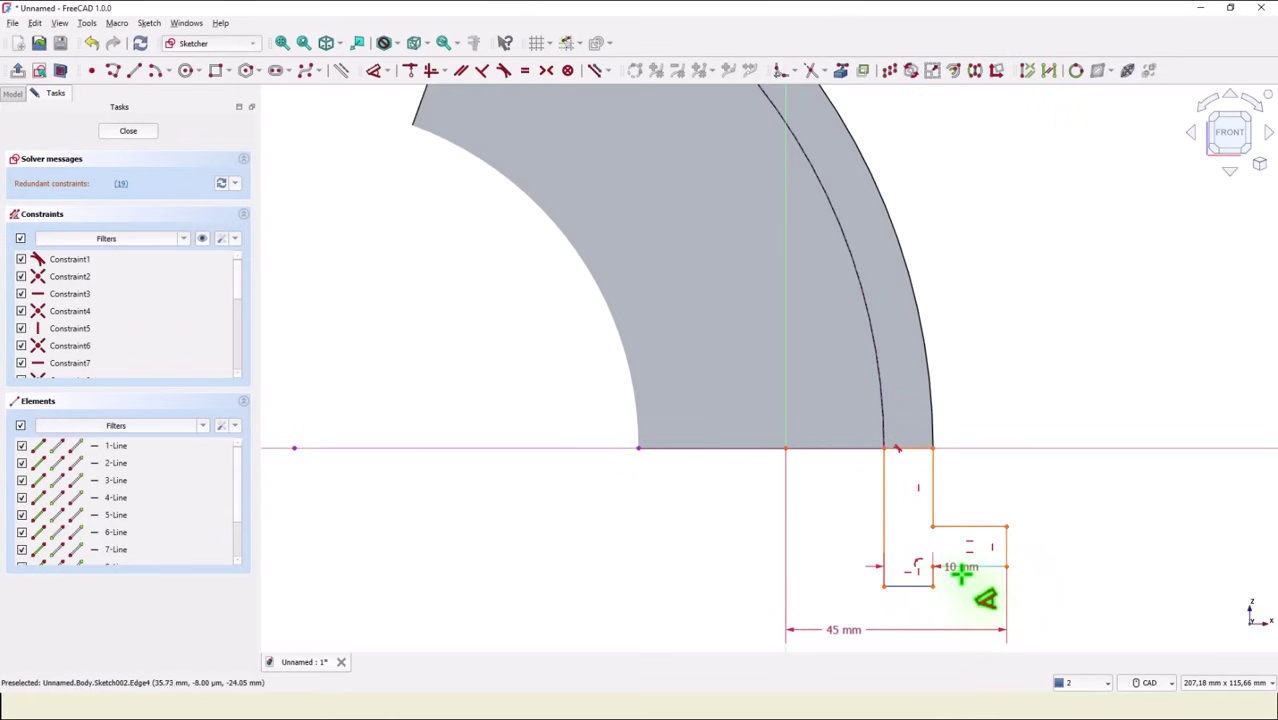
{"action": "left_click", "coordinate": [1000, 568]}
{"action": "left_click", "coordinate": [1056, 587]}
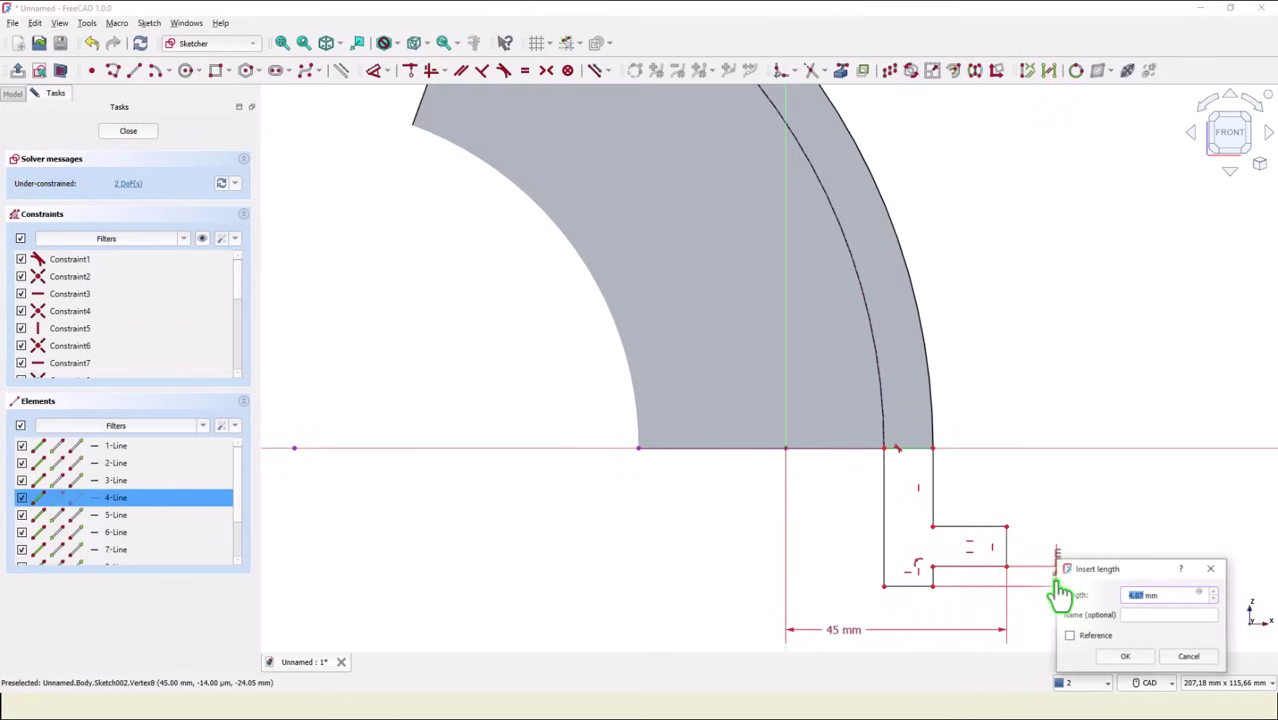
{"action": "key", "text": "Return"}
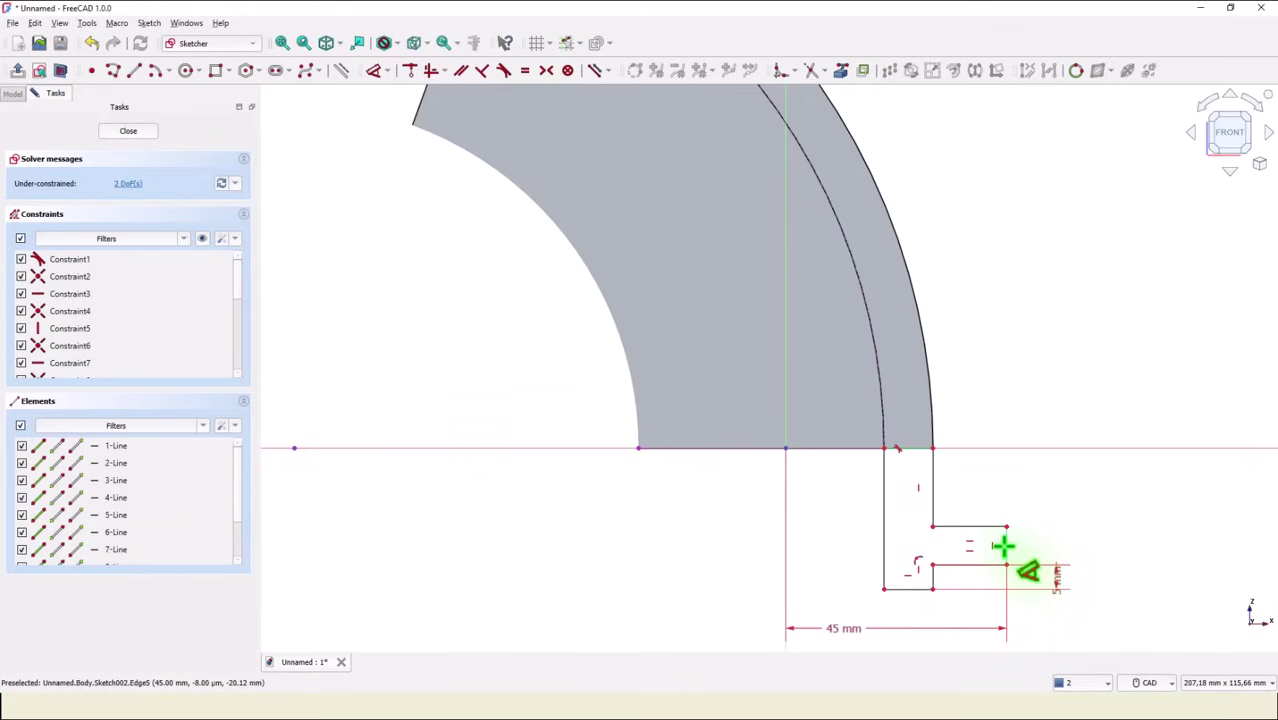
Add 10 mm end-edge and 25 mm left-edge lengths, then close the sketch
{"action": "left_click", "coordinate": [1008, 544]}
{"action": "left_click", "coordinate": [1049, 560]}
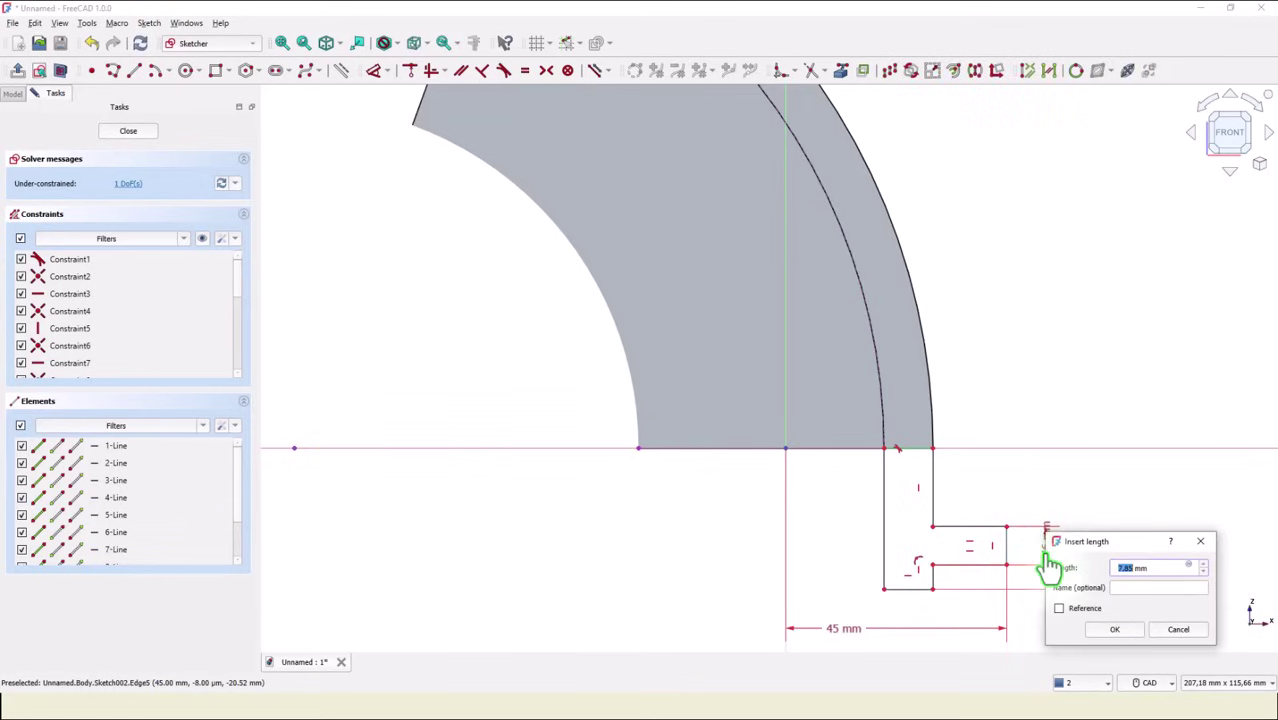
{"action": "type", "text": "10"}
{"action": "key", "text": "Return"}
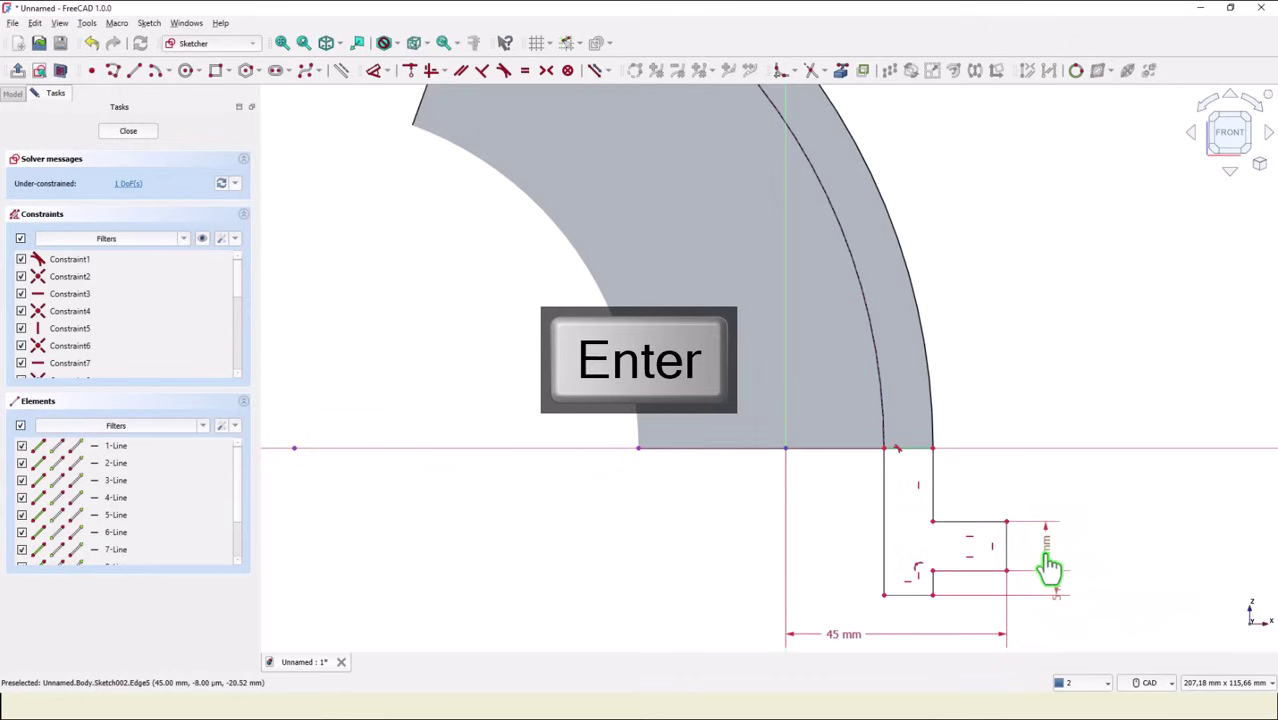
{"action": "left_click", "coordinate": [883, 522]}
{"action": "left_click", "coordinate": [839, 524]}
{"action": "type", "text": "25"}
{"action": "key", "text": "Return"}
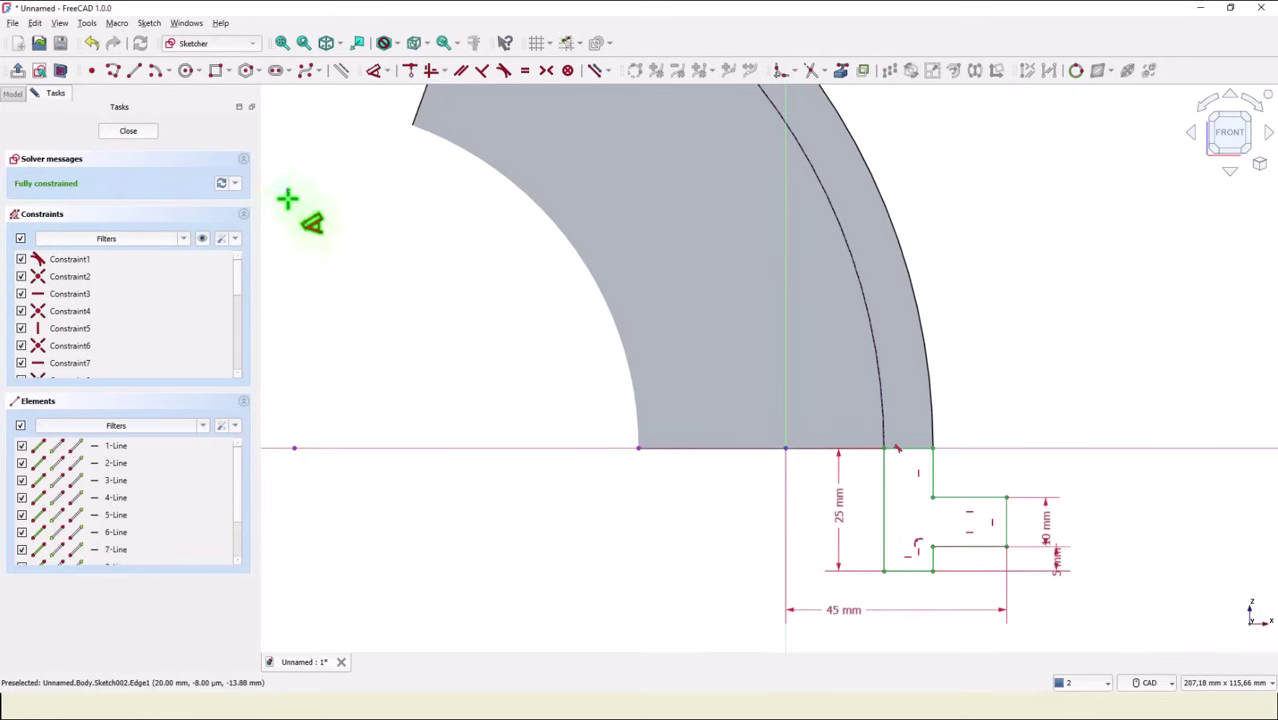
{"action": "left_click", "coordinate": [129, 132]}
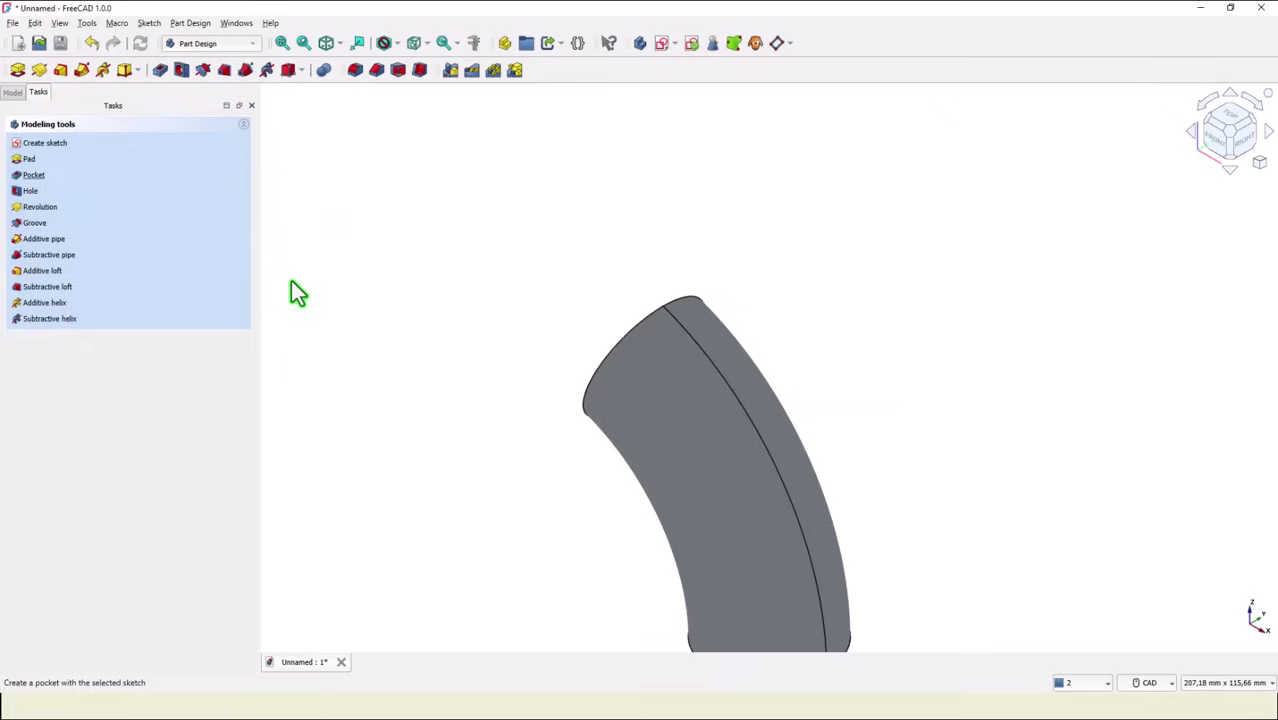
Revolve the flange profile 360° about the vertical sketch axis, viewed isometrically
{"action": "left_click", "coordinate": [38, 72]}
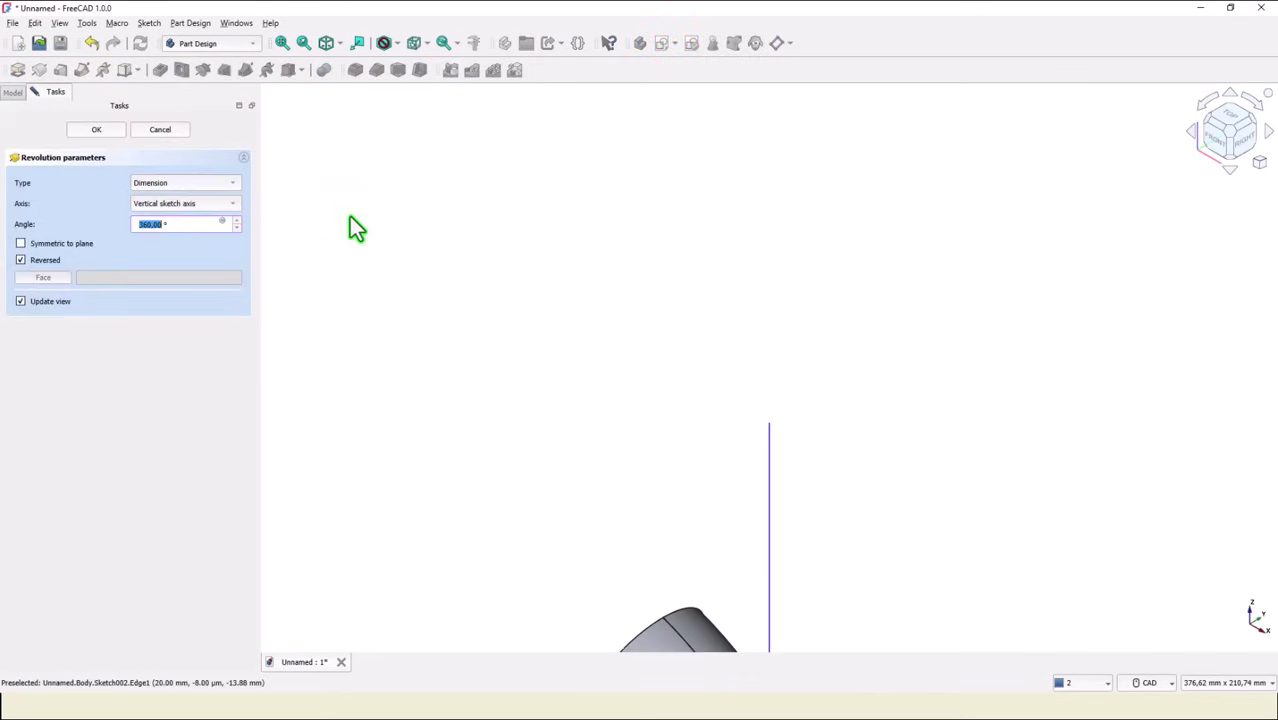
{"action": "key", "text": "0"}
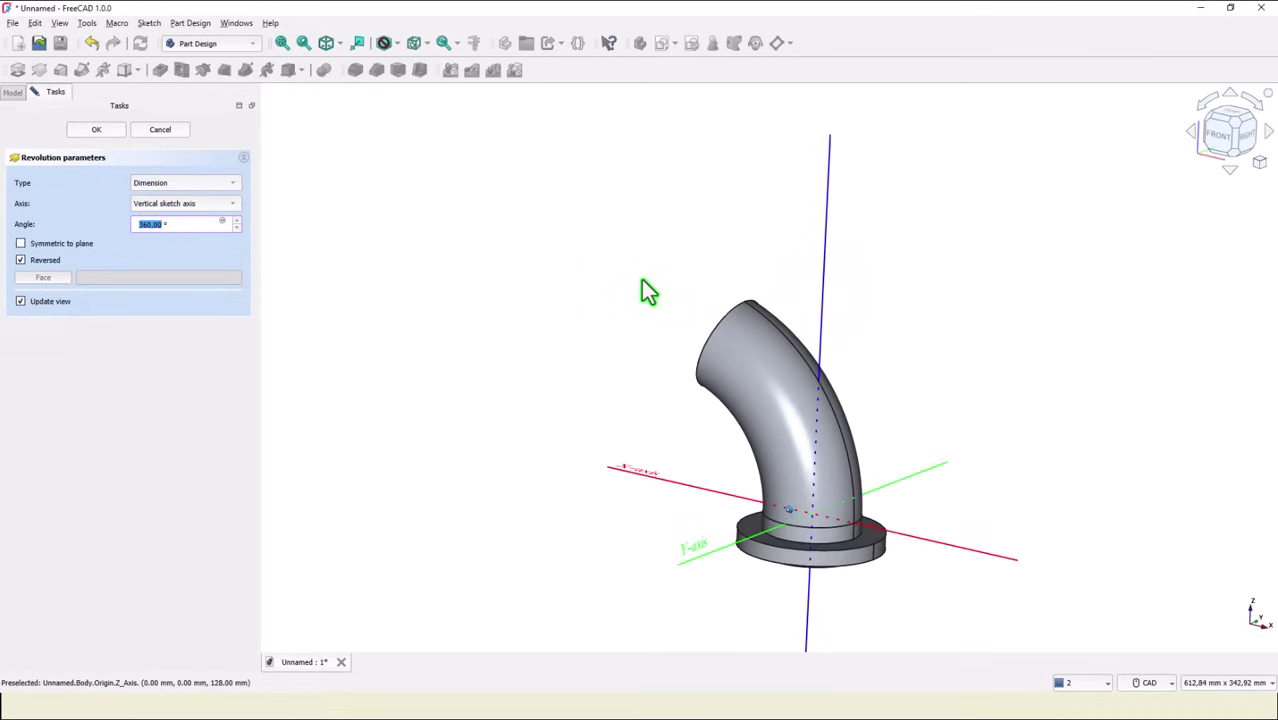
Confirm the flange revolution, reframe the whole elbow, and begin a new sketch
{"action": "left_click", "coordinate": [97, 130]}
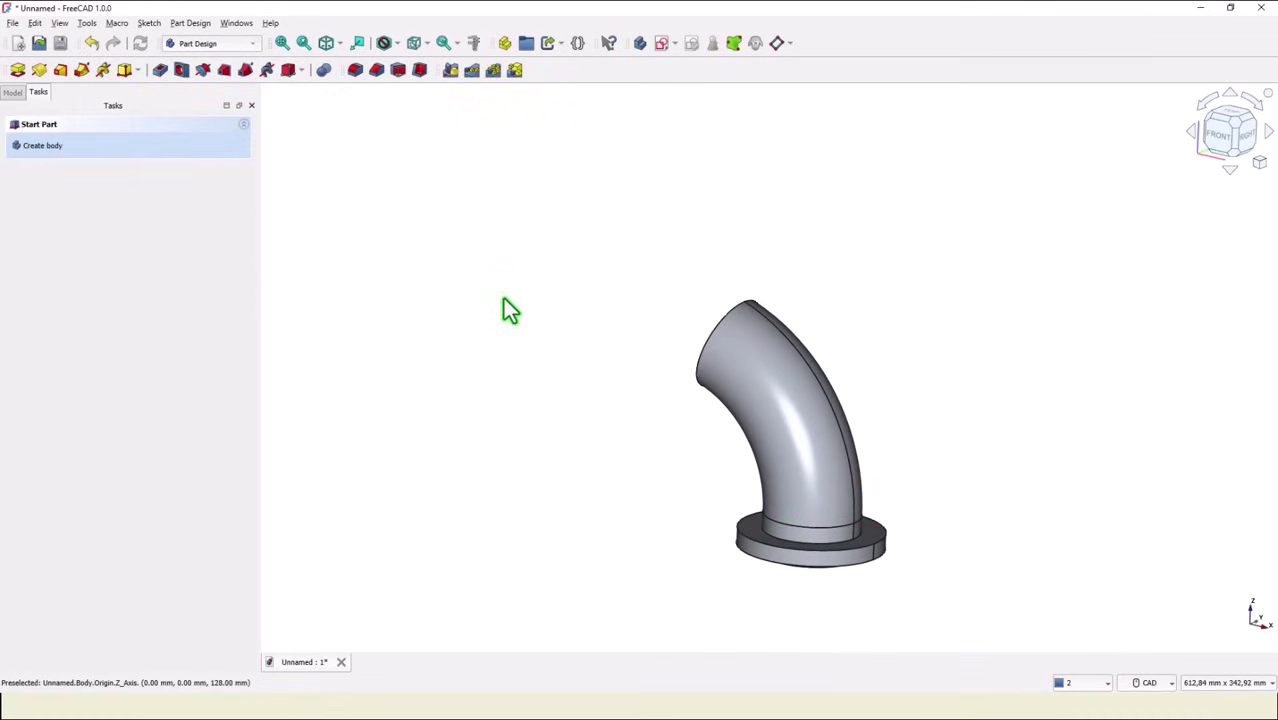
{"action": "middle_click_drag", "start_coordinate": [520, 320], "coordinate": [338, 177]}
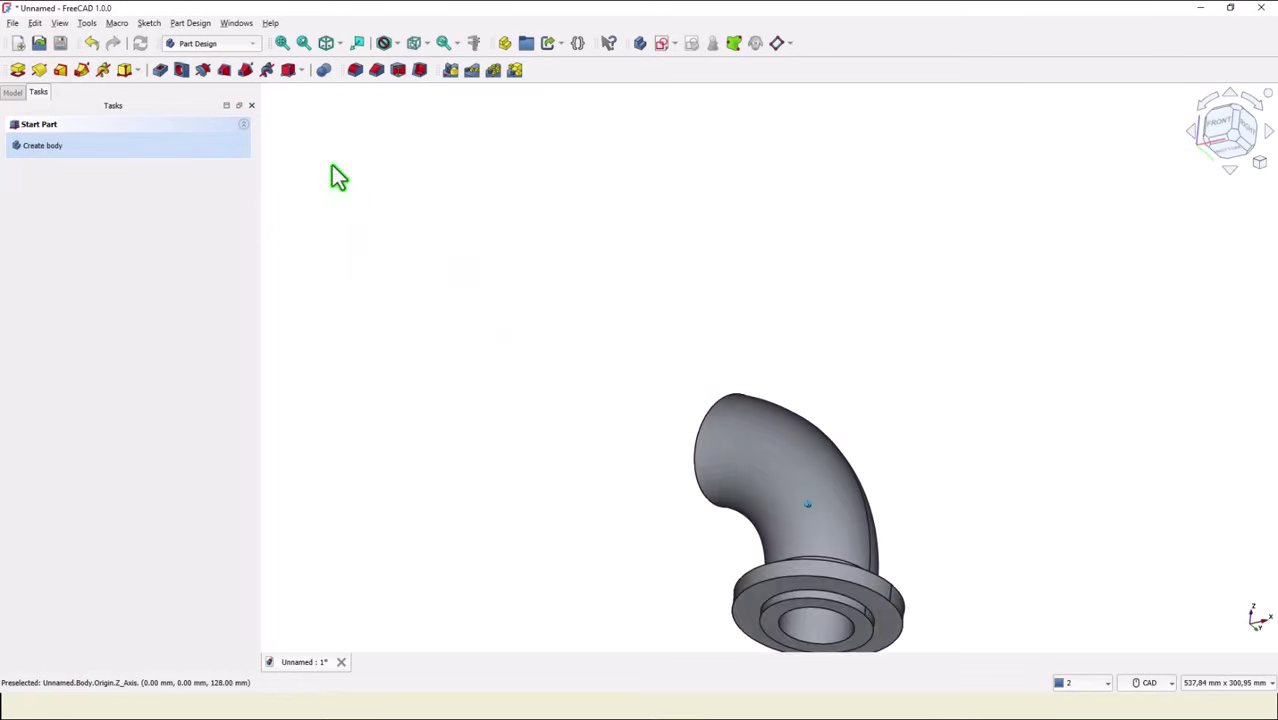
{"action": "left_click", "coordinate": [304, 46]}
{"action": "left_click", "coordinate": [282, 46]}
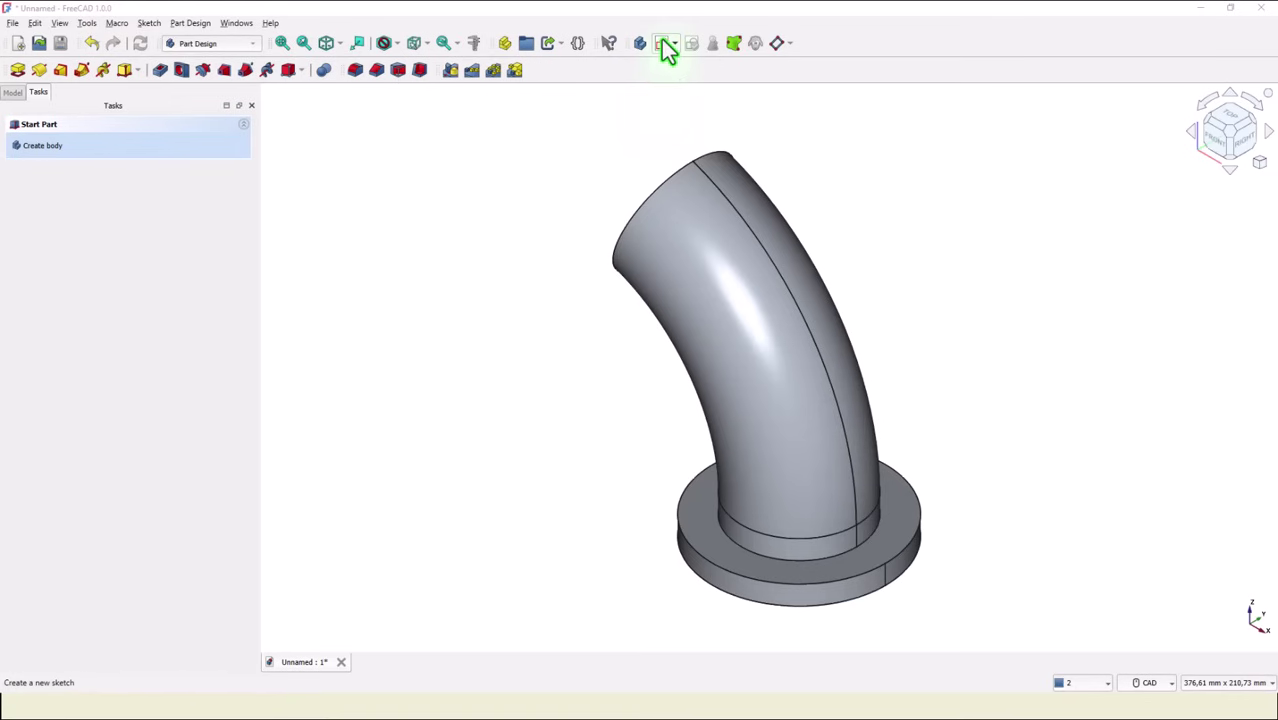
{"action": "left_click", "coordinate": [661, 39]}
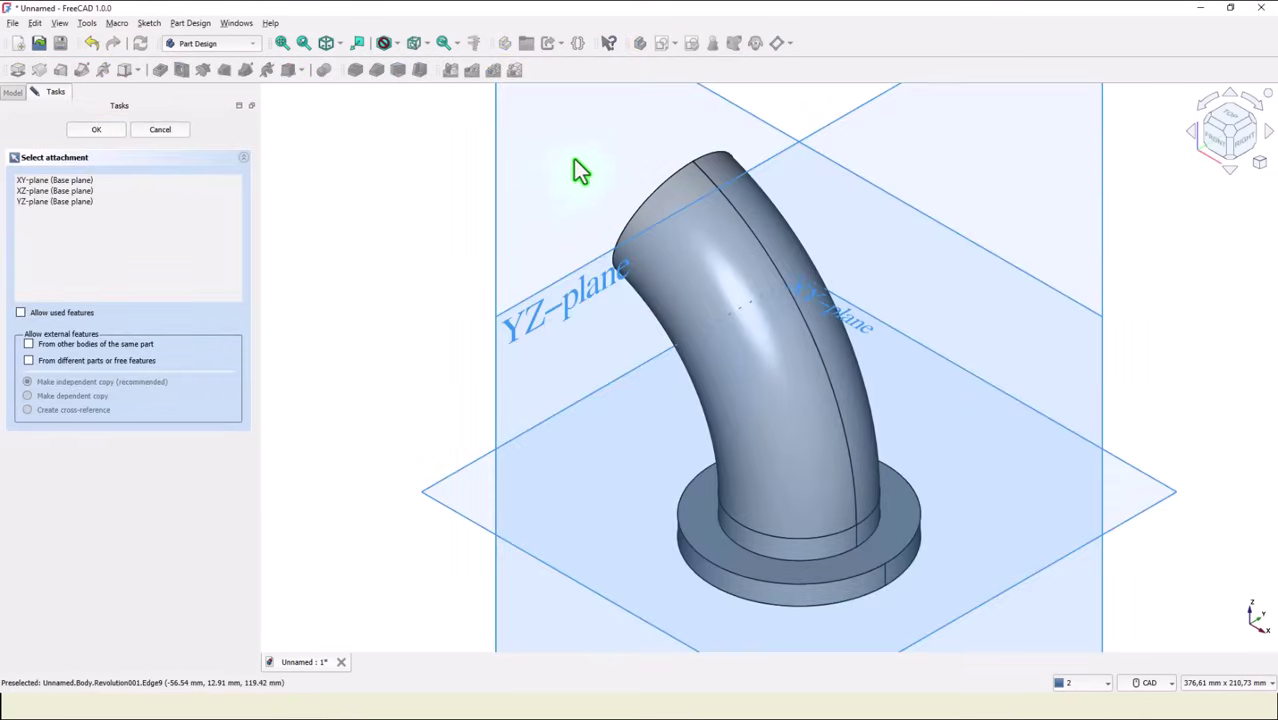
Start a sketch on the XZ plane in section view, referencing the elbow's outer and inner upper end edges
{"action": "left_click", "coordinate": [740, 113]}
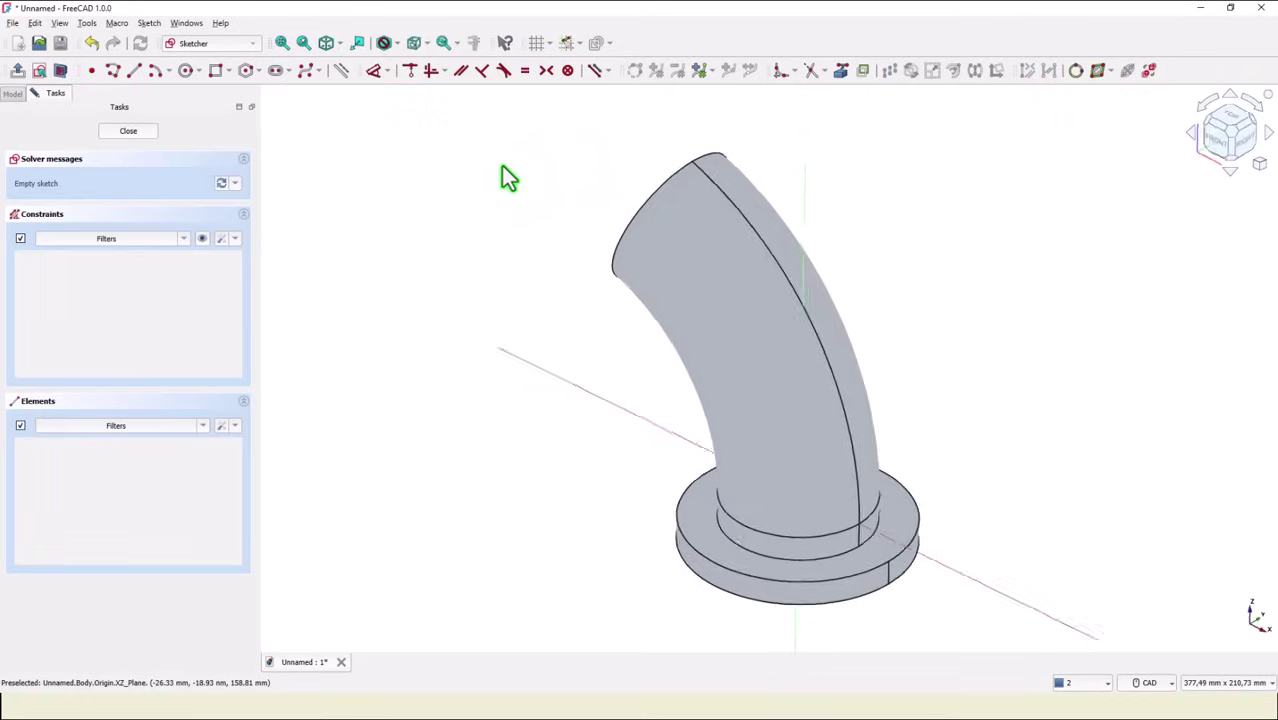
{"action": "left_click", "coordinate": [59, 71]}
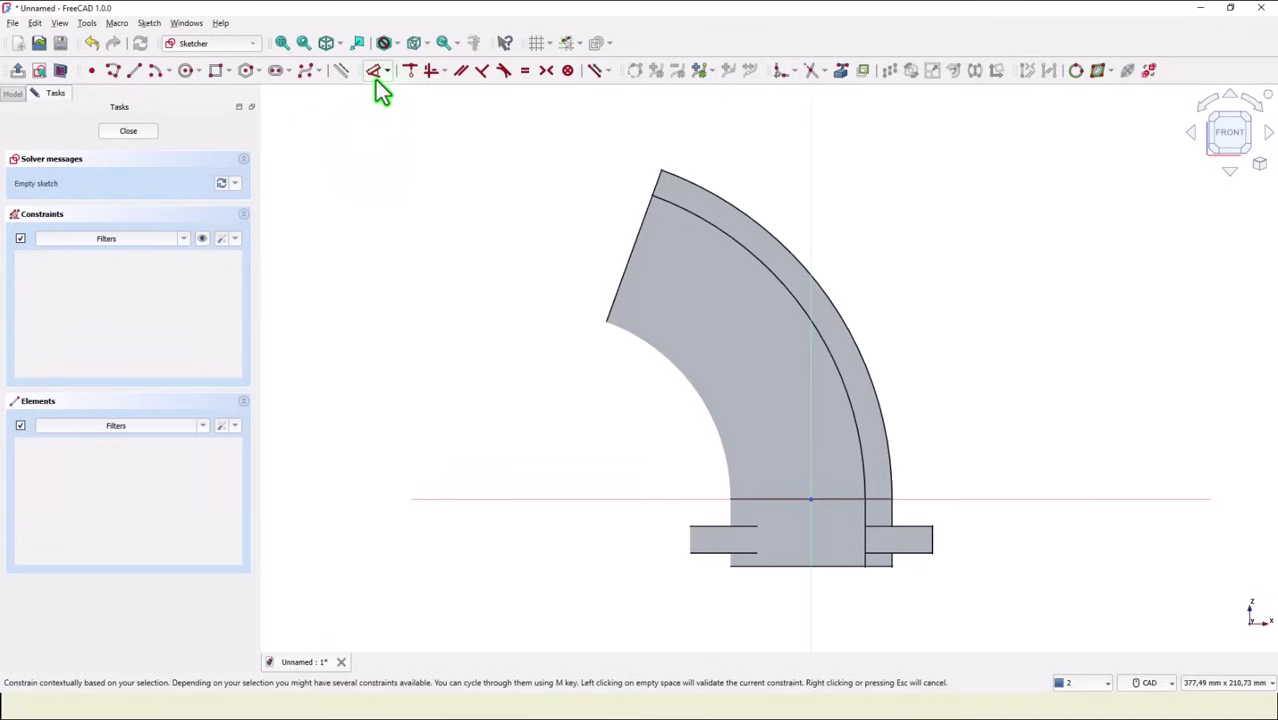
{"action": "left_click", "coordinate": [842, 70]}
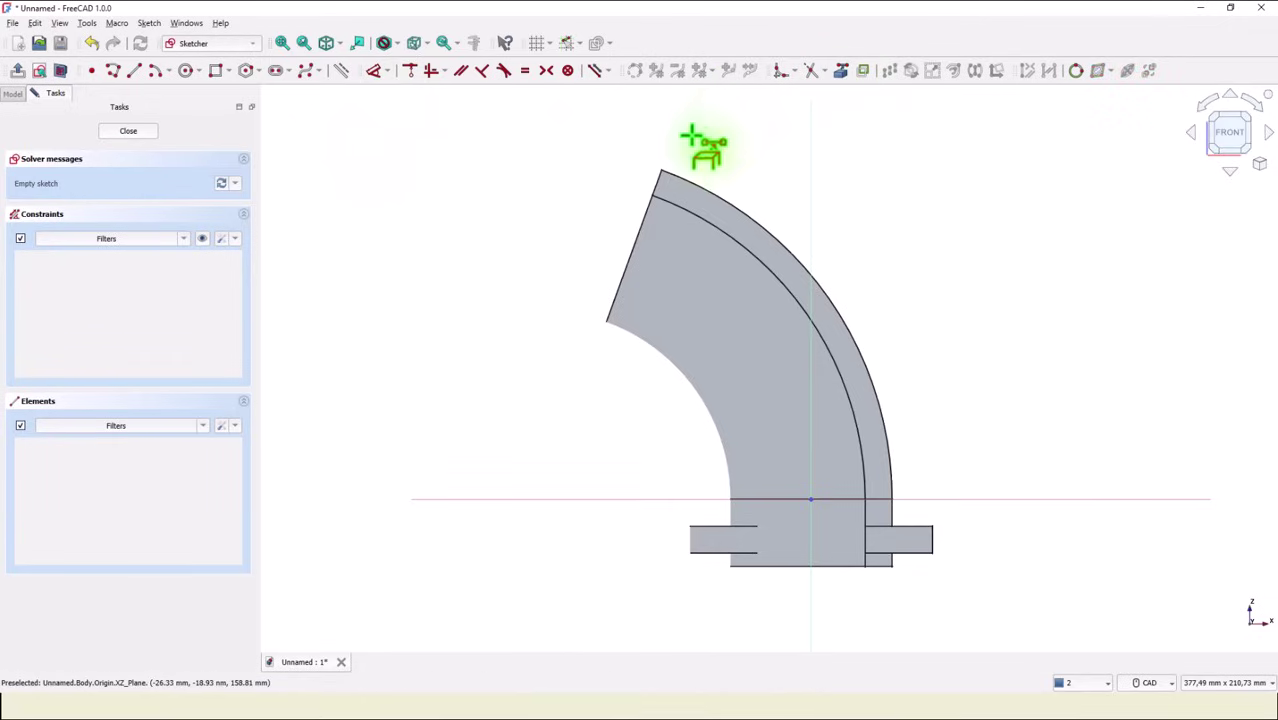
{"action": "left_click", "coordinate": [660, 182]}
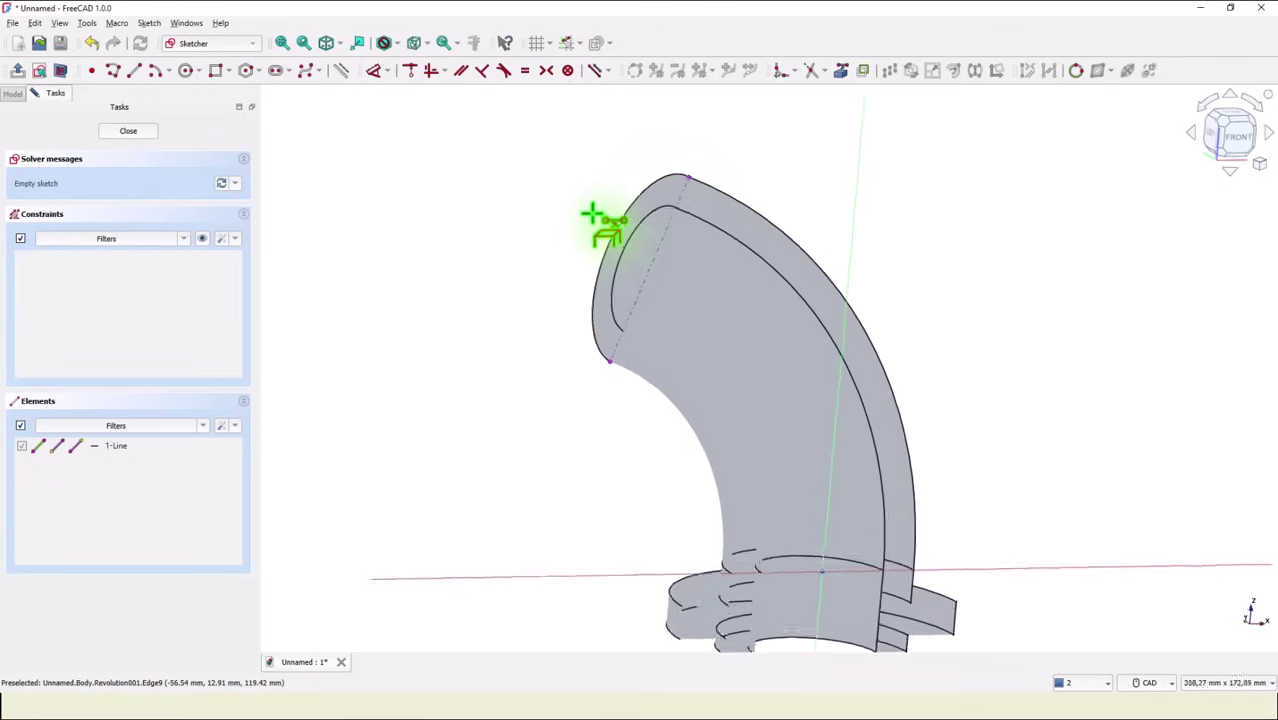
{"action": "left_click", "coordinate": [622, 262]}
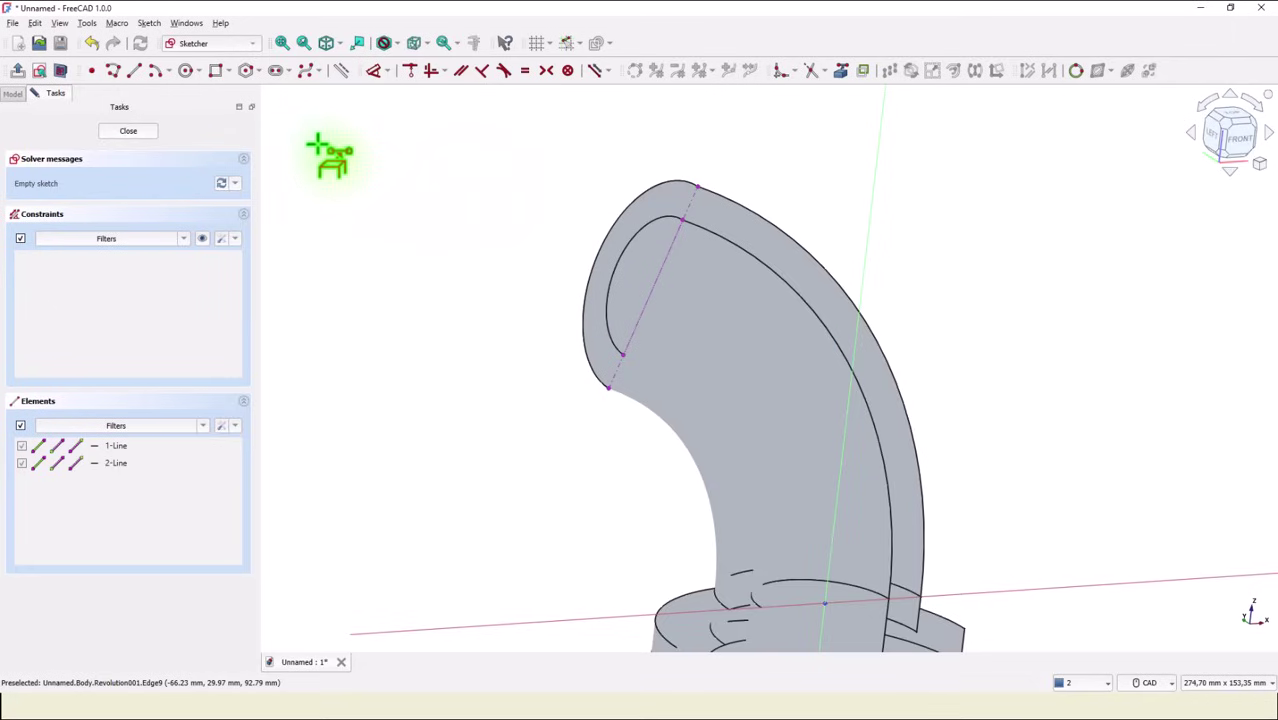
Draw a closed four-sided polyline projecting outward from the elbow's upper end
{"action": "left_click", "coordinate": [114, 71]}
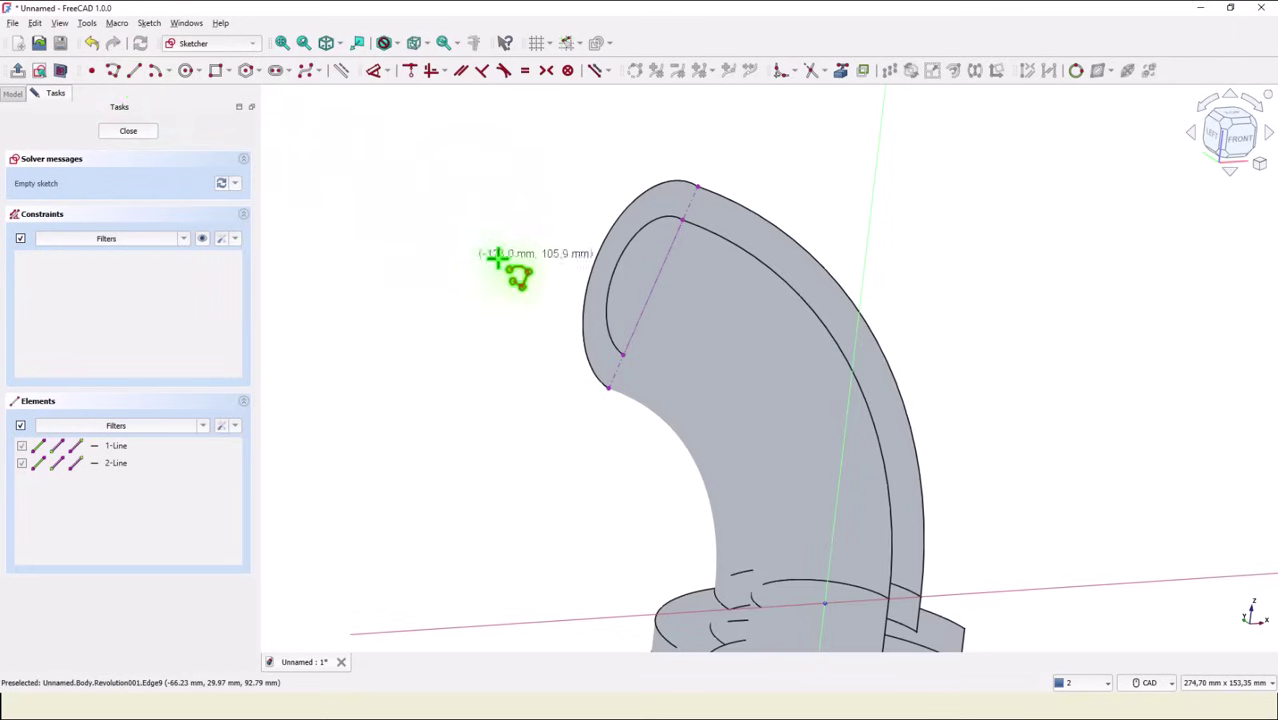
{"action": "left_click", "coordinate": [681, 221]}
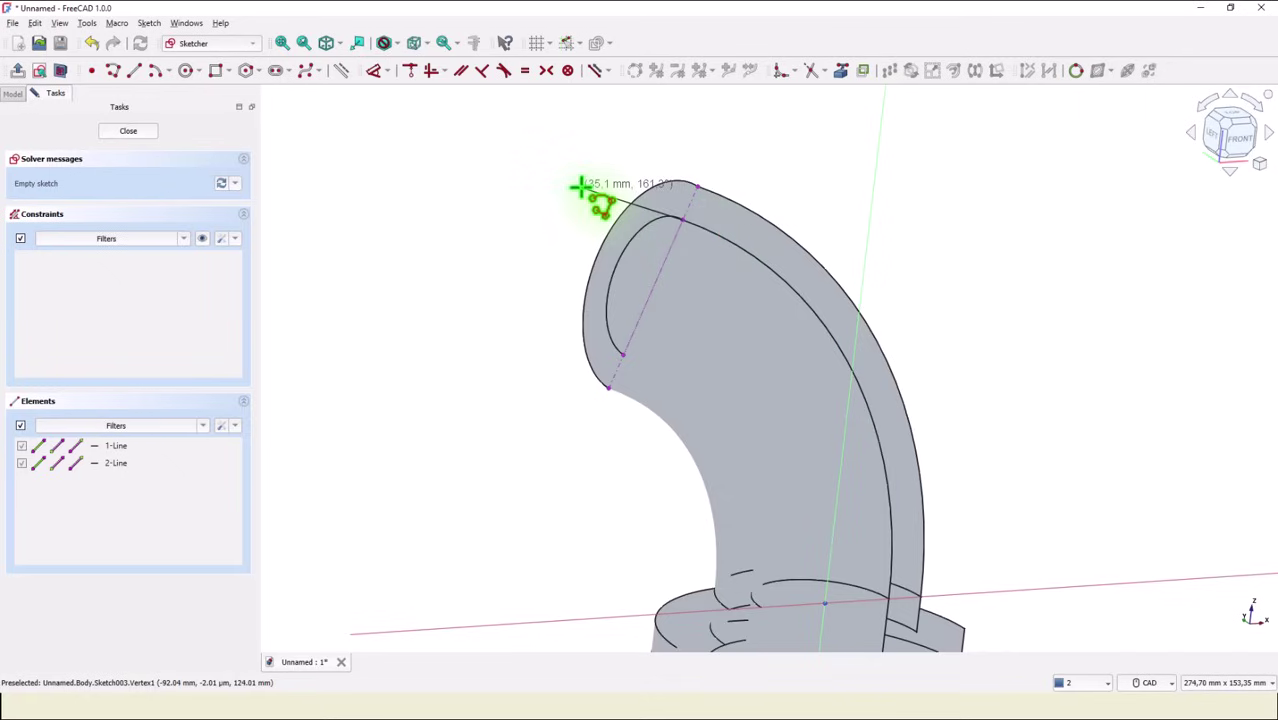
{"action": "left_click", "coordinate": [580, 185]}
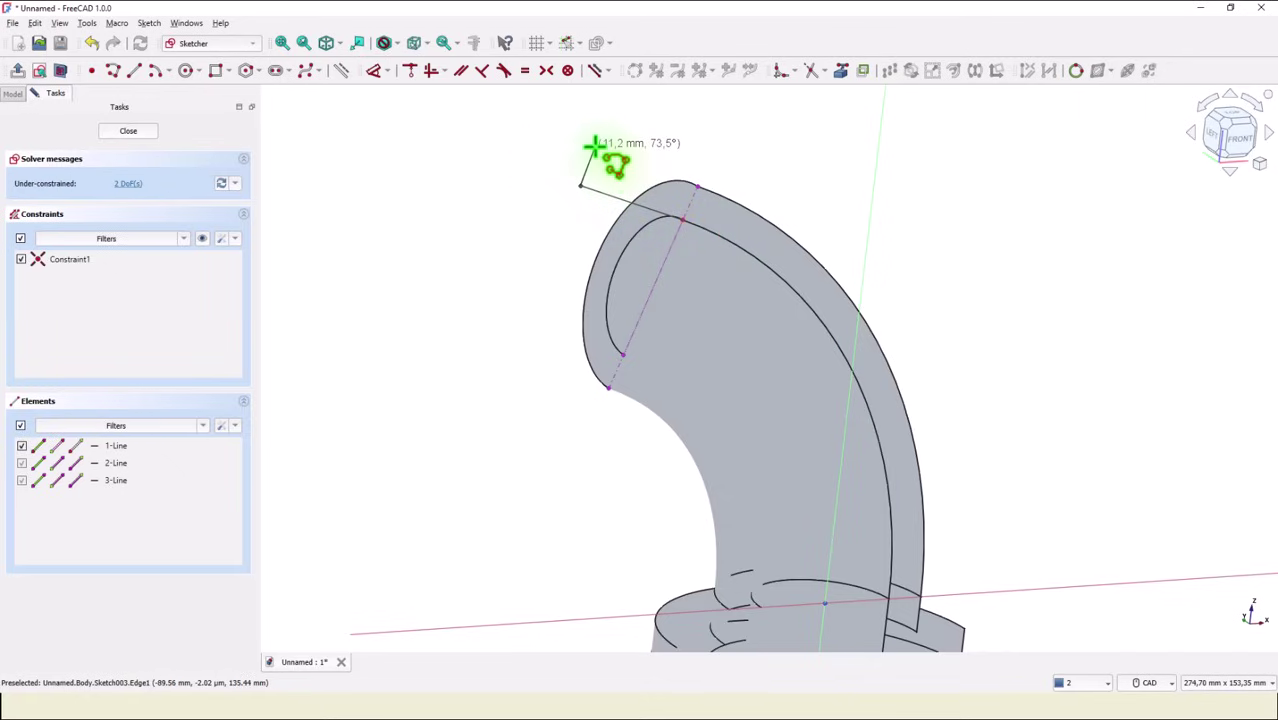
{"action": "left_click", "coordinate": [595, 147]}
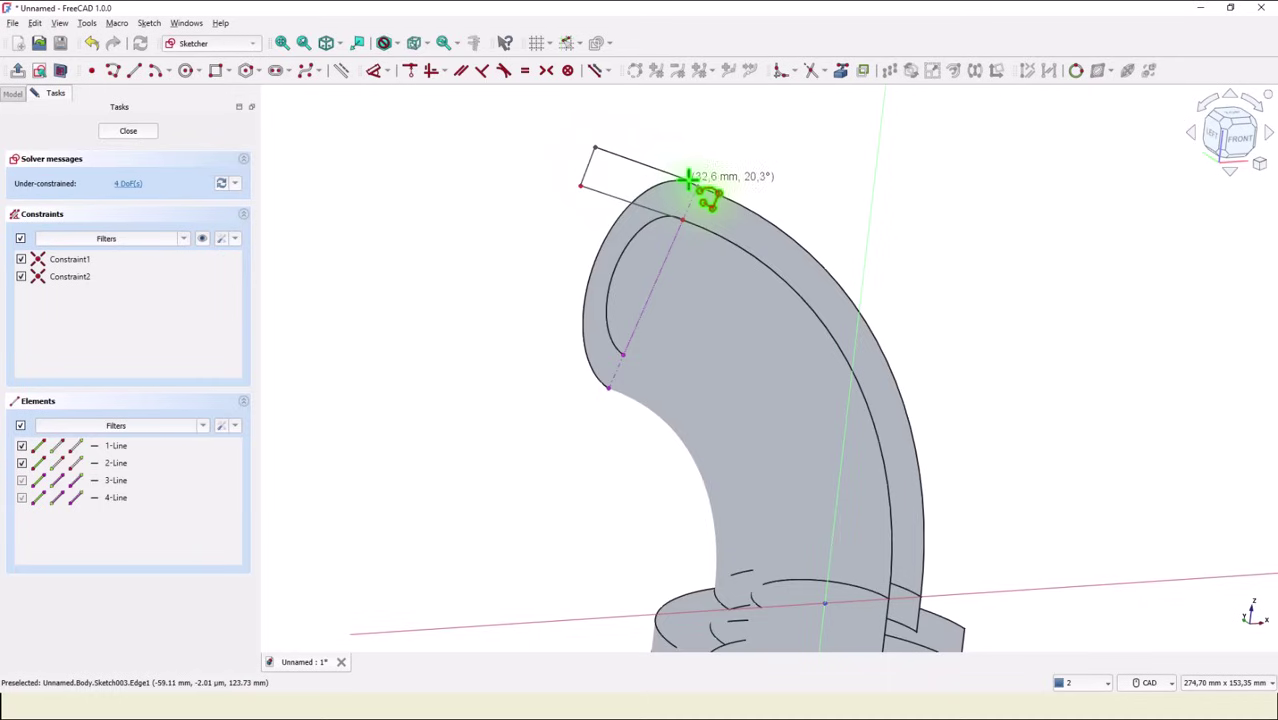
{"action": "left_click", "coordinate": [696, 185]}
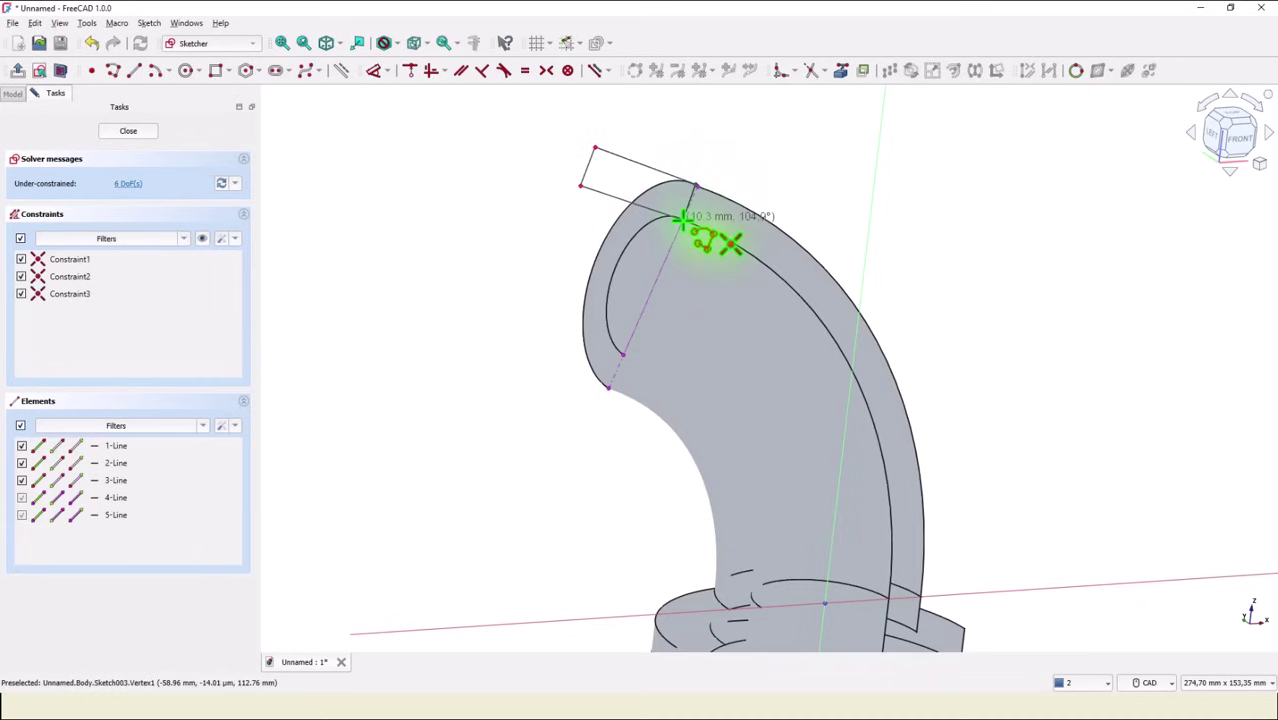
{"action": "left_click", "coordinate": [681, 219]}
{"action": "scroll", "coordinate": [725, 190], "scroll_direction": "up", "scroll_amount": 3}
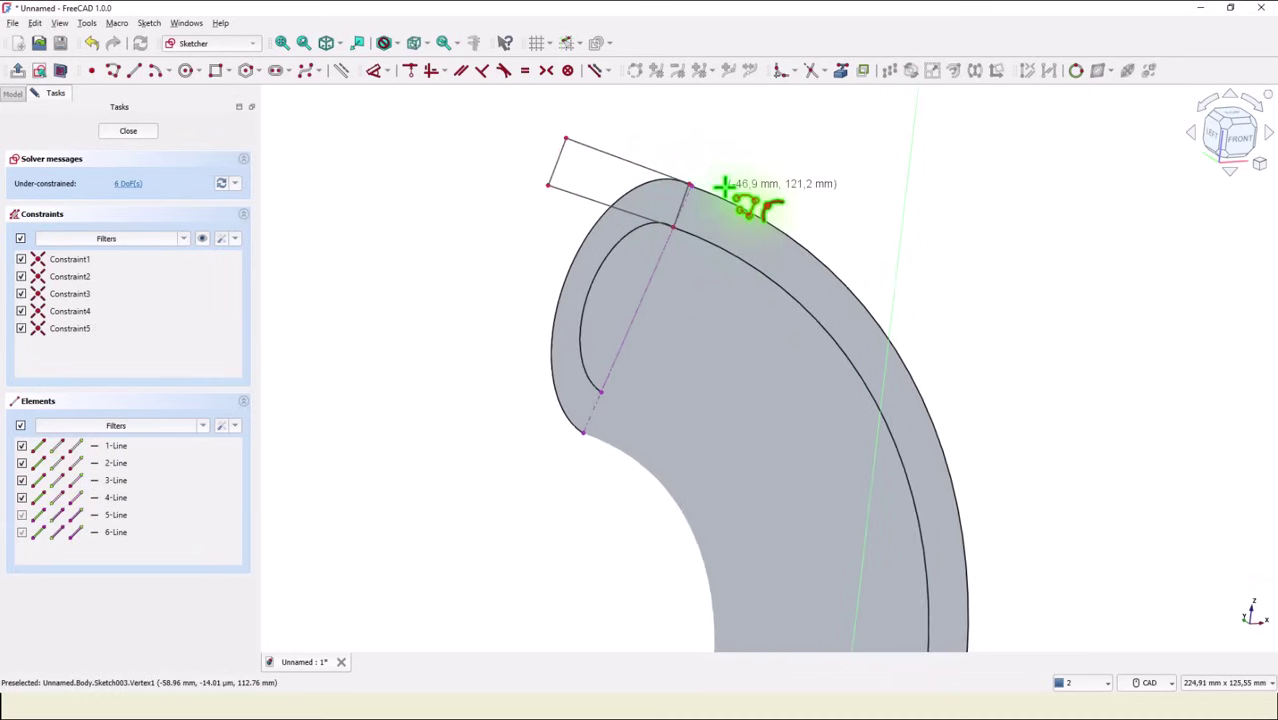
{"action": "scroll", "coordinate": [724, 186], "scroll_direction": "up", "scroll_amount": 2}
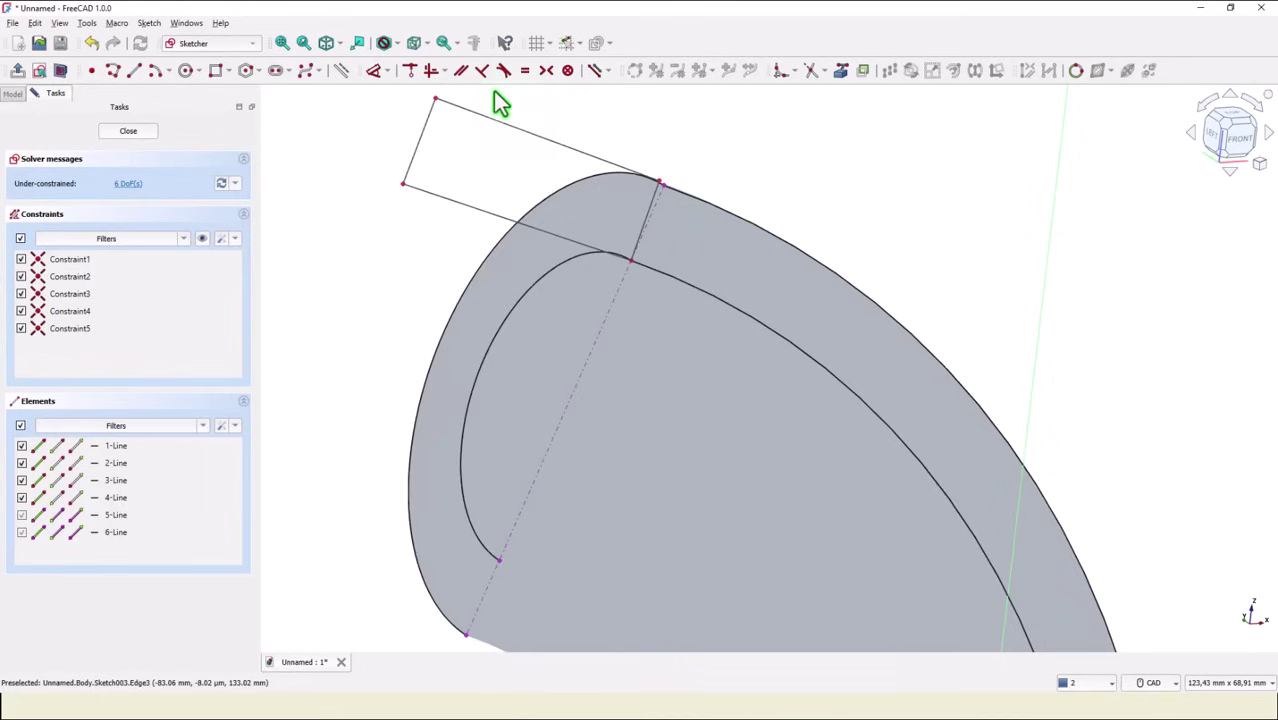
Make the rectangle's corner coincident with the elbow's end point
{"action": "left_click", "coordinate": [411, 72]}
{"action": "scroll", "coordinate": [652, 154], "scroll_direction": "up", "scroll_amount": 4}
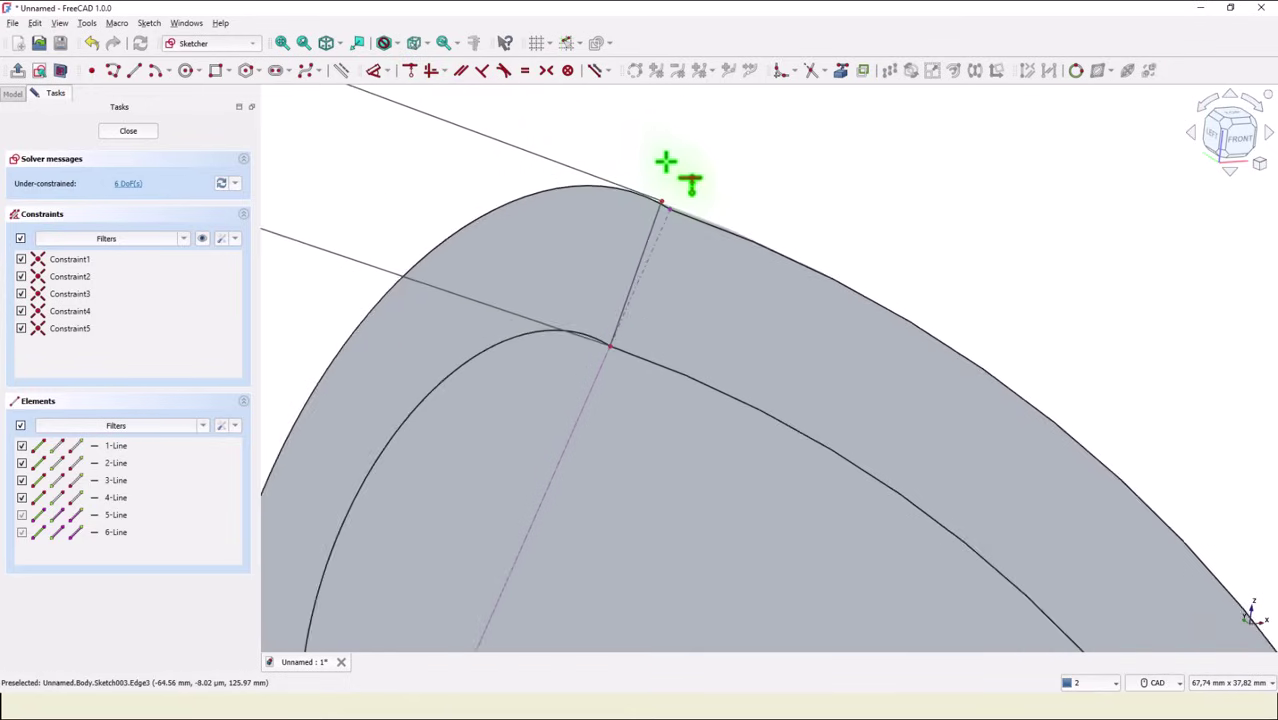
{"action": "scroll", "coordinate": [665, 162], "scroll_direction": "up", "scroll_amount": 1}
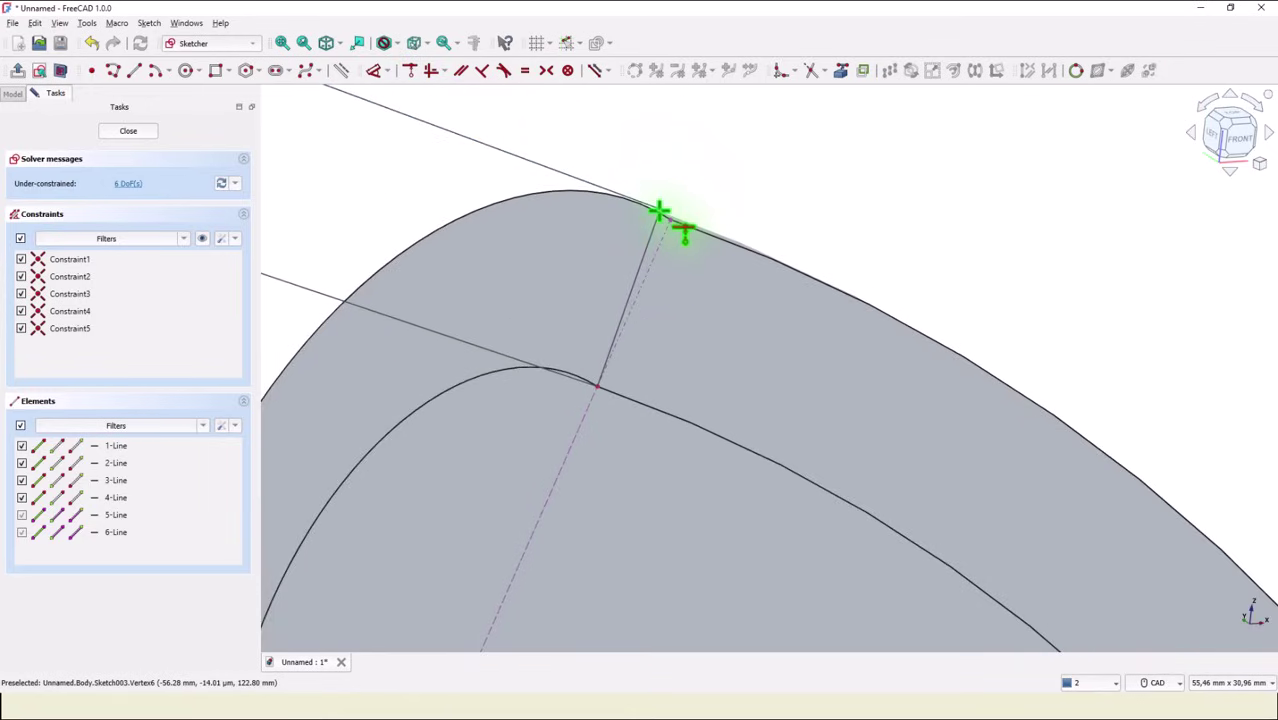
{"action": "left_click", "coordinate": [660, 212]}
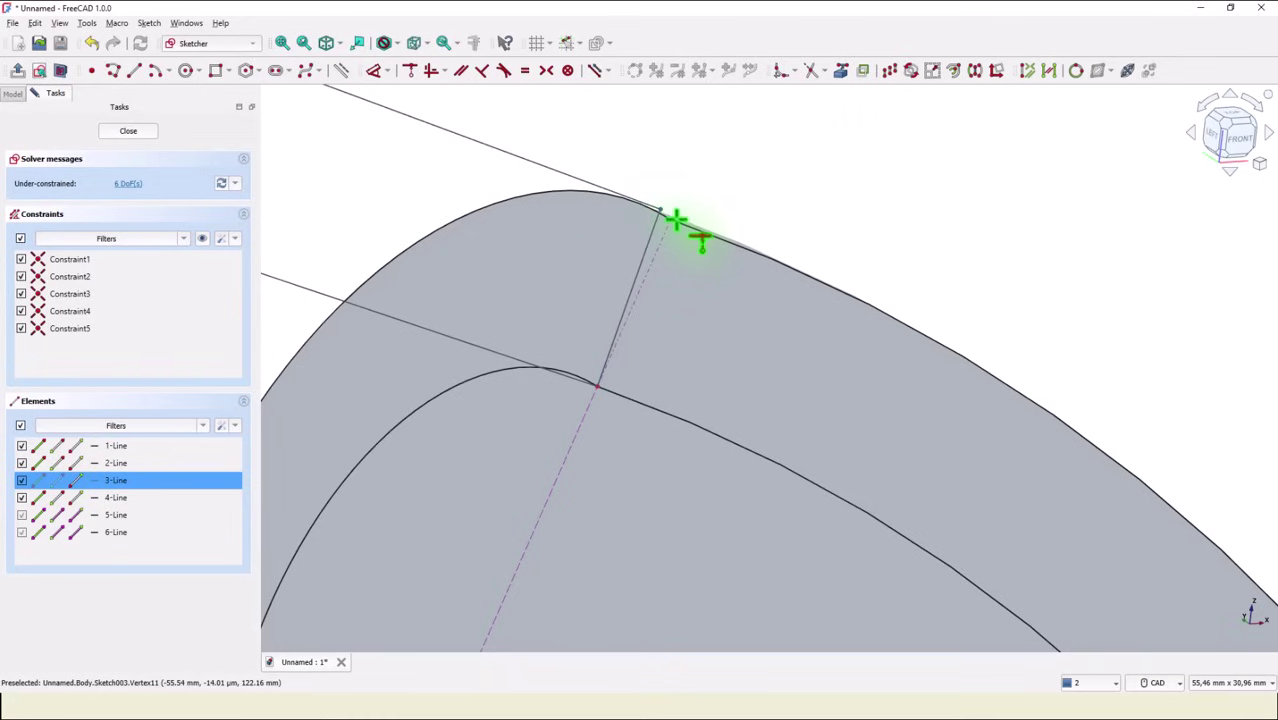
{"action": "left_click", "coordinate": [672, 222]}
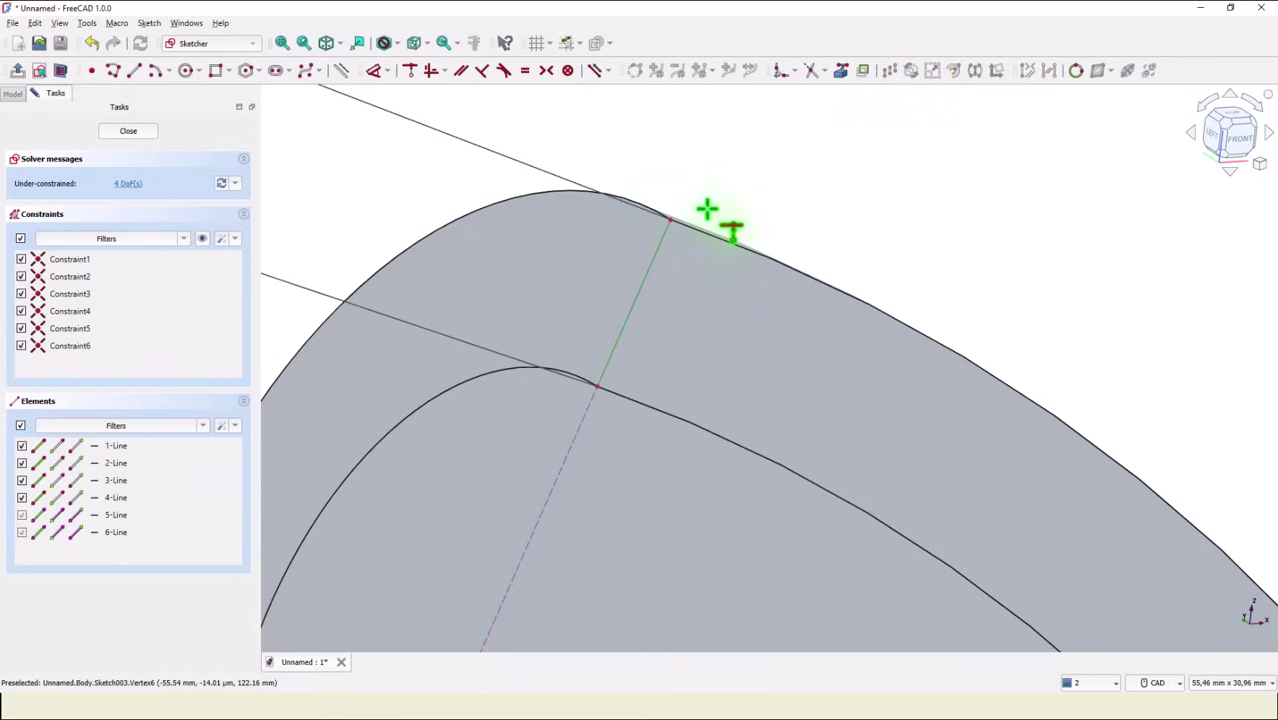
{"action": "scroll", "coordinate": [708, 208], "scroll_direction": "down", "scroll_amount": 2}
{"action": "middle_click_drag", "start_coordinate": [736, 208], "coordinate": [933, 312]}
Add perpendicular constraints so the rectangle's edges are square to each other and the elbow end
{"action": "left_click", "coordinate": [482, 70]}
{"action": "left_click", "coordinate": [672, 236]}
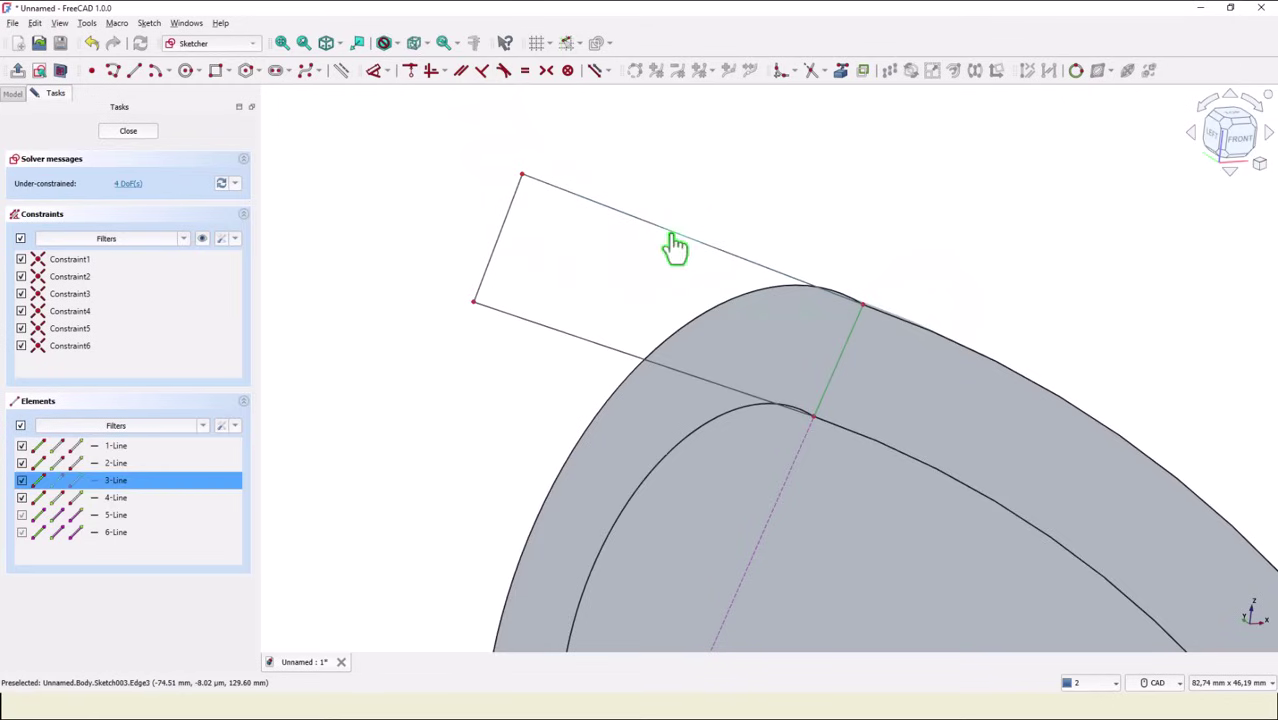
{"action": "left_click", "coordinate": [838, 370]}
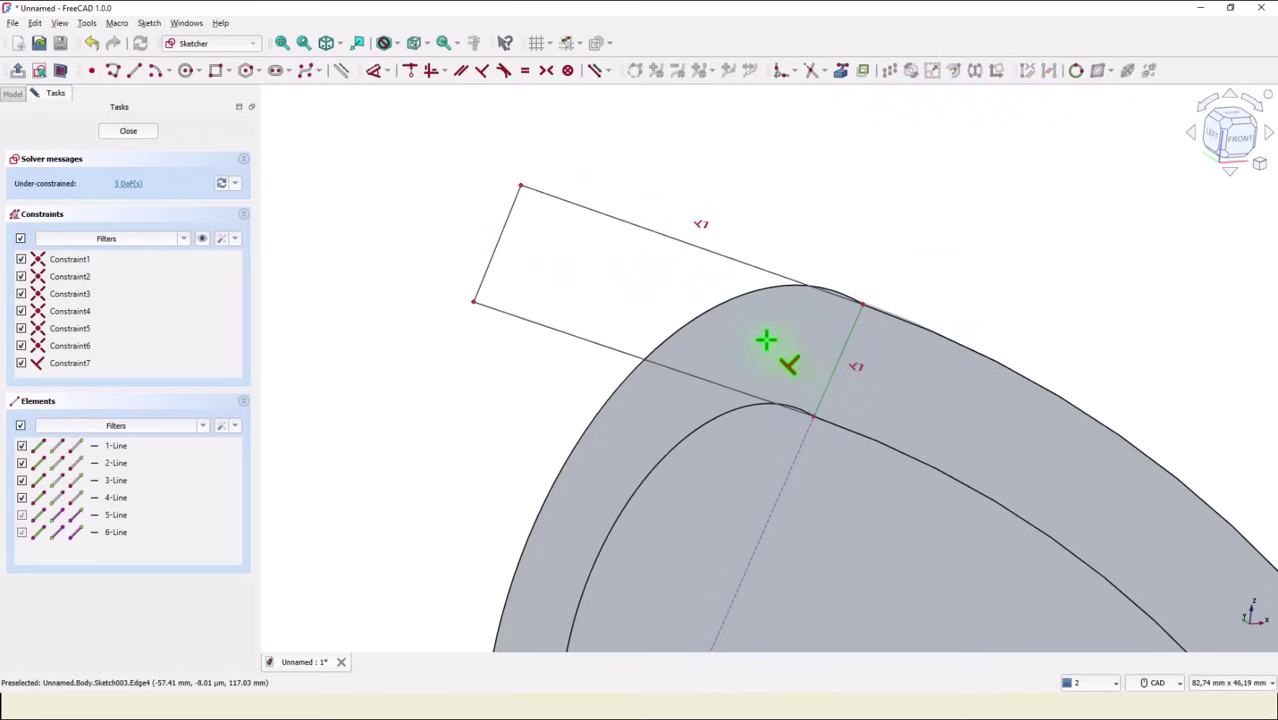
{"action": "left_click", "coordinate": [585, 341]}
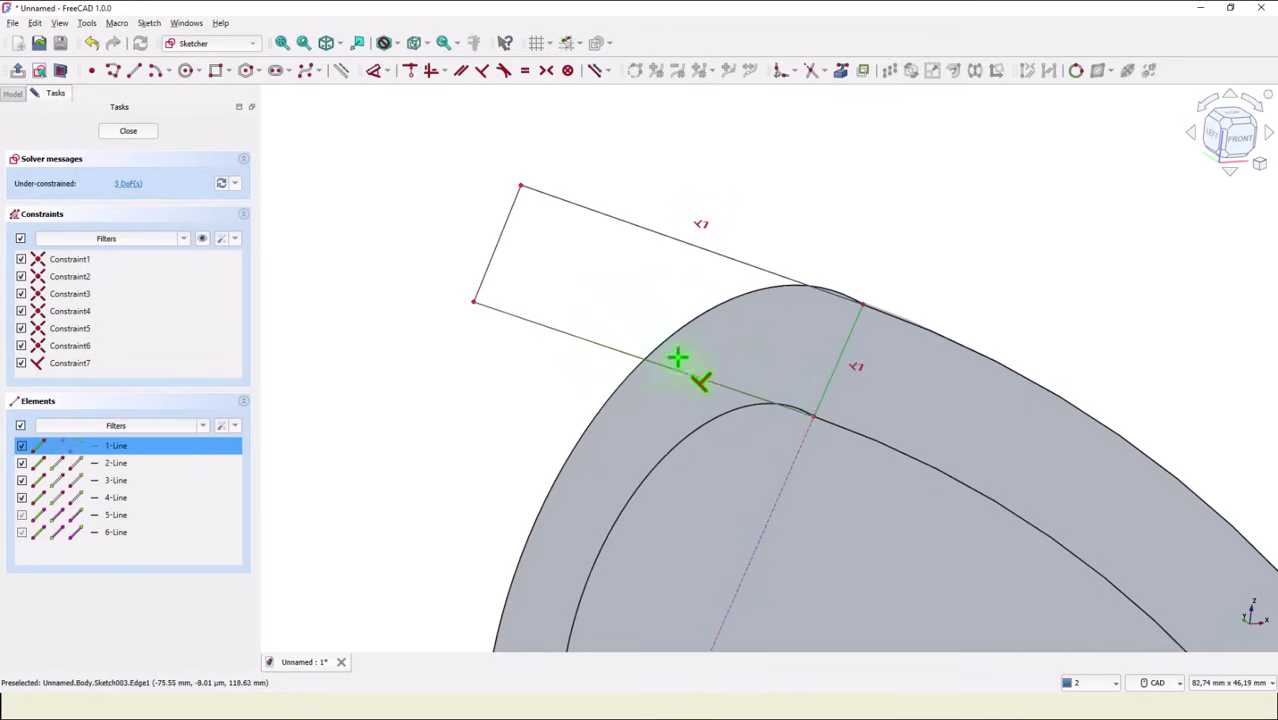
{"action": "left_click", "coordinate": [806, 400]}
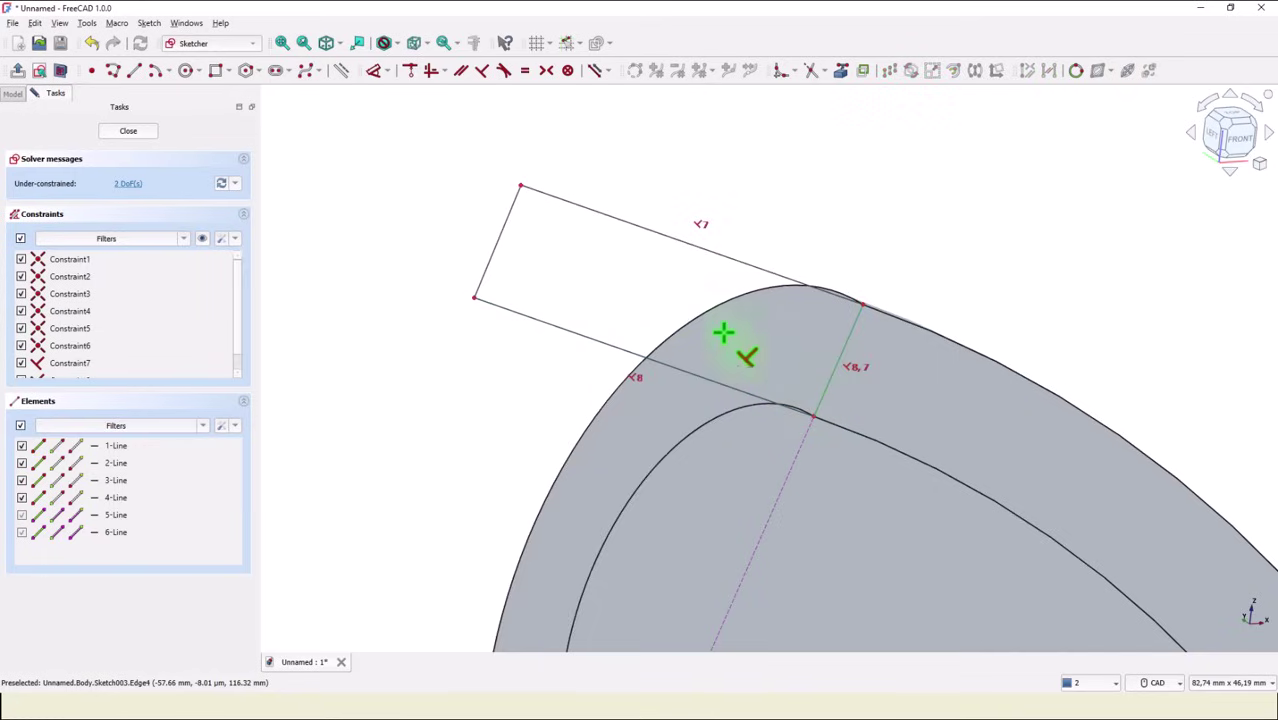
{"action": "left_click", "coordinate": [505, 236]}
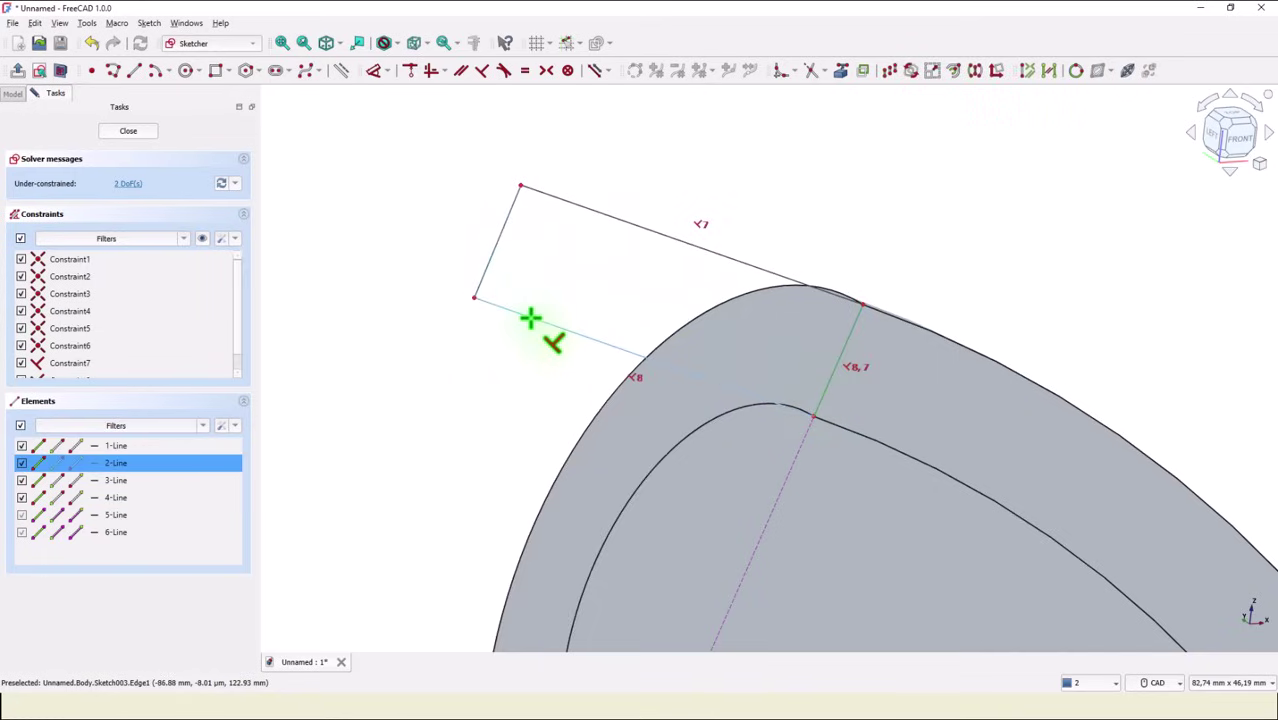
{"action": "left_click", "coordinate": [531, 320]}
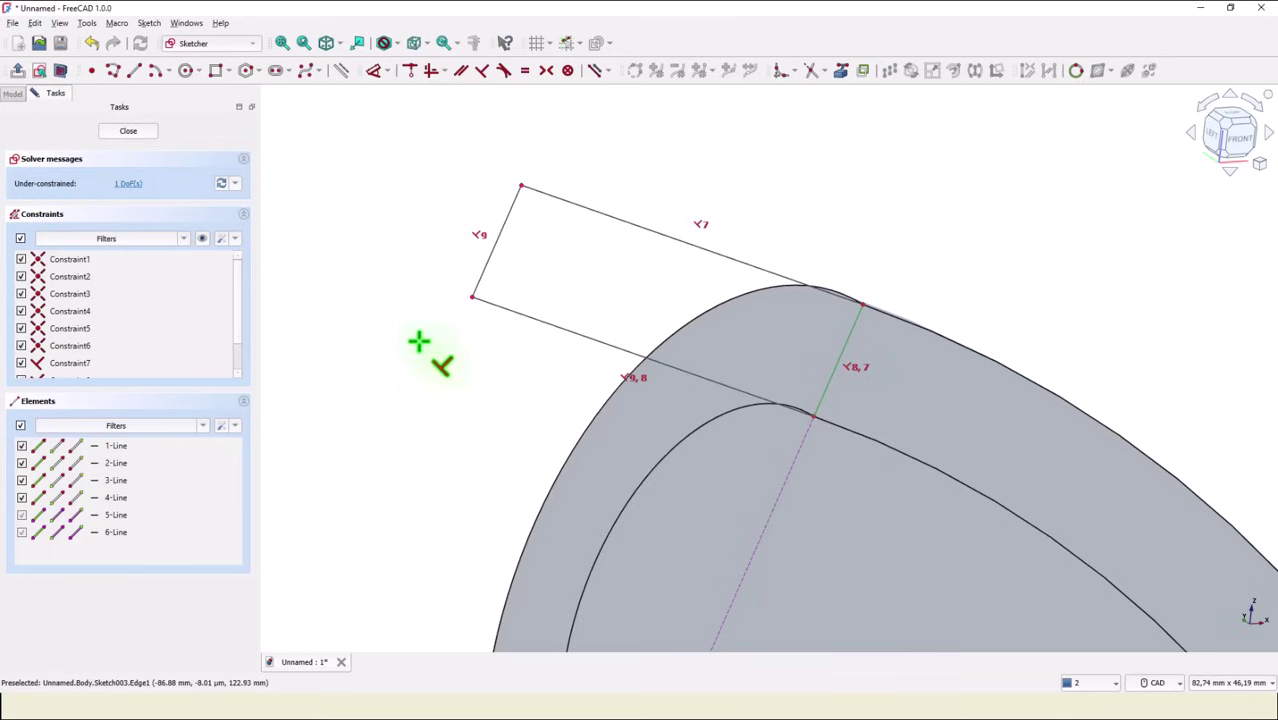
Dimension the rectangle's top edge to 25 mm
{"action": "left_click", "coordinate": [375, 72]}
{"action": "left_click", "coordinate": [622, 221]}
{"action": "left_click", "coordinate": [650, 203]}
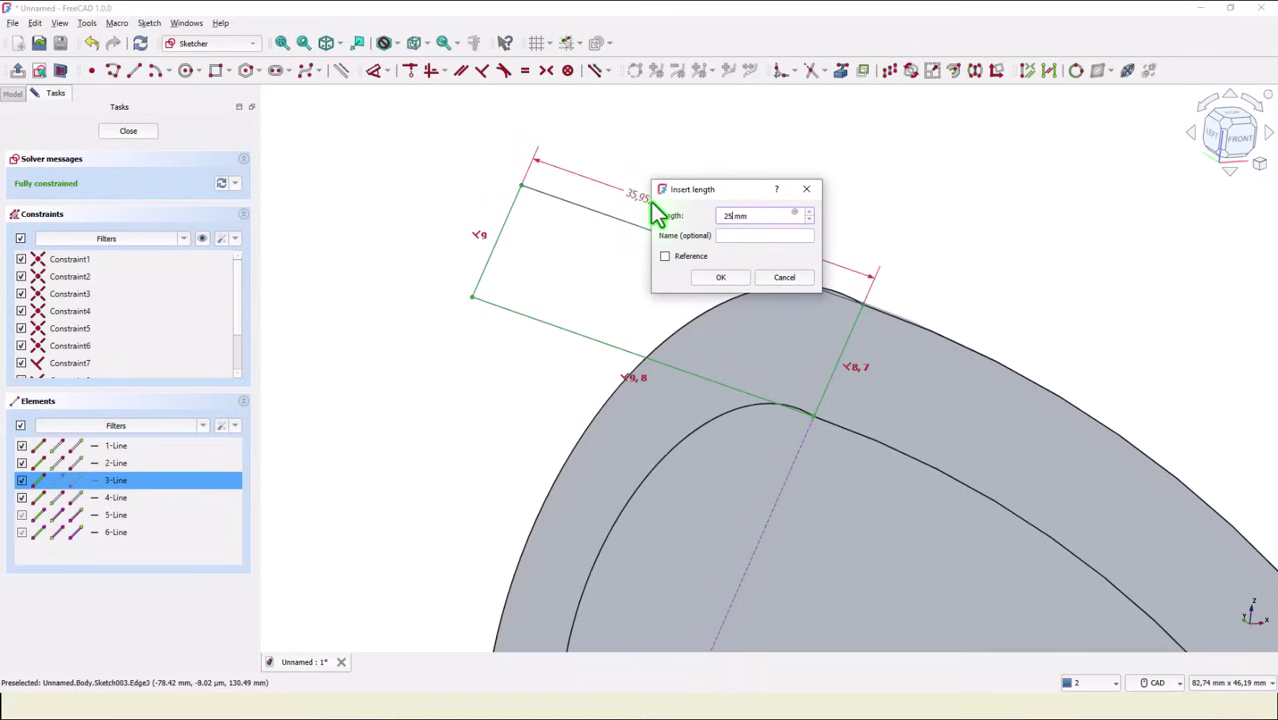
{"action": "key", "text": "Return"}
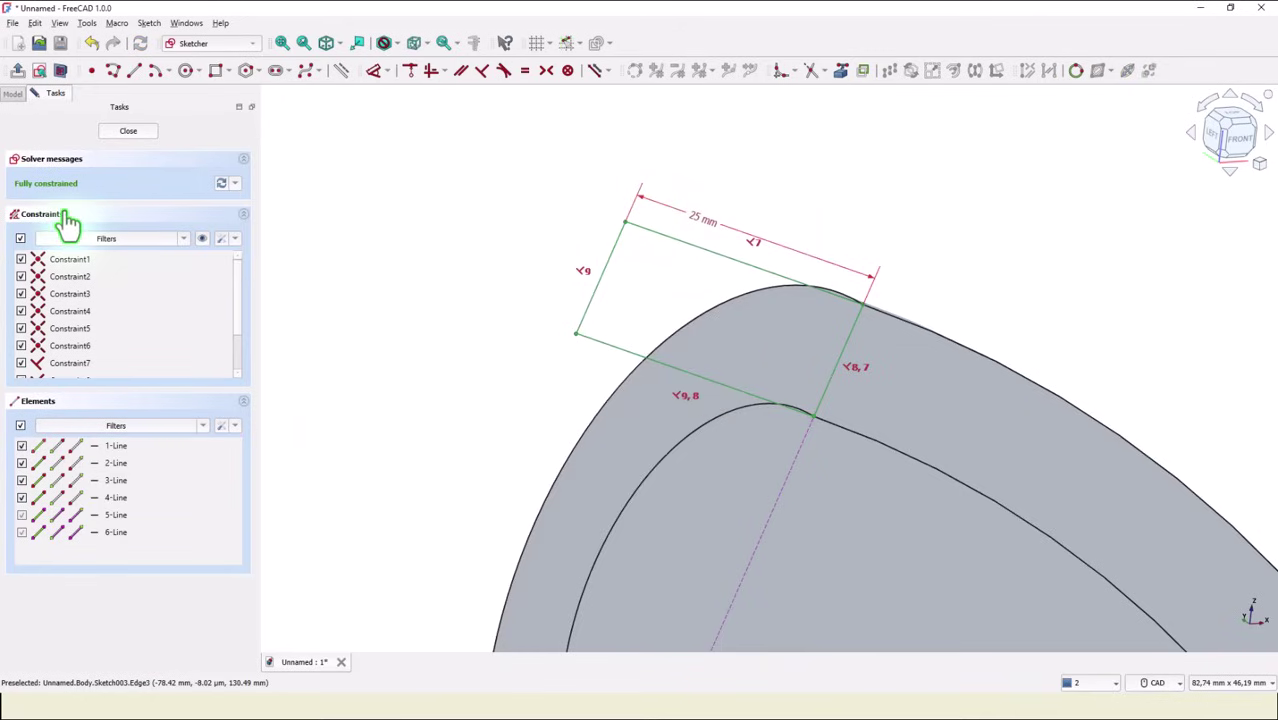
Close the sketch and revolve Sketch003 about the bend's edge to create Revolution002
{"action": "left_click", "coordinate": [140, 132]}
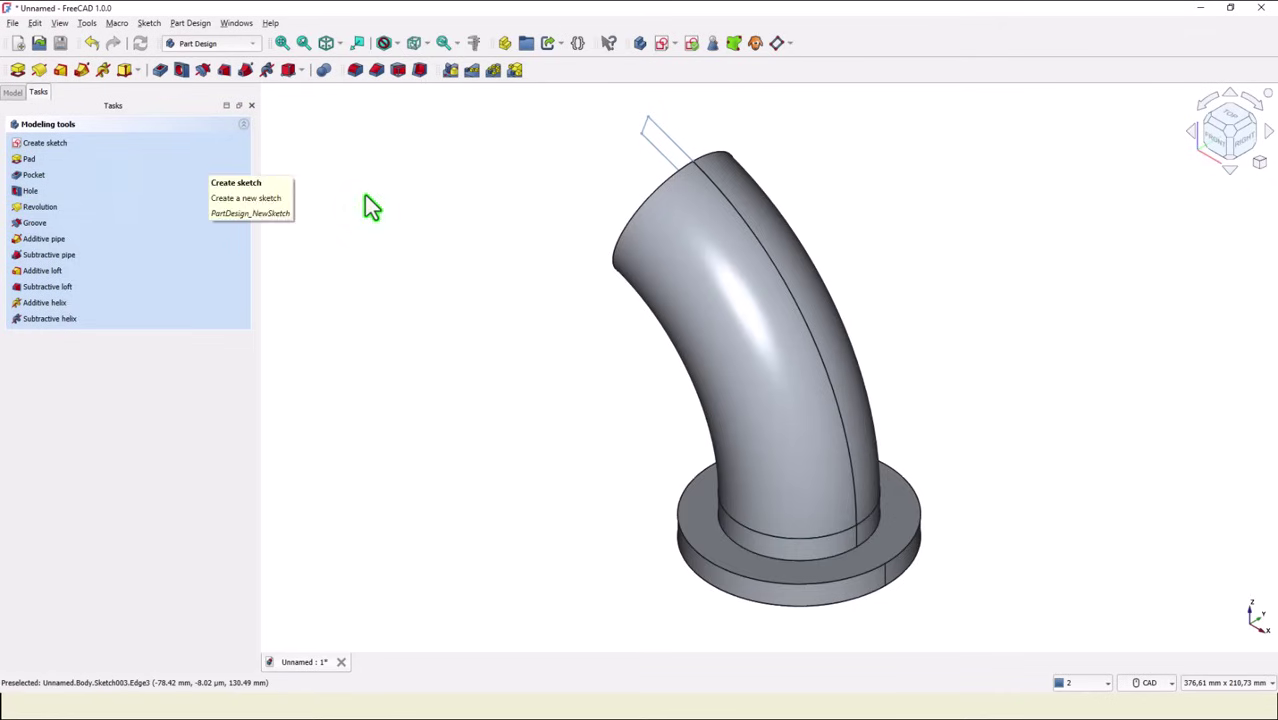
{"action": "left_click", "coordinate": [13, 92]}
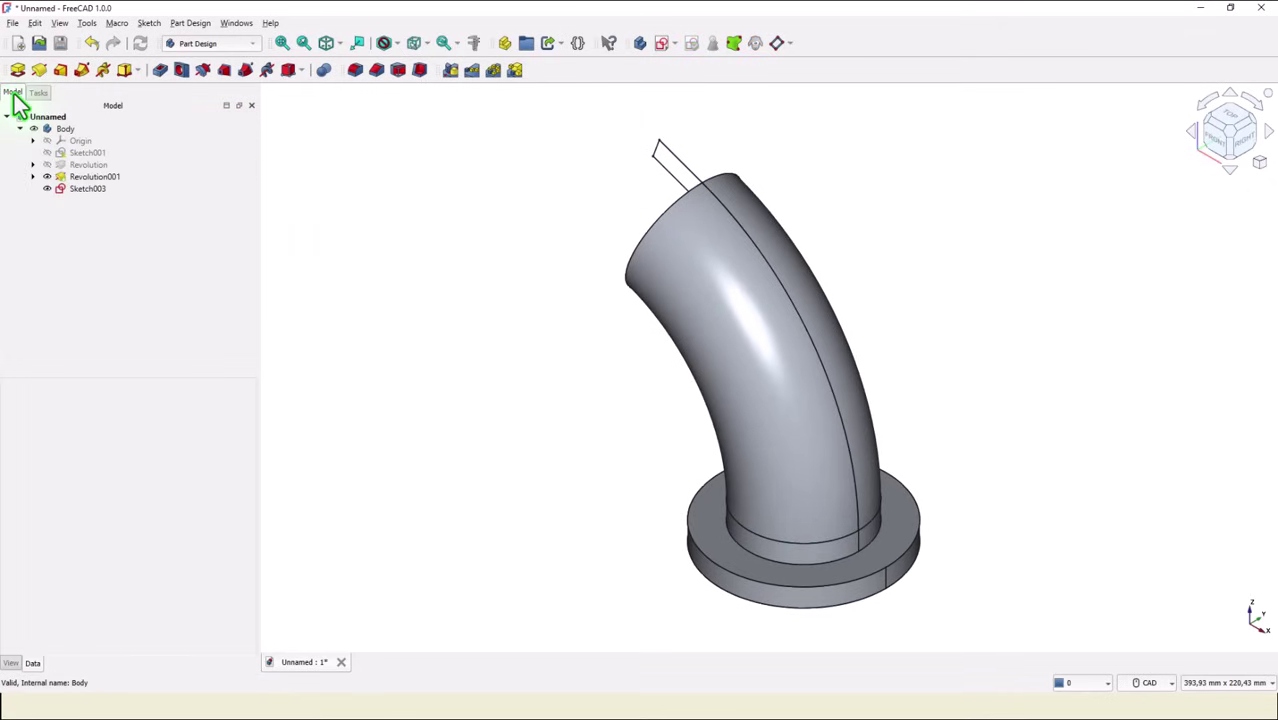
{"action": "left_click", "coordinate": [85, 188]}
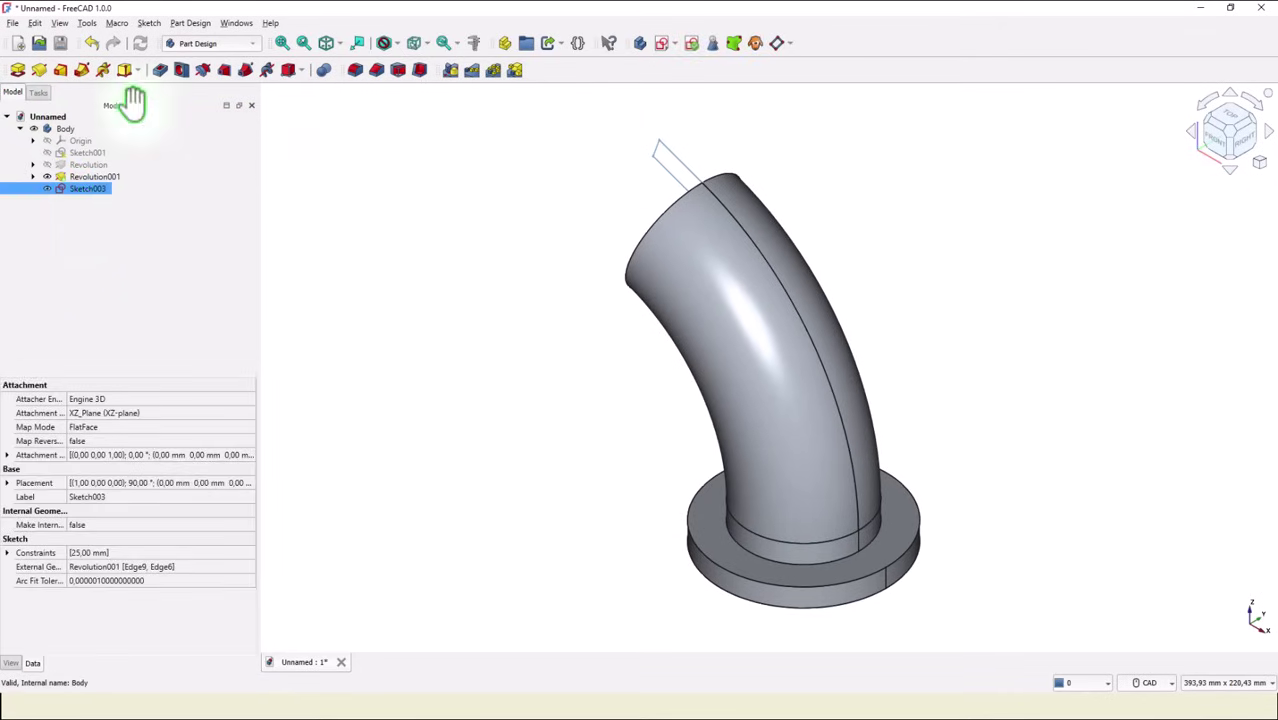
{"action": "left_click", "coordinate": [39, 70]}
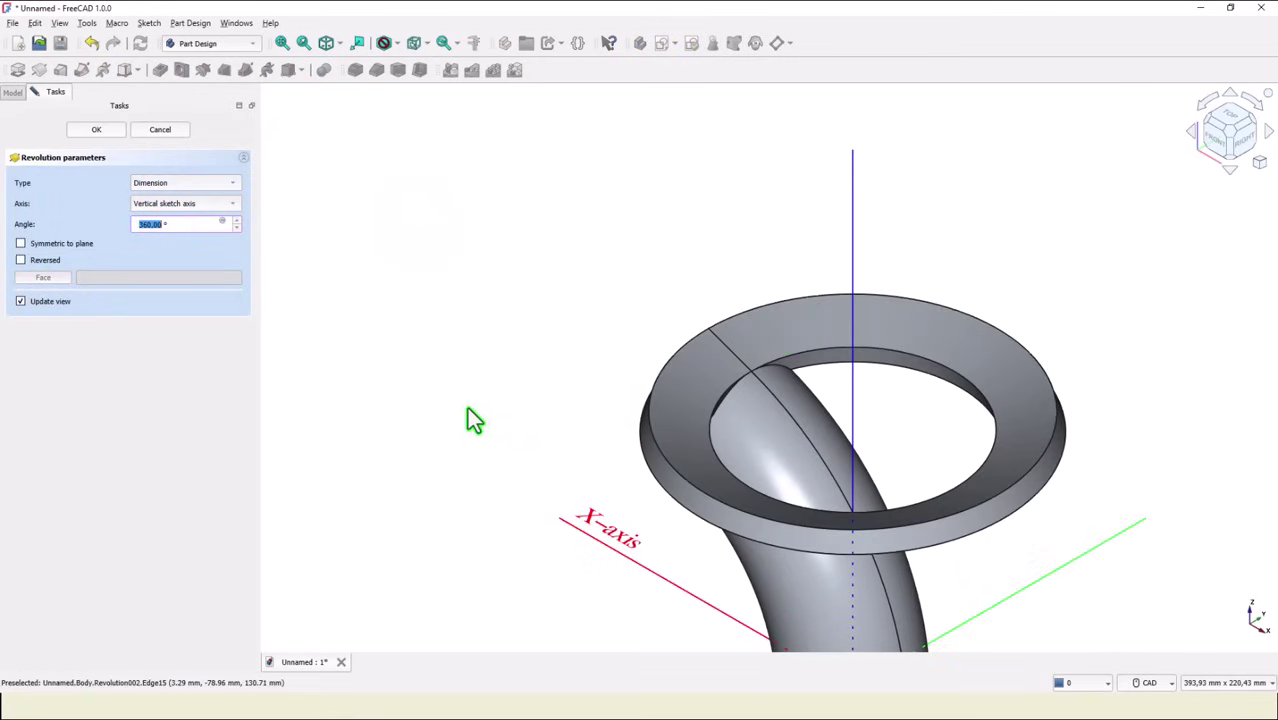
{"action": "left_click", "coordinate": [181, 200]}
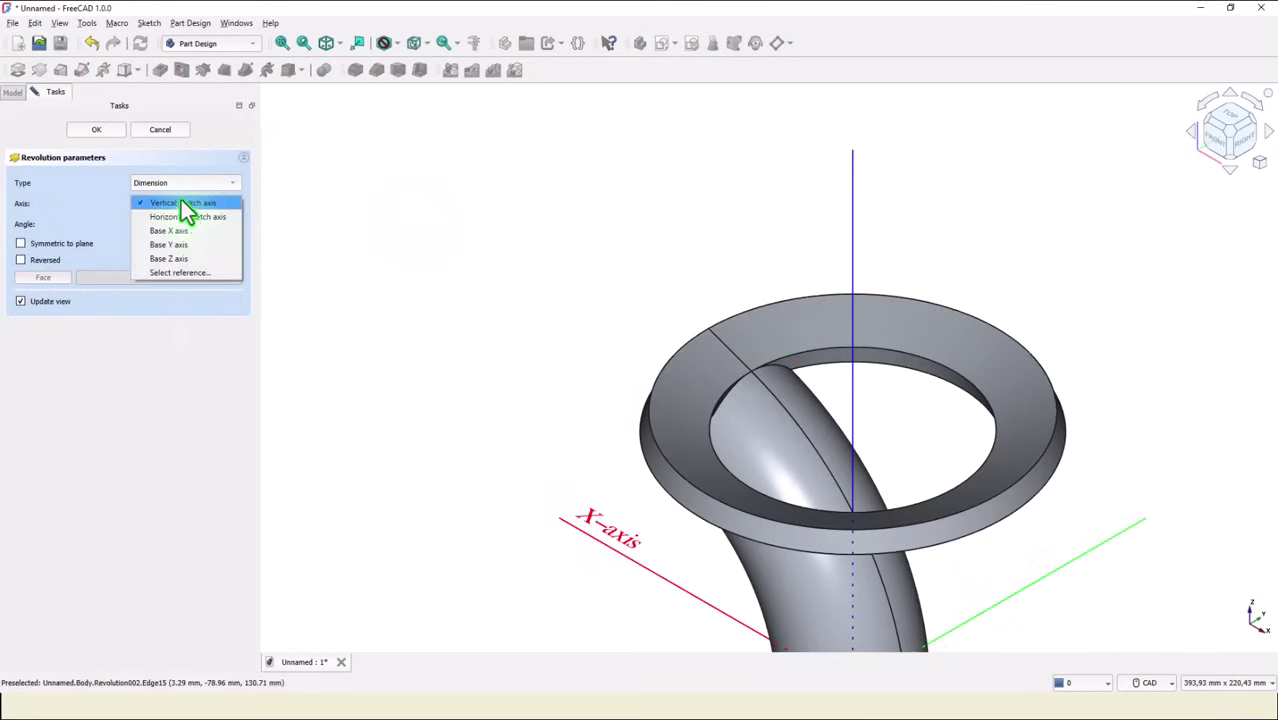
{"action": "left_click", "coordinate": [182, 276]}
{"action": "left_click", "coordinate": [701, 415]}
{"action": "left_click", "coordinate": [113, 129]}
{"action": "key", "text": "0"}
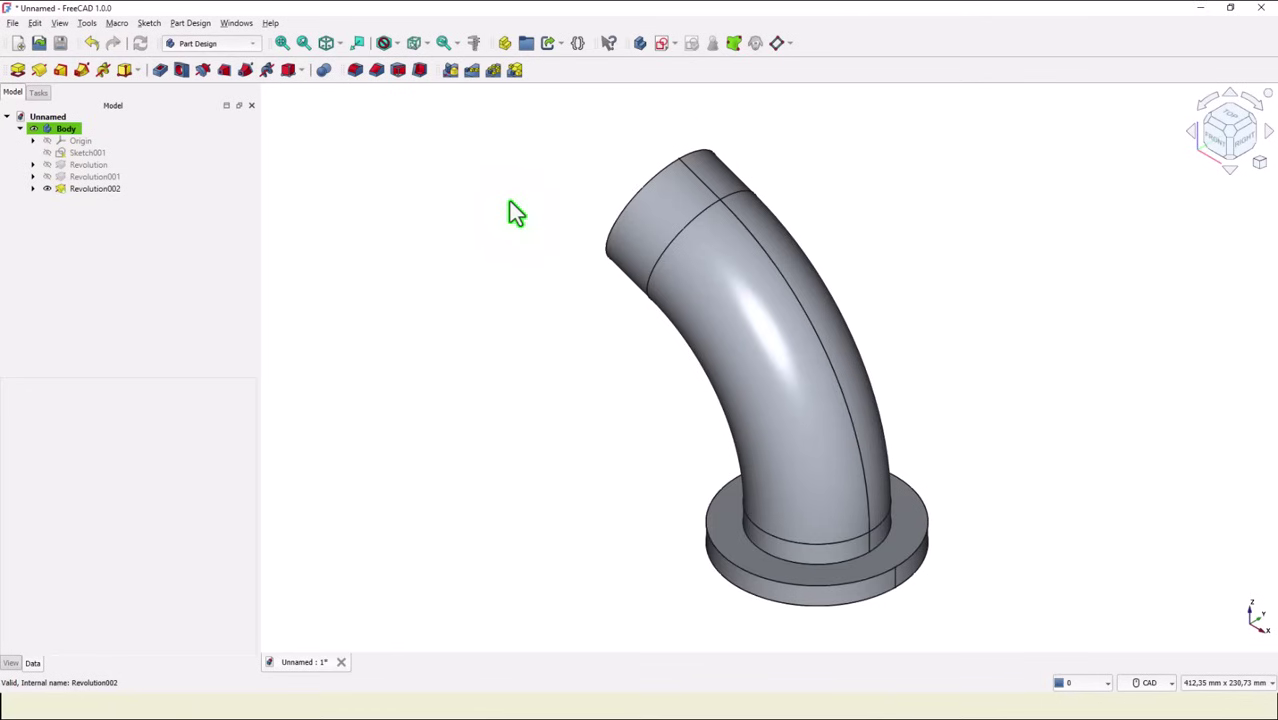
Orbit the view to face the elbow's open upper end ring face
{"action": "mouse_move", "coordinate": [509, 205]}
{"action": "middle_mouse_down"}
{"action": "mouse_move", "coordinate": [555, 248]}
{"action": "mouse_move", "coordinate": [680, 287]}
{"action": "mouse_move", "coordinate": [651, 362]}
{"action": "mouse_move", "coordinate": [655, 343]}
{"action": "middle_mouse_up"}
On the elbow's end face, sketch an 80 × 80 mm rounded rectangle with 8 mm corners
{"action": "left_click", "coordinate": [659, 351]}
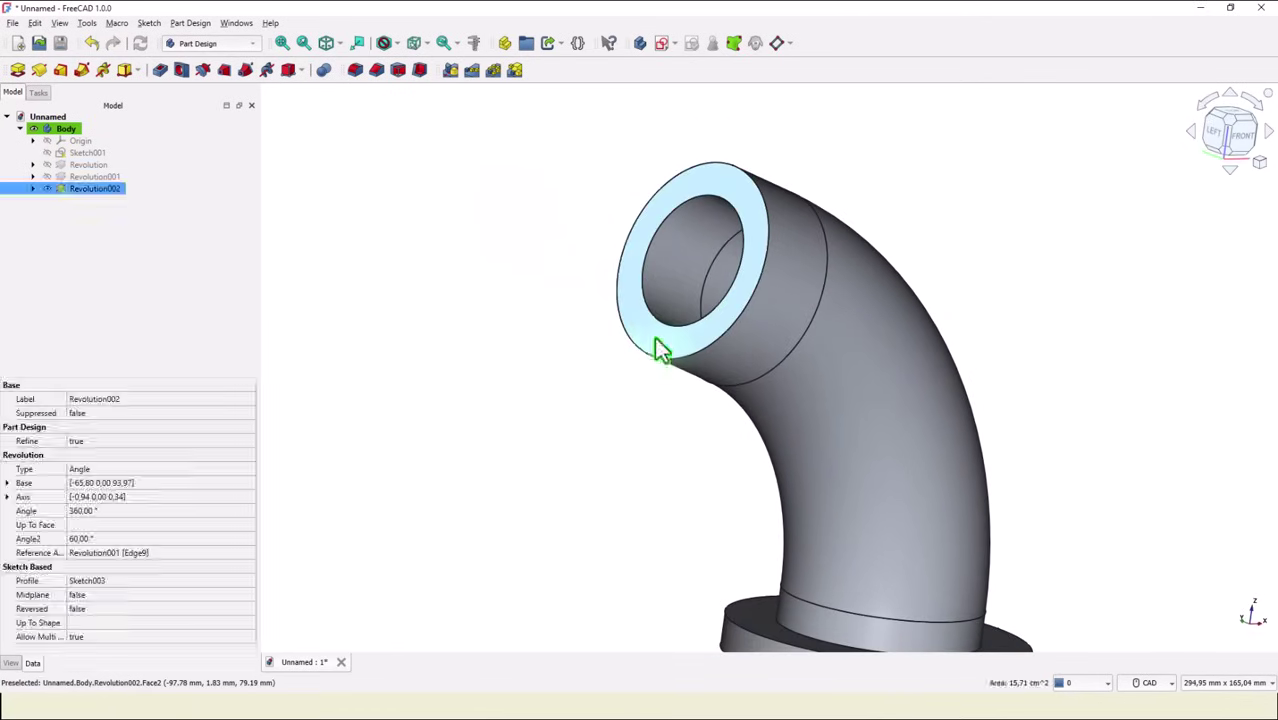
{"action": "left_click", "coordinate": [664, 43]}
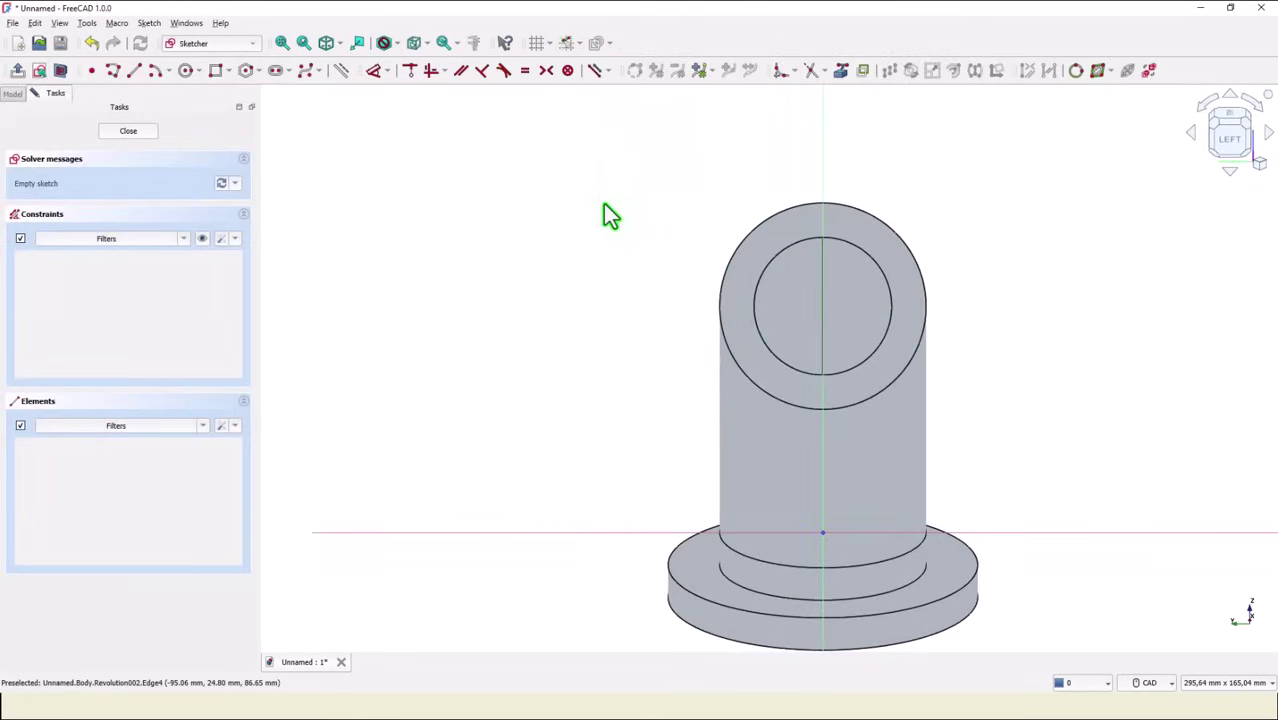
{"action": "left_click", "coordinate": [228, 71]}
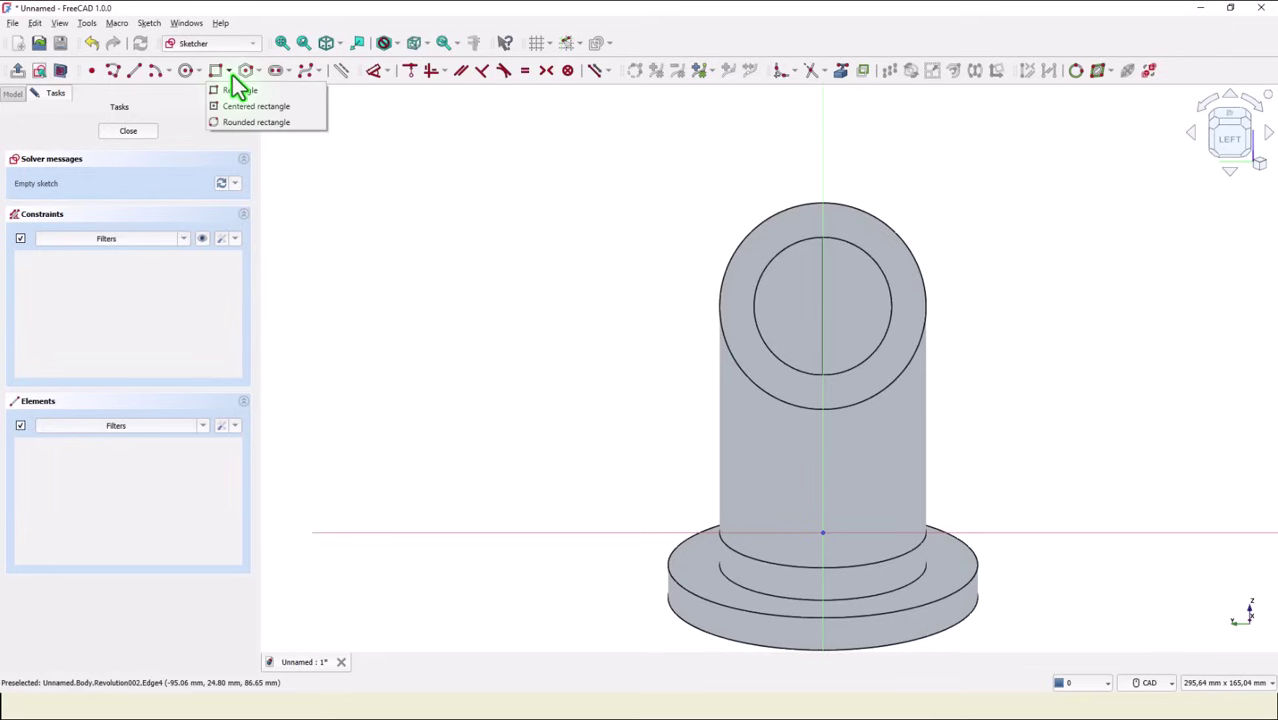
{"action": "left_click", "coordinate": [255, 123]}
{"action": "left_click", "coordinate": [683, 178]}
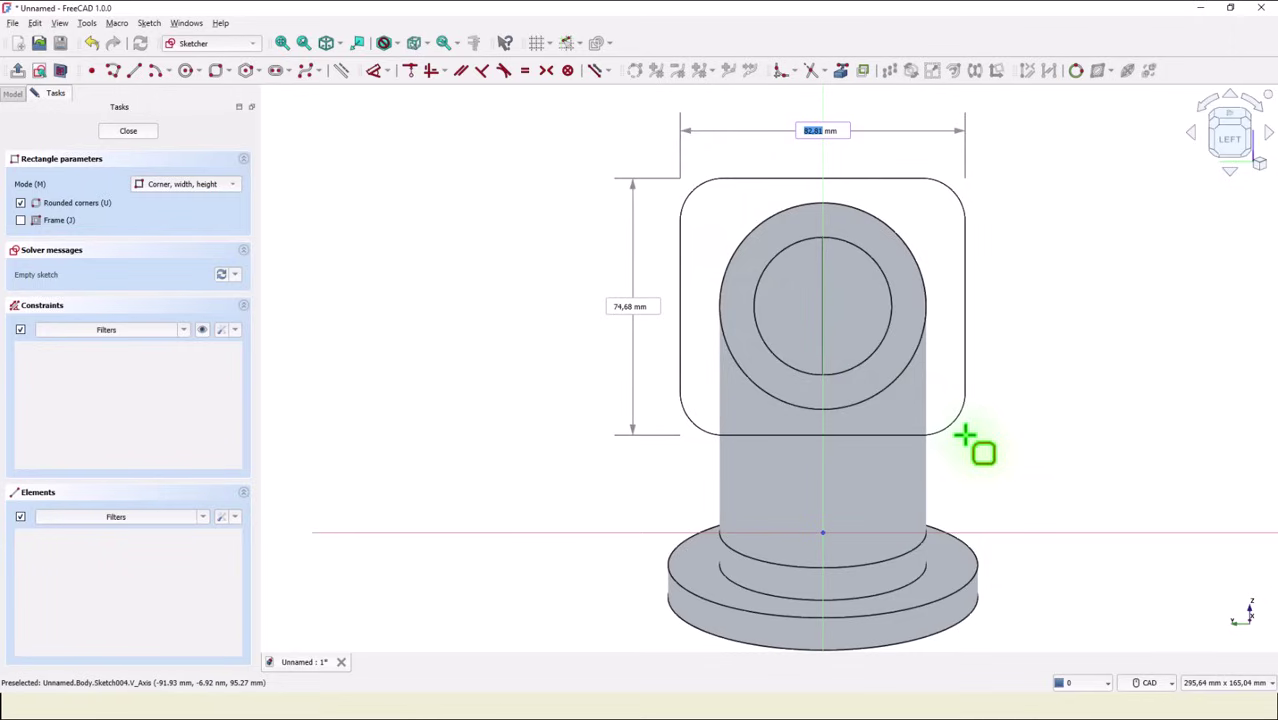
{"action": "key", "text": "Return"}
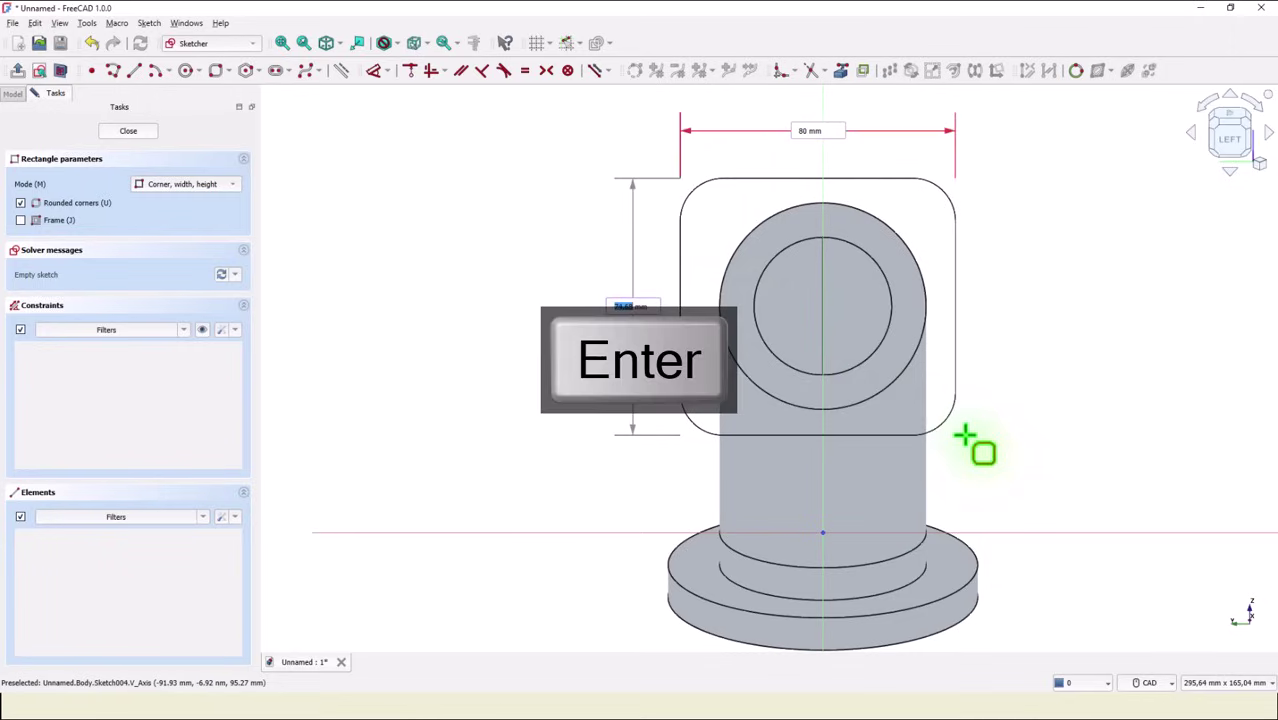
{"action": "type", "text": "80"}
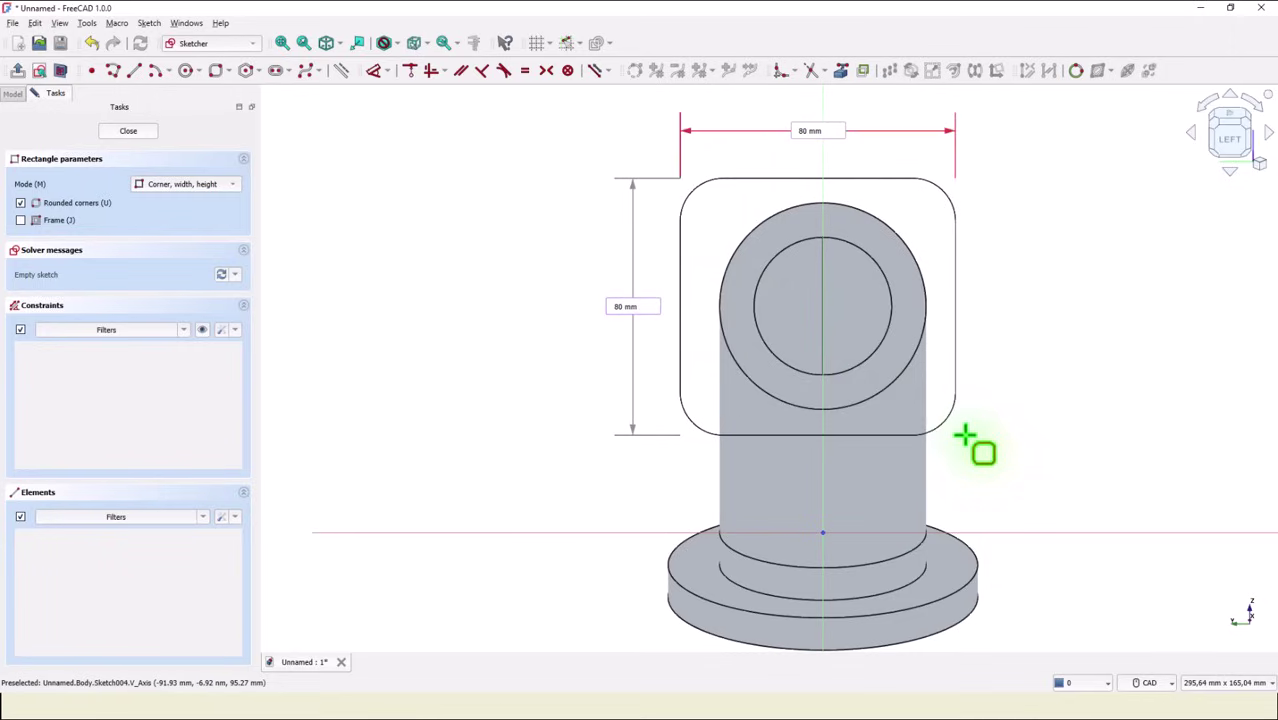
{"action": "key", "text": "Return"}
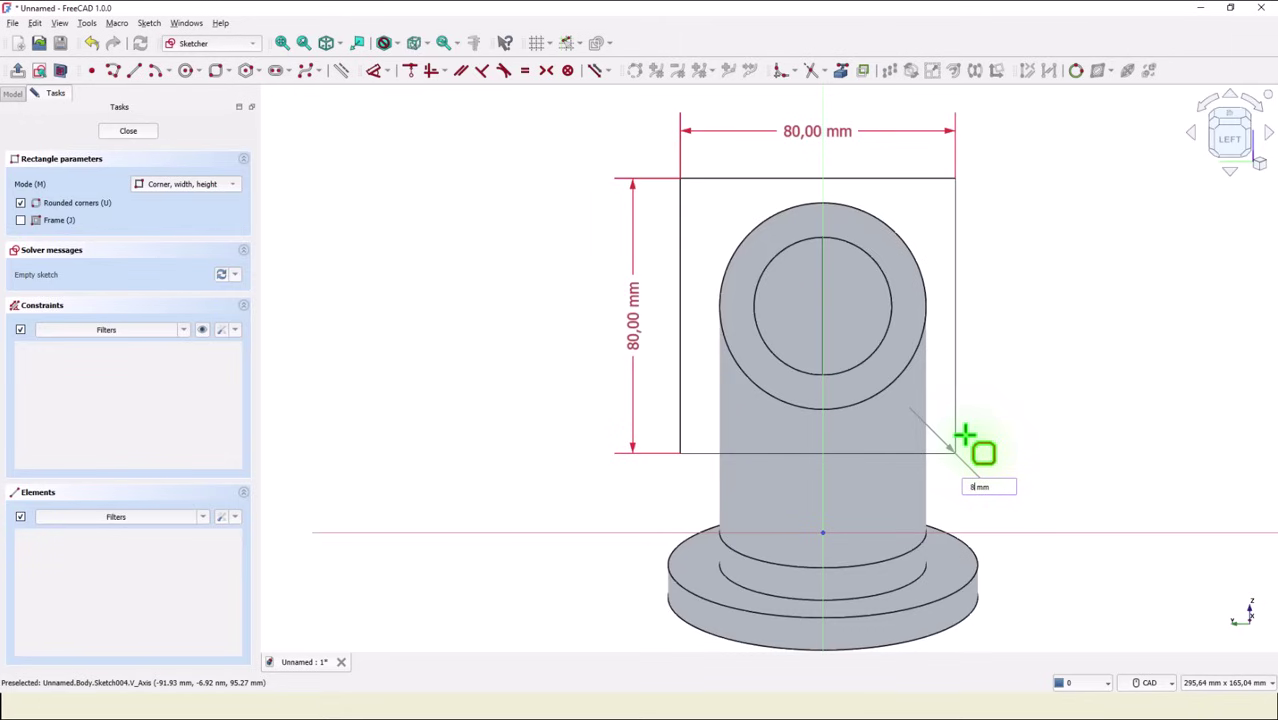
{"action": "key", "text": "Return"}
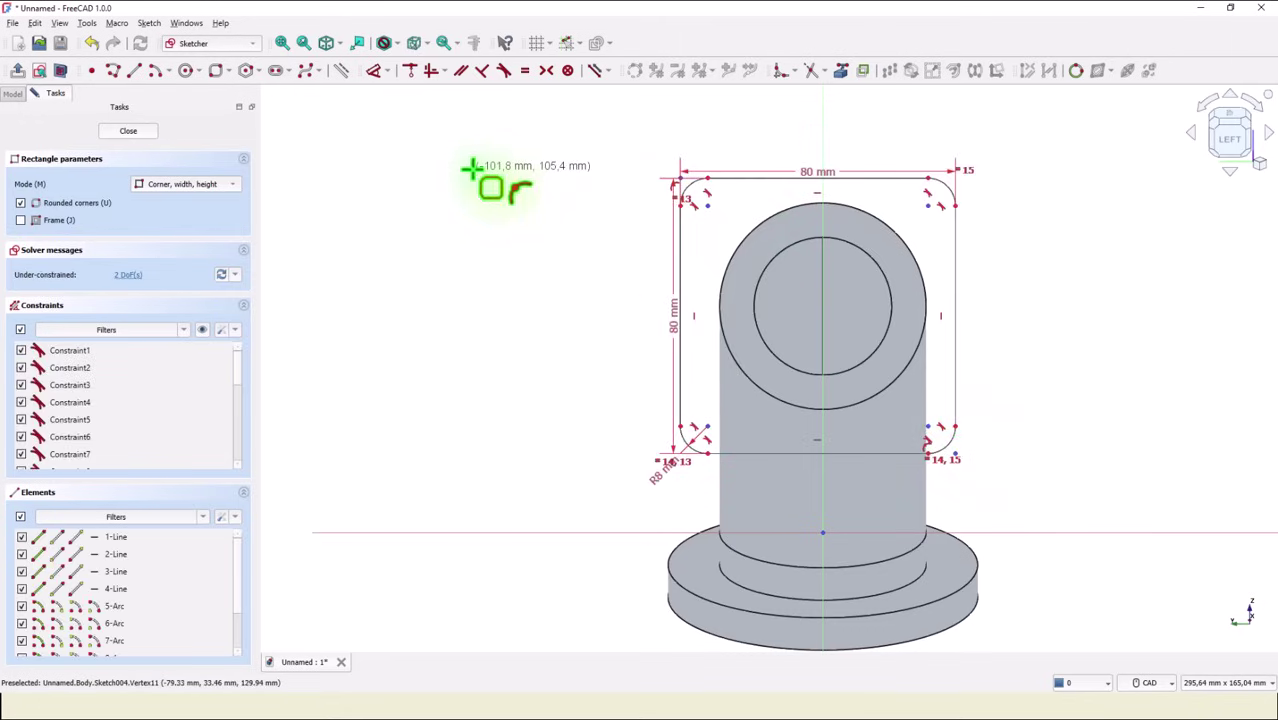
Make the two top corners symmetric about the vertical axis
{"action": "left_click", "coordinate": [546, 72]}
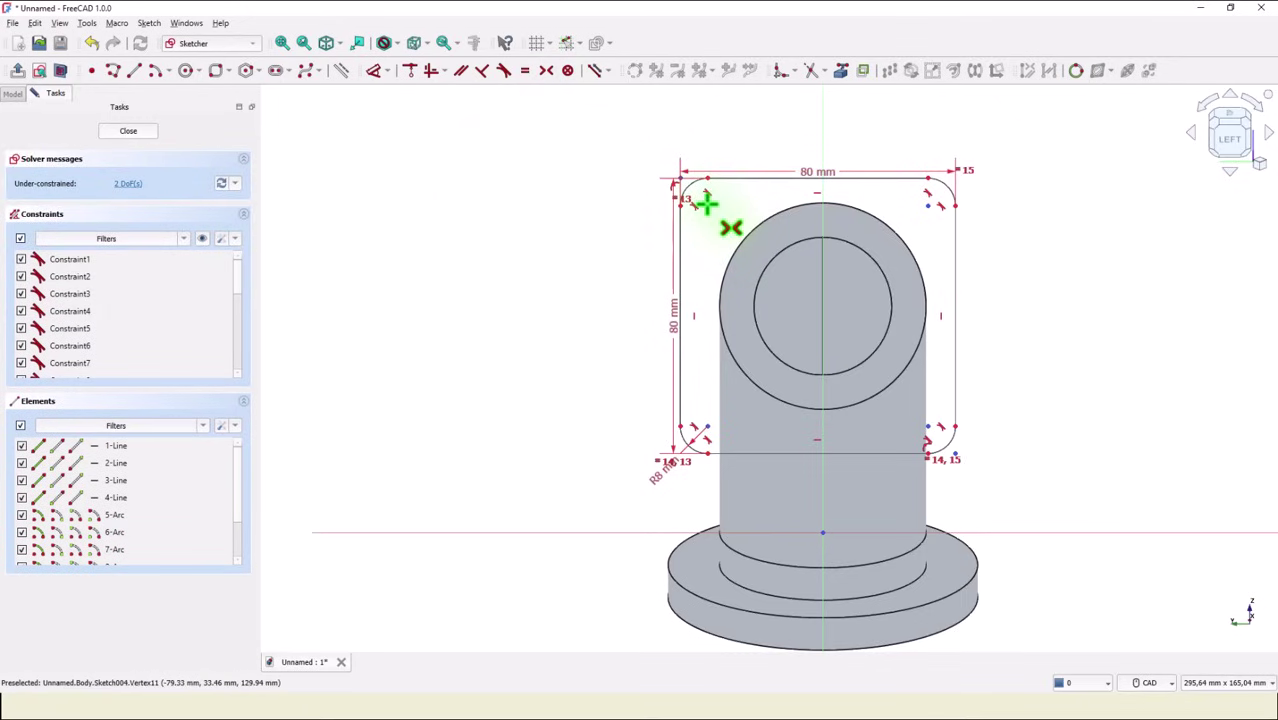
{"action": "left_click", "coordinate": [706, 204]}
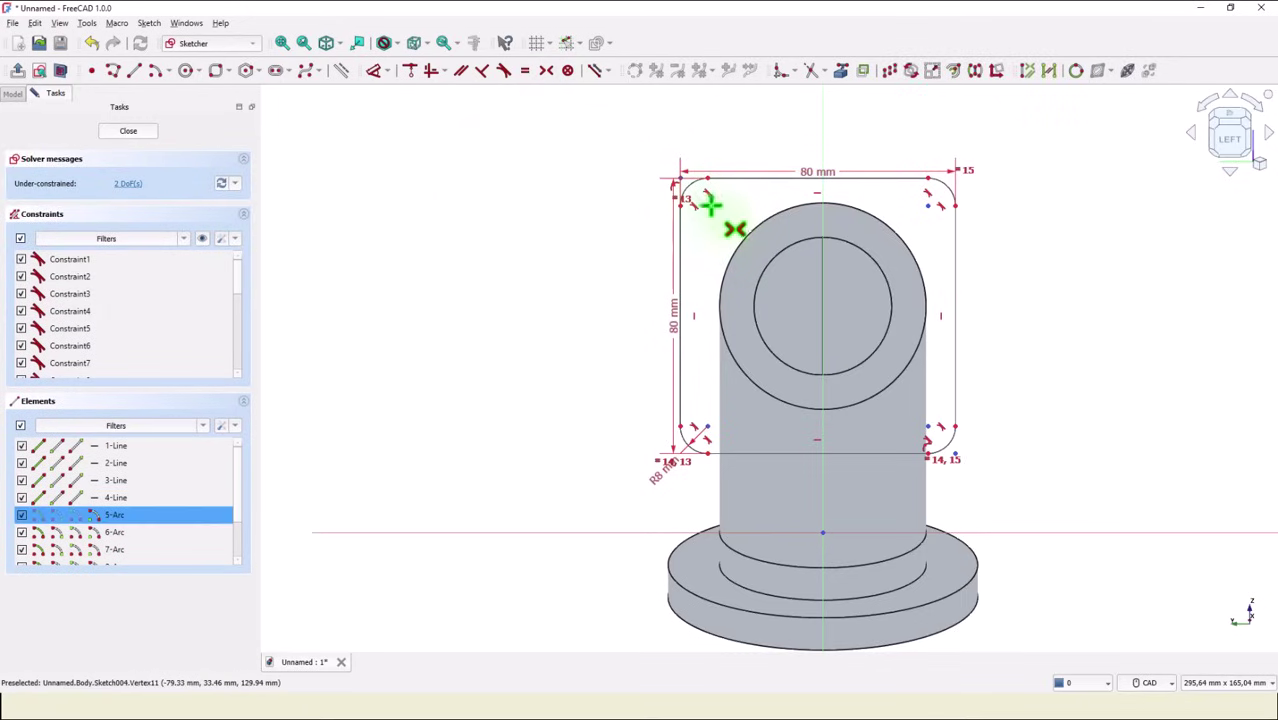
{"action": "left_click", "coordinate": [928, 207]}
{"action": "left_click", "coordinate": [821, 313]}
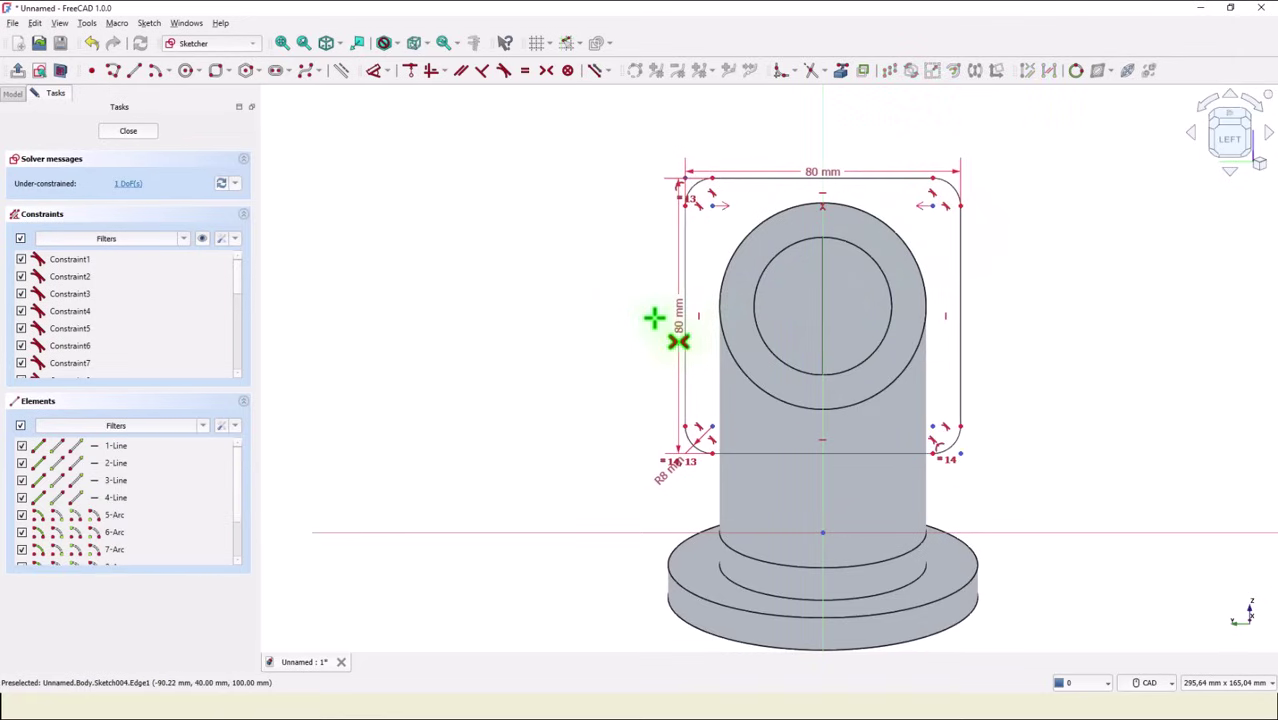
Reference the pipe's outer edge, set the top edge 40 mm from its centre, and close
{"action": "left_click", "coordinate": [842, 71]}
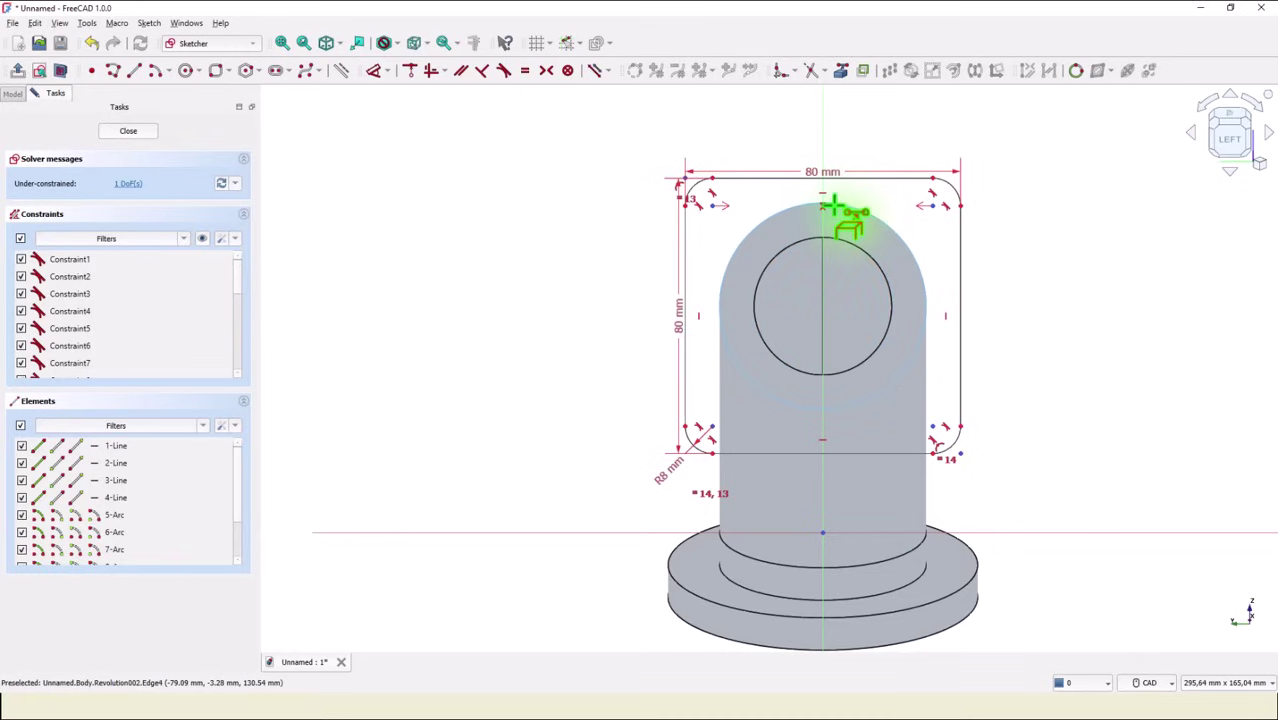
{"action": "left_click", "coordinate": [751, 226]}
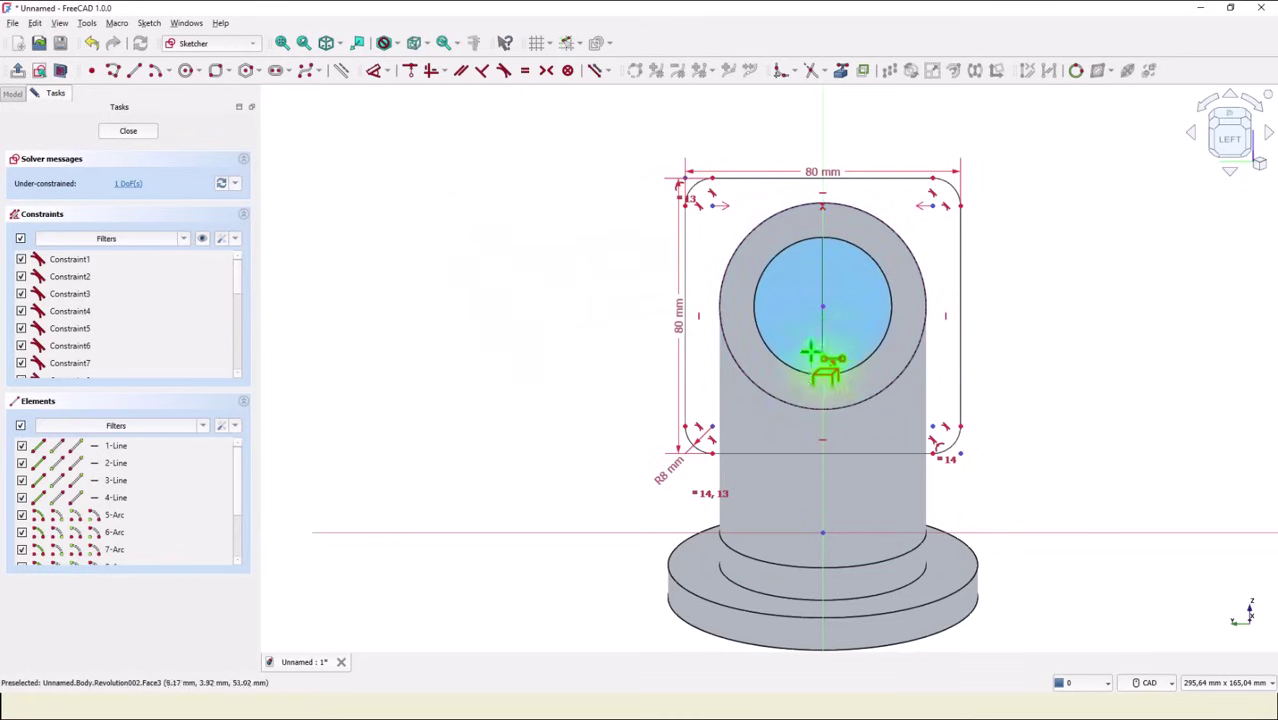
{"action": "left_click", "coordinate": [376, 72]}
{"action": "left_click", "coordinate": [776, 181]}
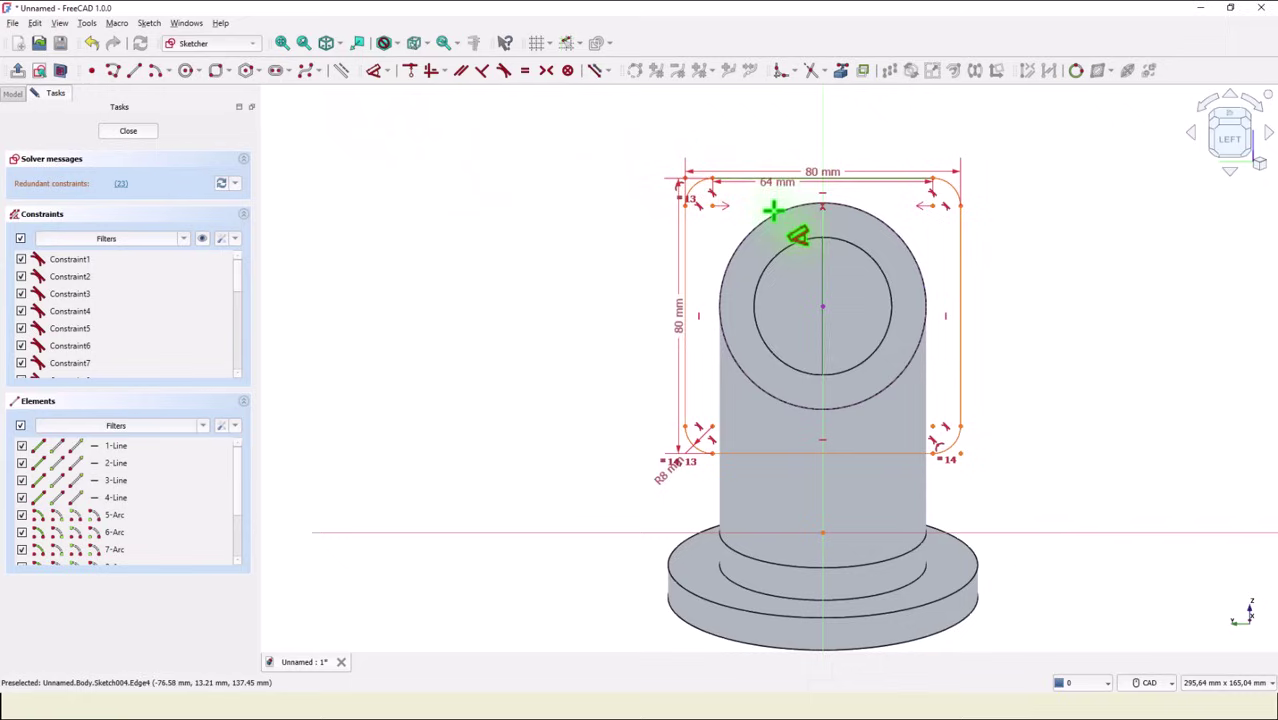
{"action": "left_click", "coordinate": [821, 306]}
{"action": "left_click", "coordinate": [572, 255]}
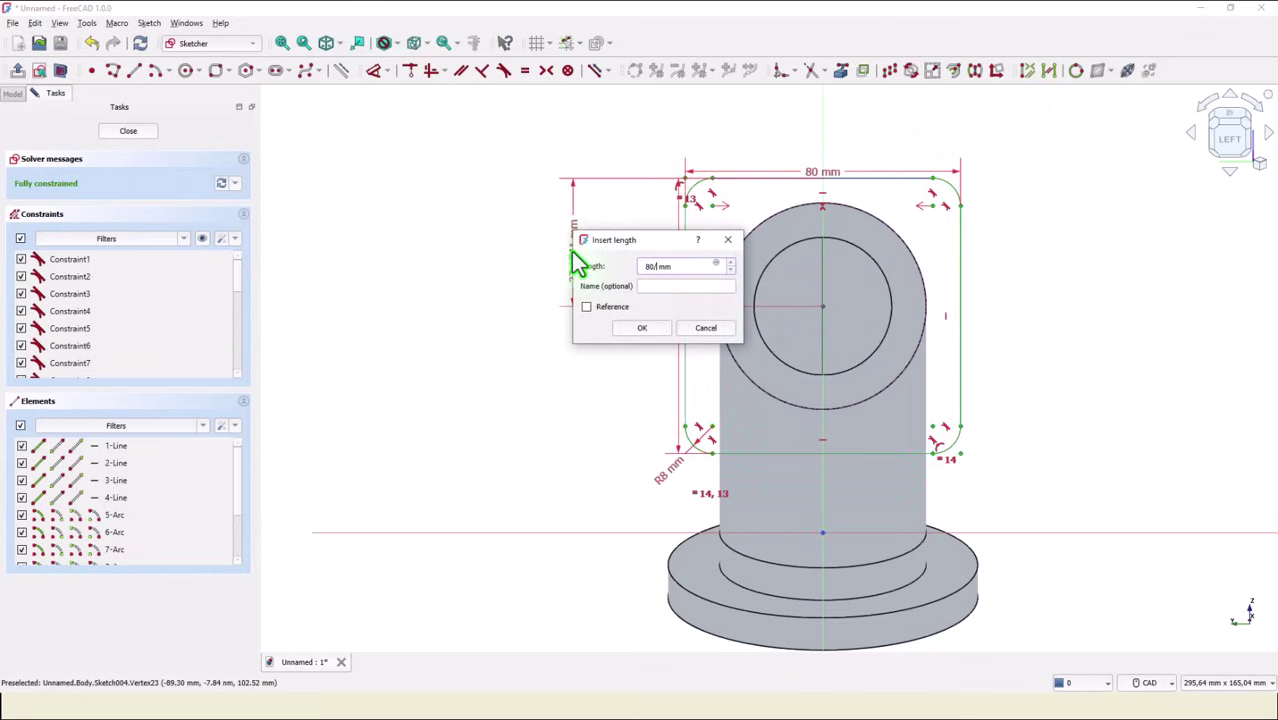
{"action": "type", "text": "80"}
{"action": "key", "text": "Return"}
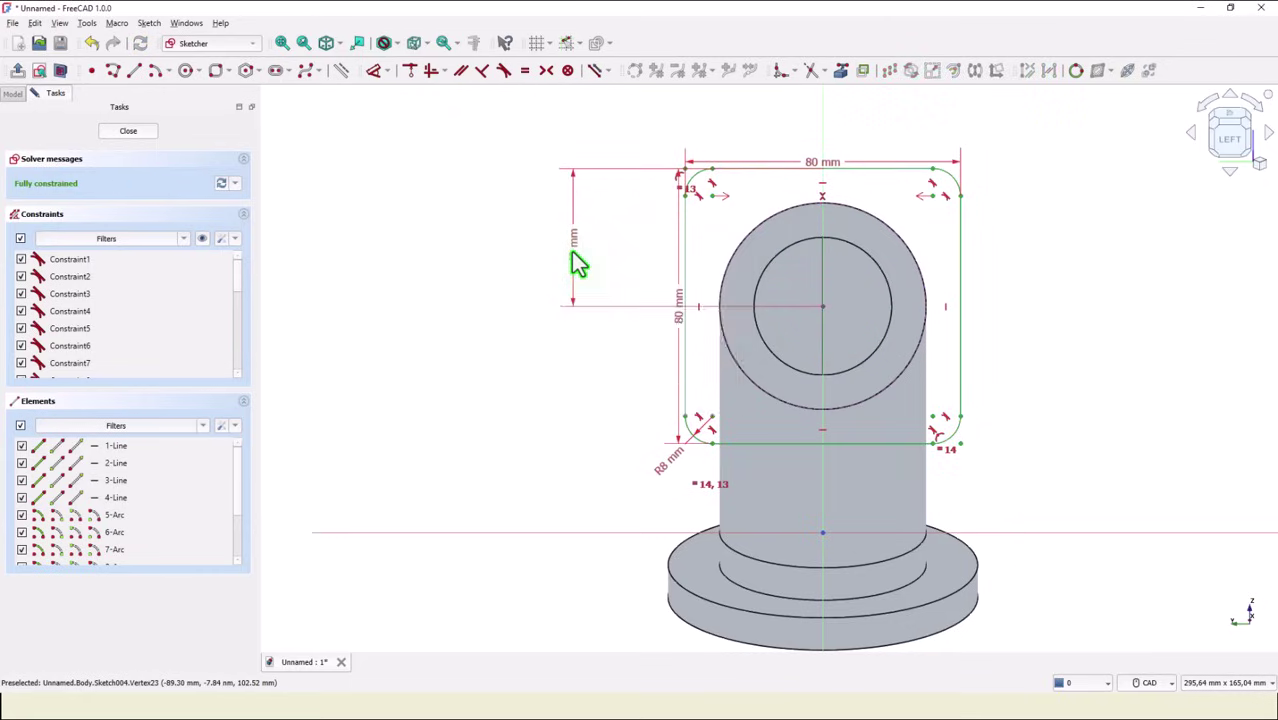
{"action": "left_click", "coordinate": [127, 136]}
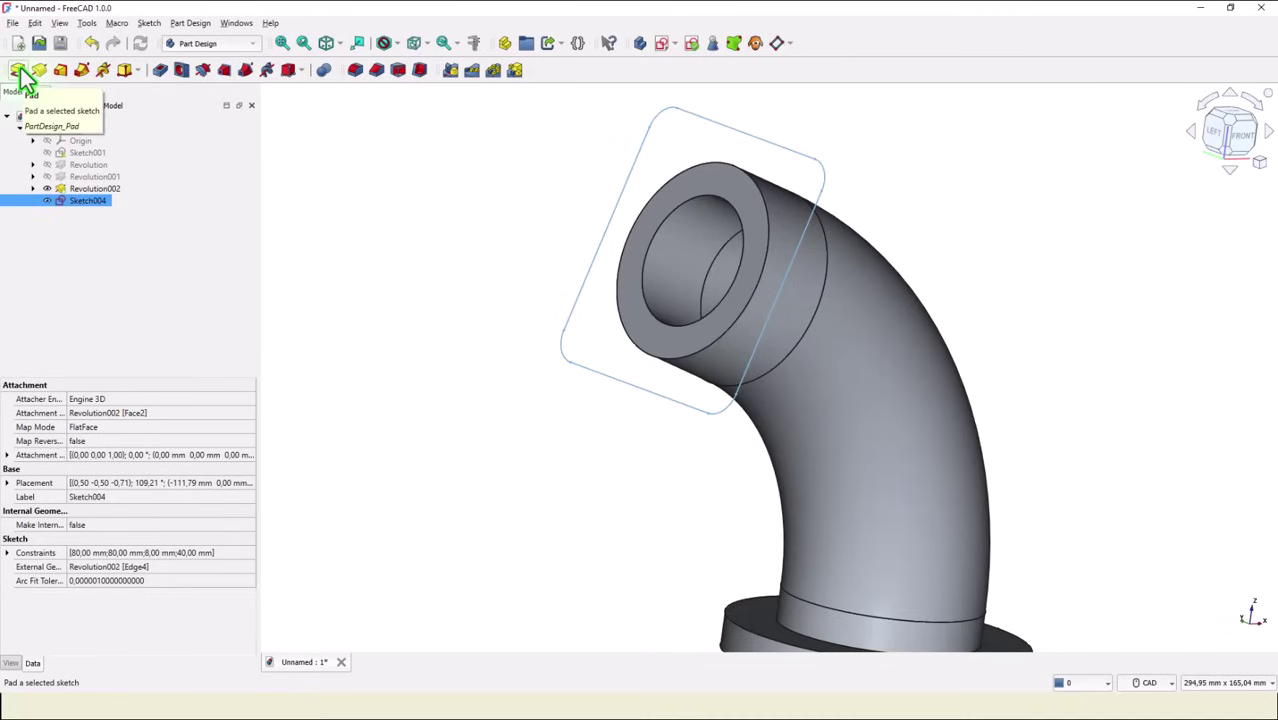
Reopen Sketch004 and add a Ø40 mm circle on the pipe's inner bore edge
{"action": "left_click", "coordinate": [445, 247]}
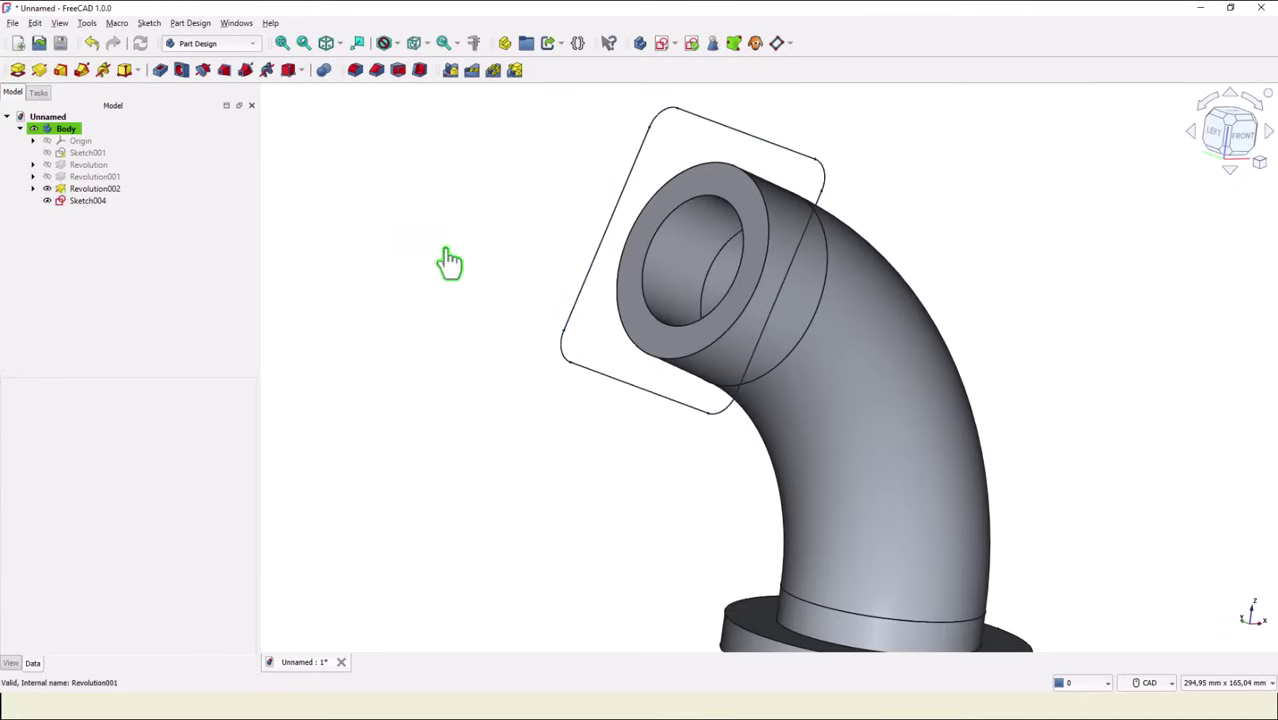
{"action": "double_click", "coordinate": [61, 199]}
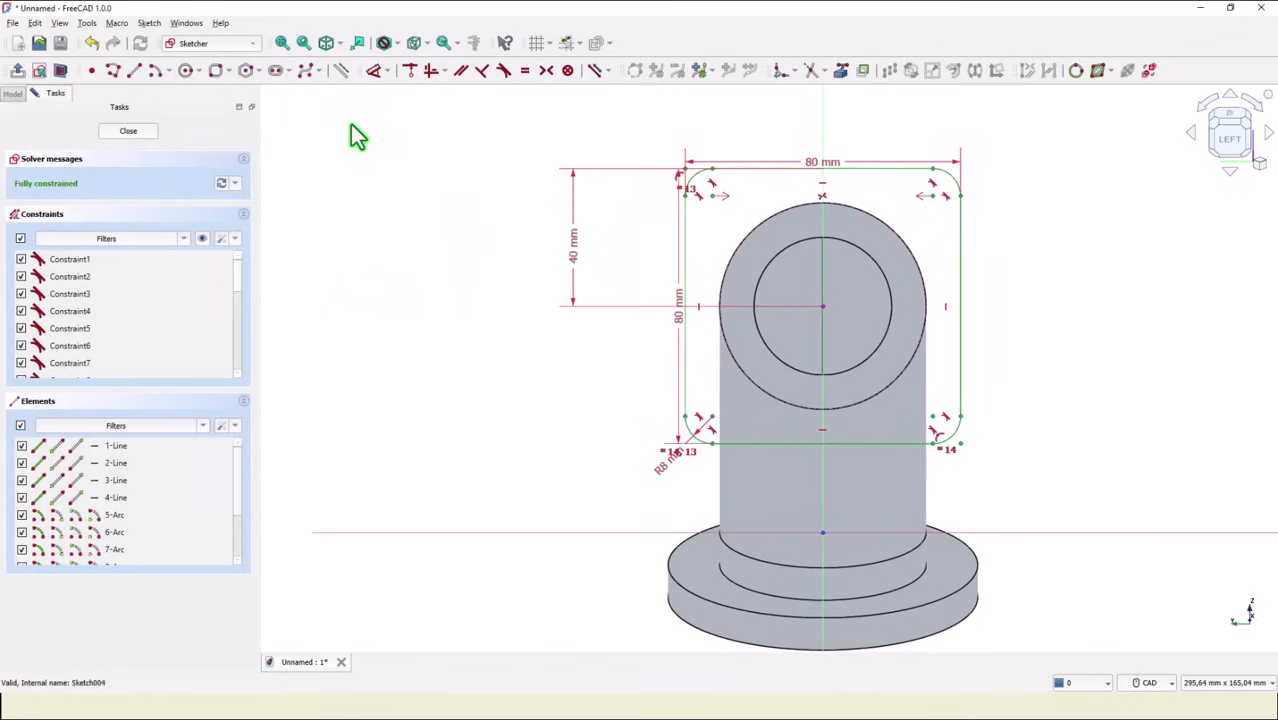
{"action": "left_click", "coordinate": [840, 70]}
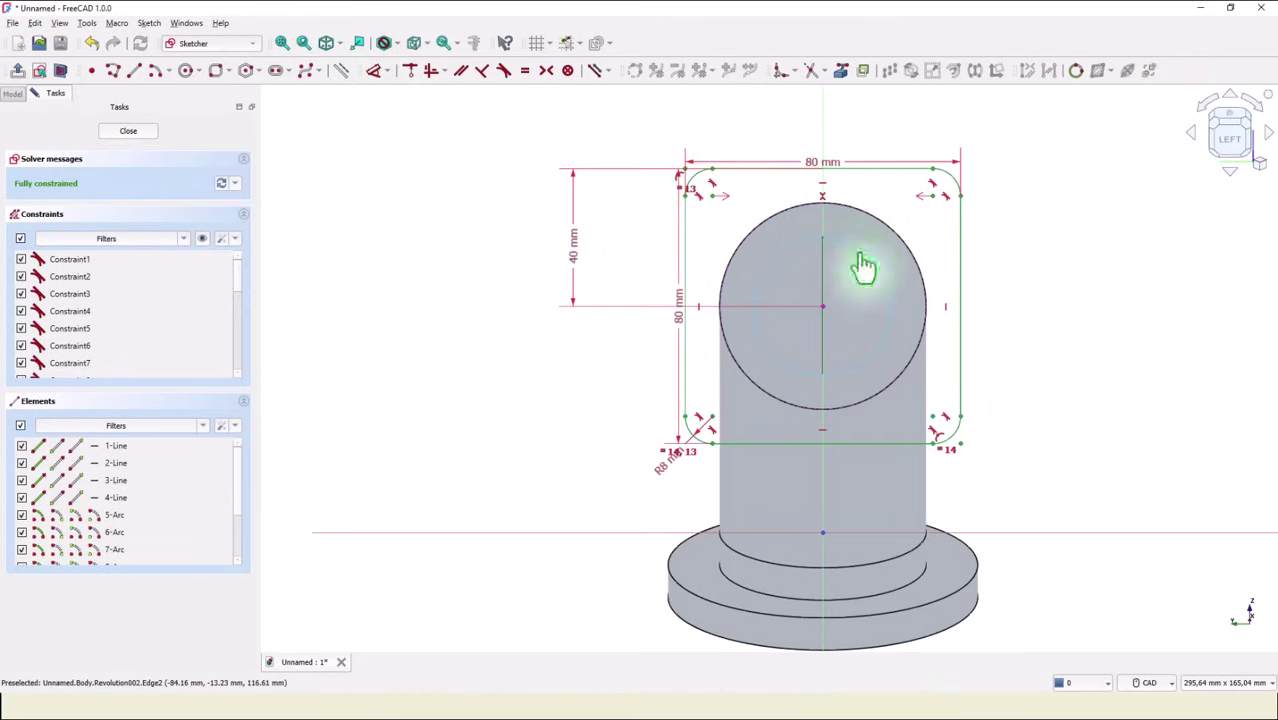
{"action": "left_click", "coordinate": [186, 71]}
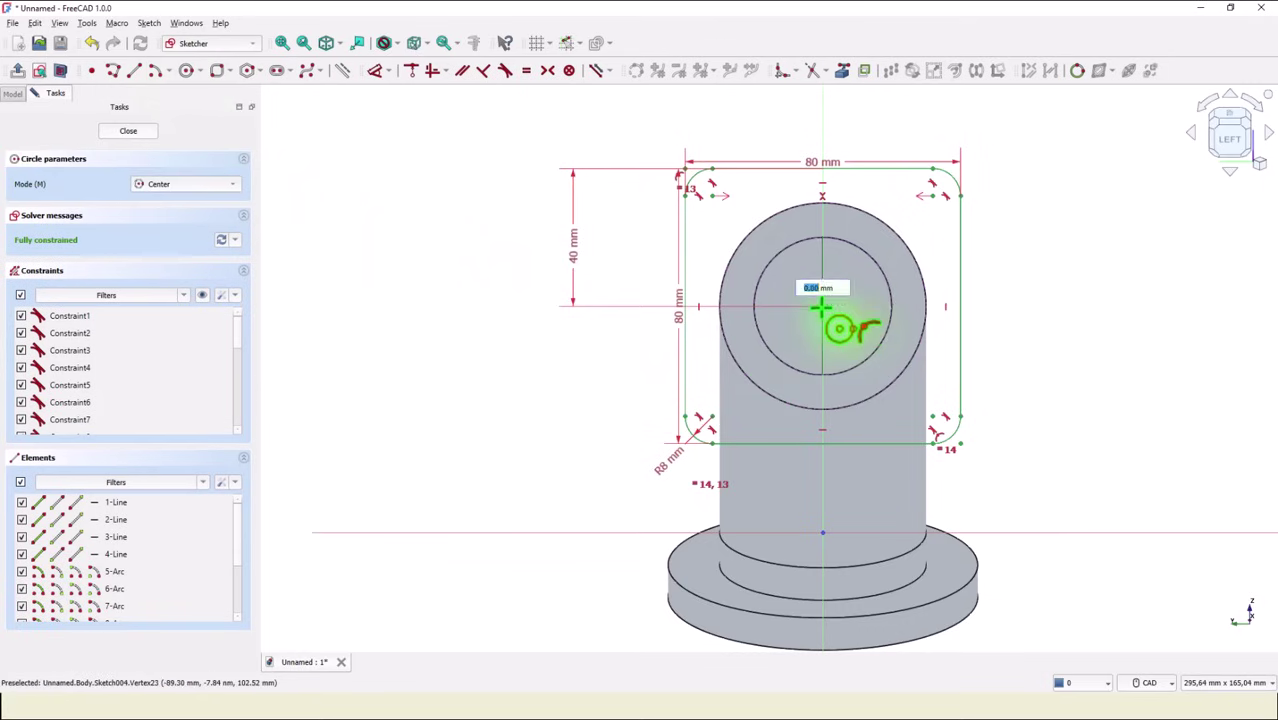
{"action": "left_click", "coordinate": [877, 281]}
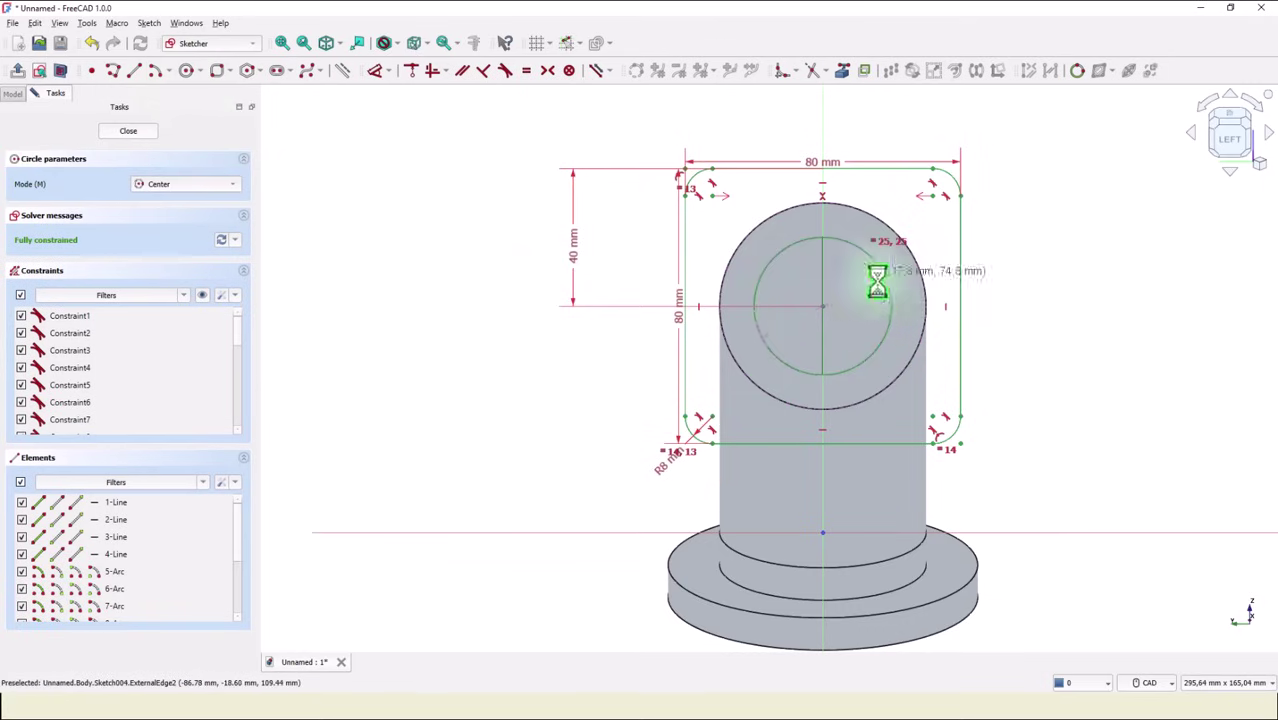
{"action": "left_click", "coordinate": [129, 132]}
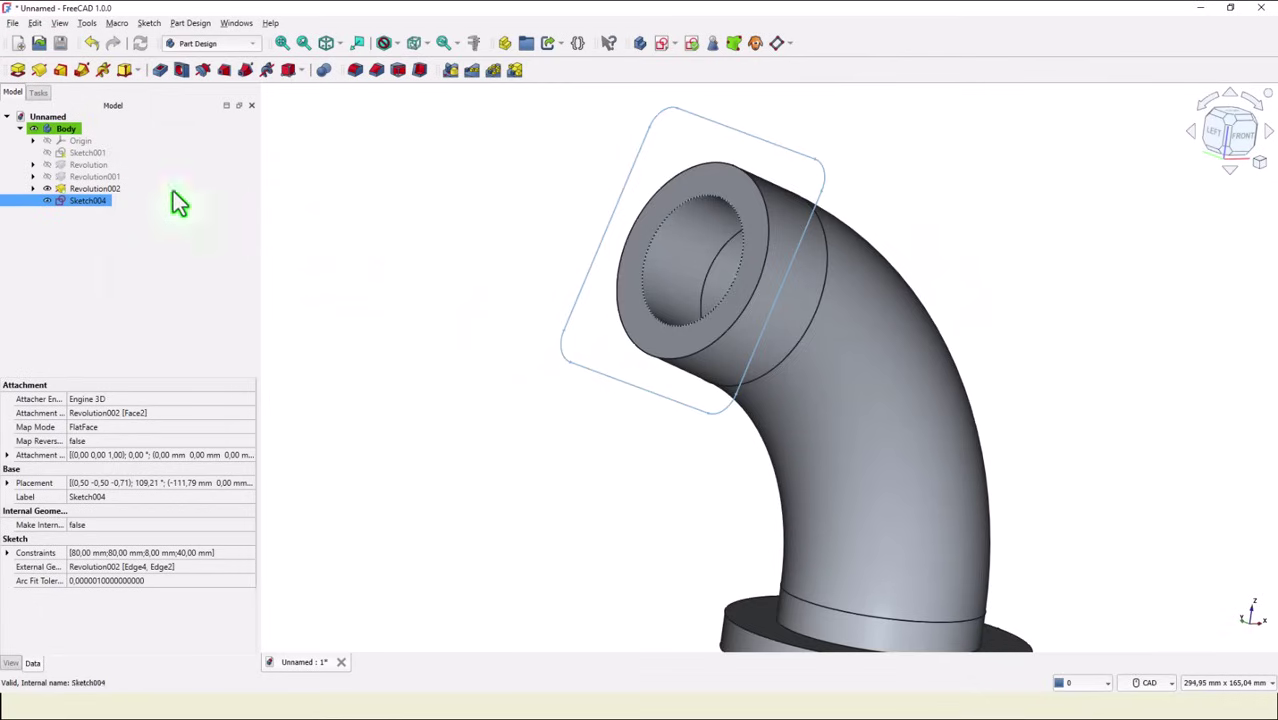
Pad Sketch004 reversed toward the pipe as the square flange, then show the whole model isometrically
{"action": "left_click", "coordinate": [17, 70]}
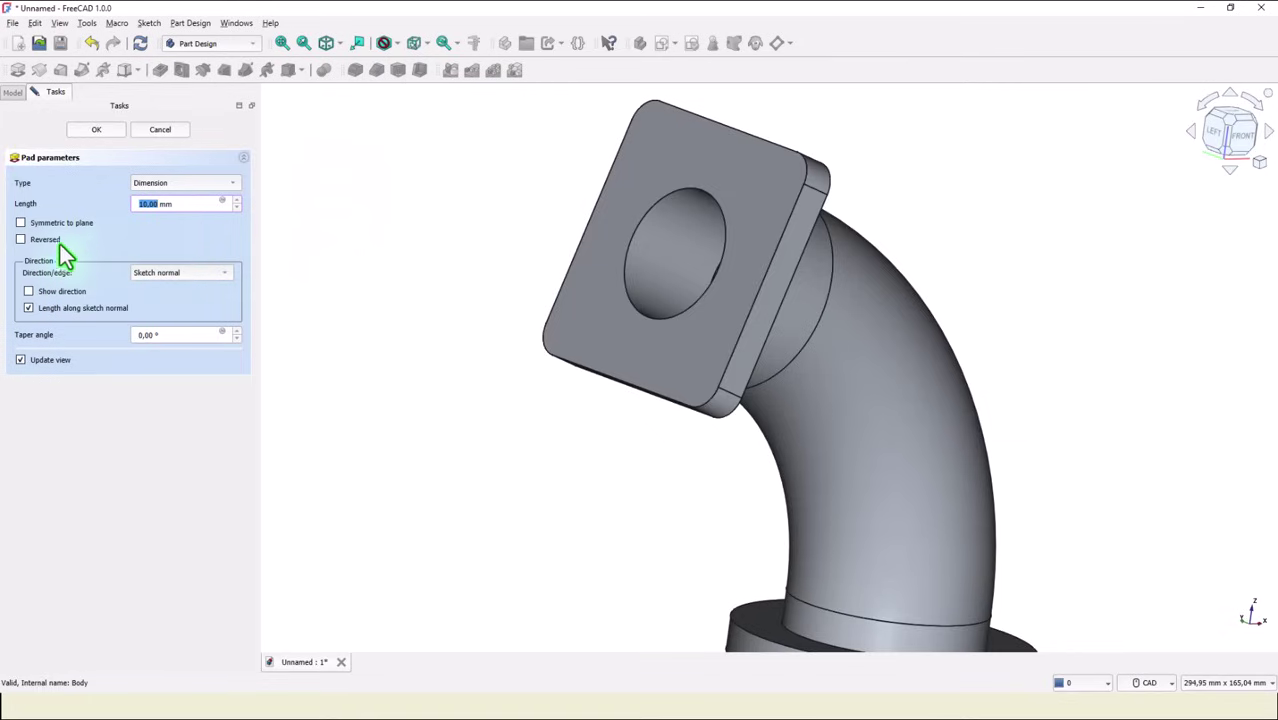
{"action": "left_click", "coordinate": [40, 241]}
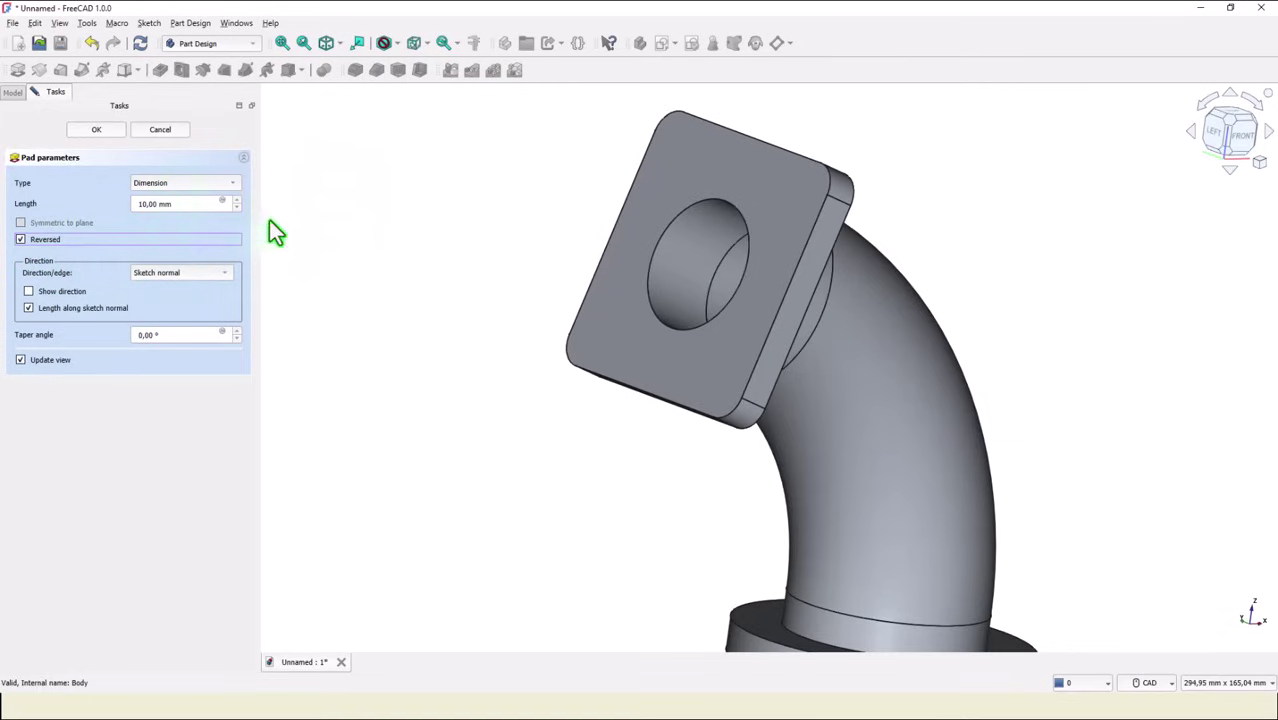
{"action": "left_click", "coordinate": [95, 131]}
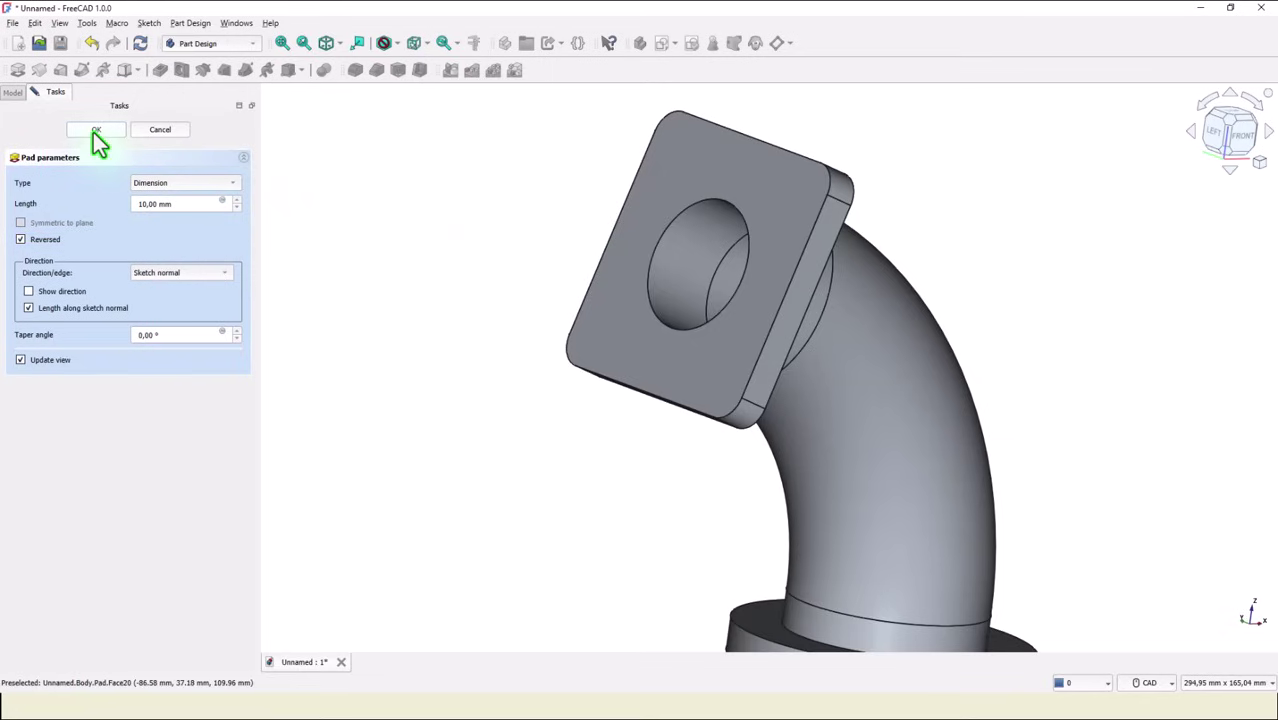
{"action": "left_click", "coordinate": [282, 44]}
{"action": "left_click", "coordinate": [326, 44]}
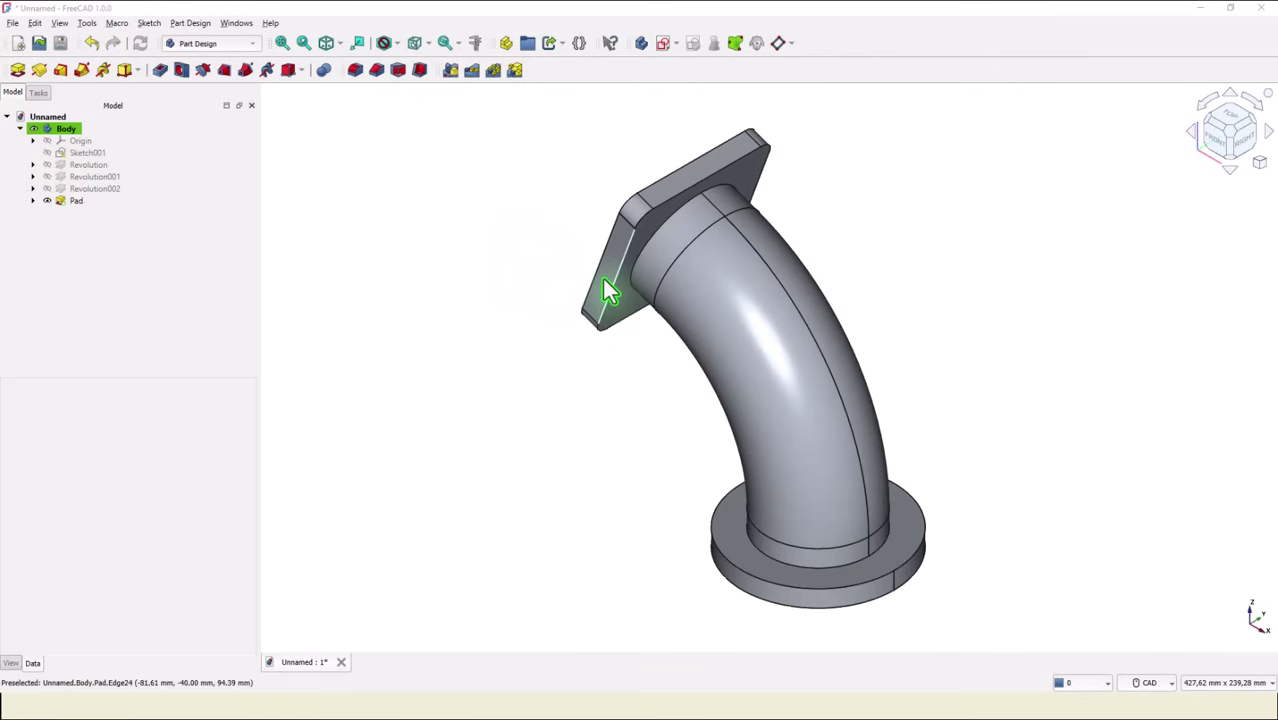
Start a sketch on the square flange's side face, referencing the flange edge
{"action": "left_click", "coordinate": [600, 275]}
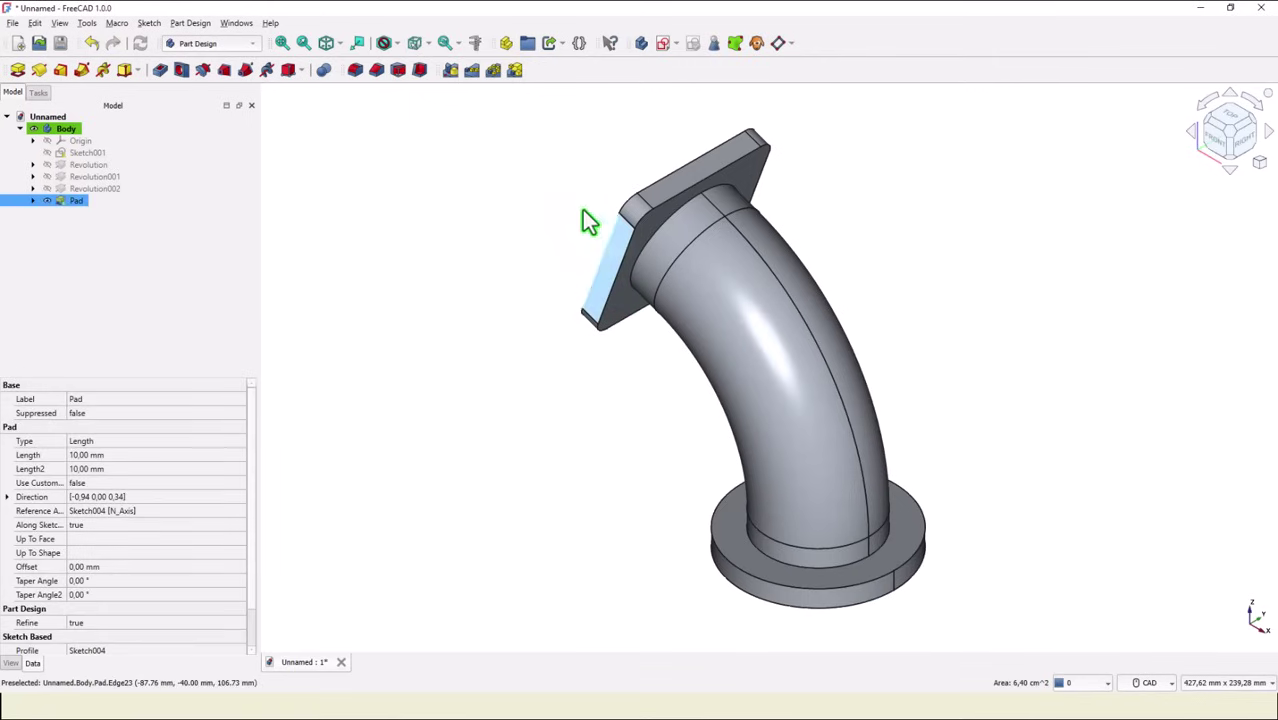
{"action": "left_click", "coordinate": [663, 44]}
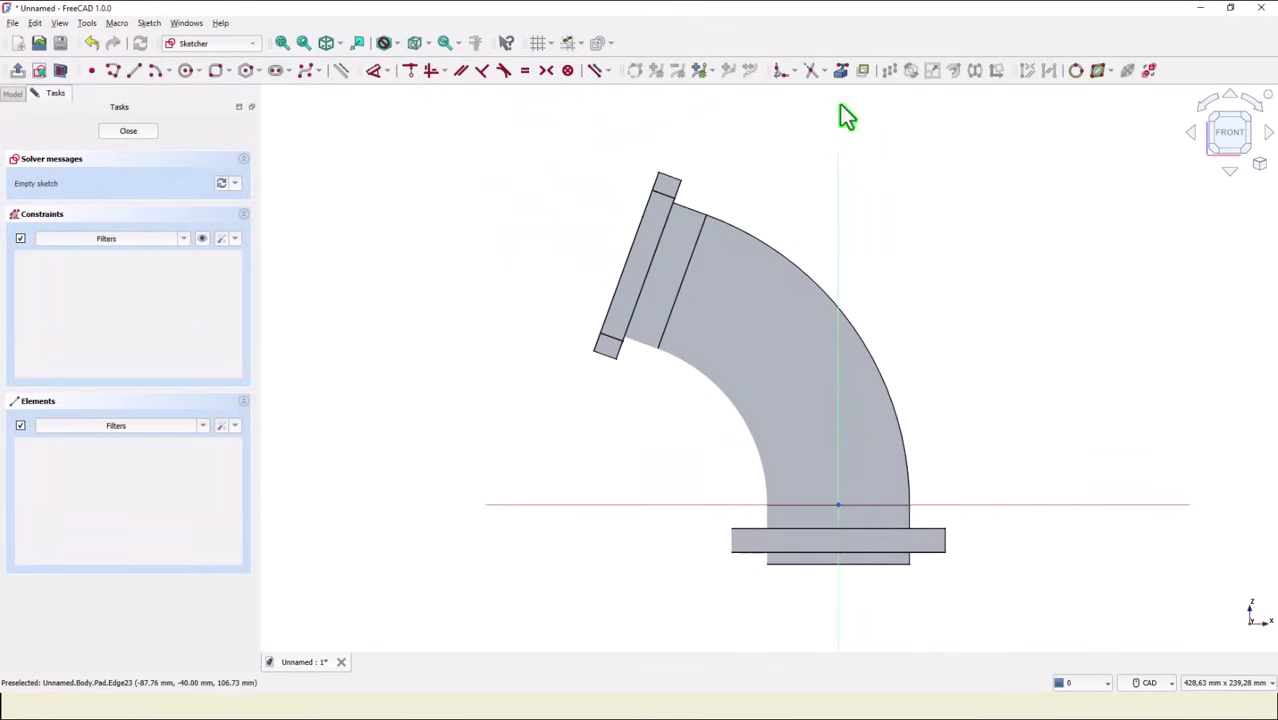
{"action": "left_click", "coordinate": [840, 70]}
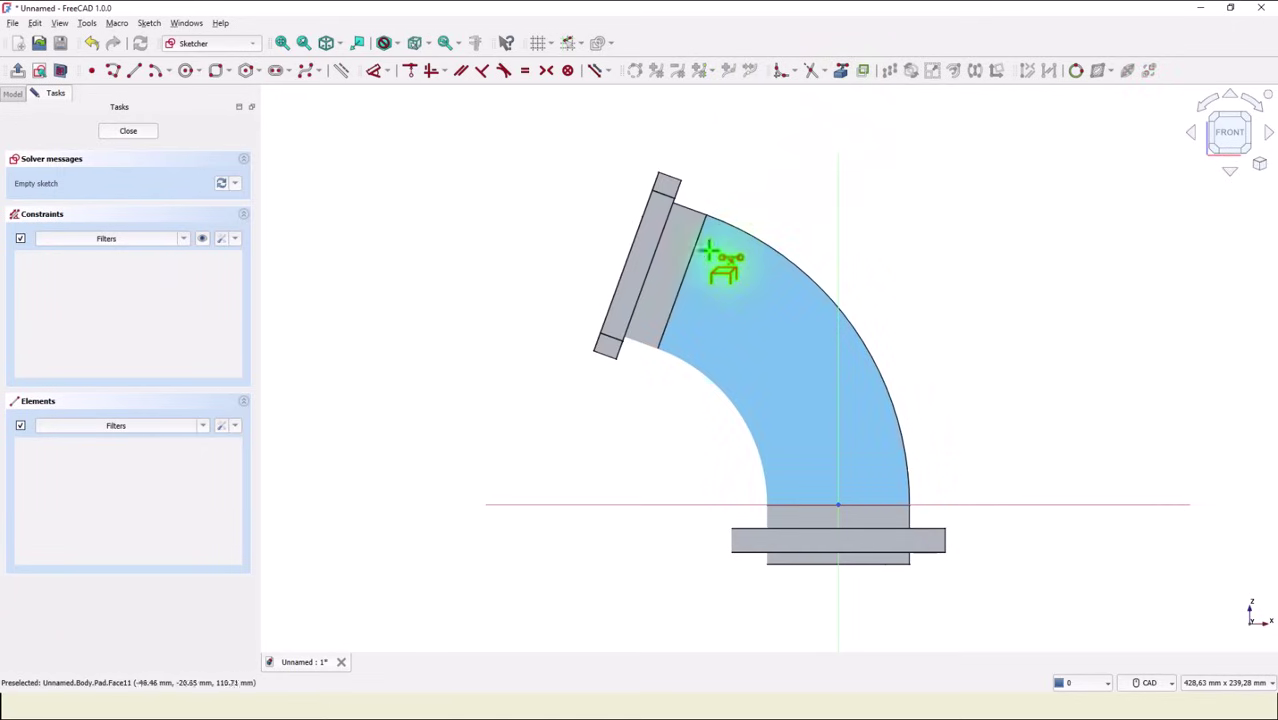
{"action": "left_click", "coordinate": [651, 262]}
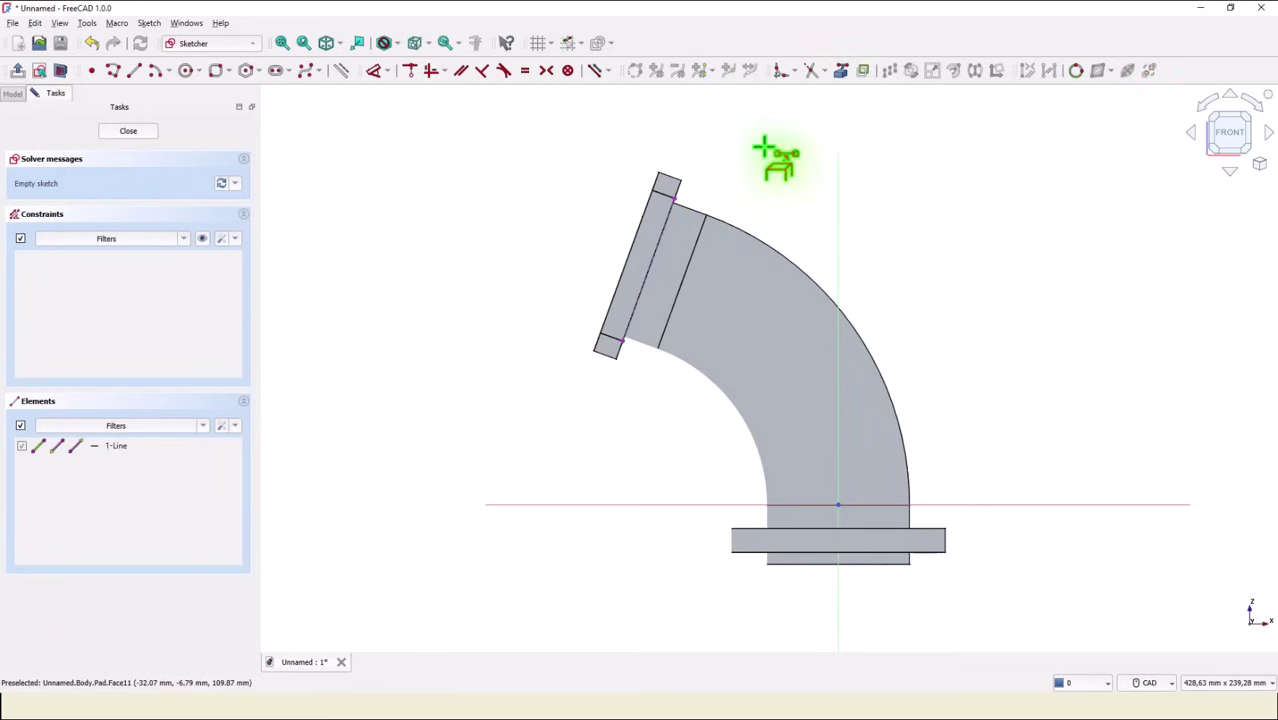
Draw a closed lug outline of two straight sides joined by a rounded arc end
{"action": "left_click", "coordinate": [113, 70]}
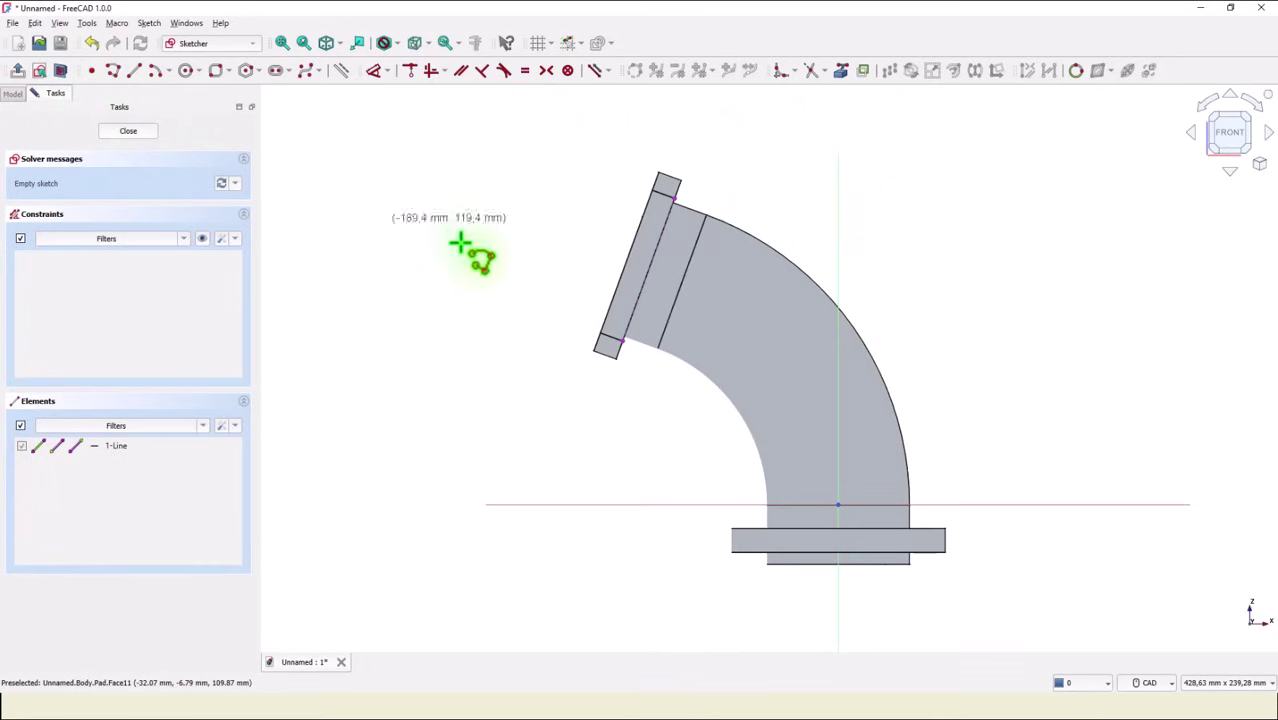
{"action": "left_click", "coordinate": [653, 254]}
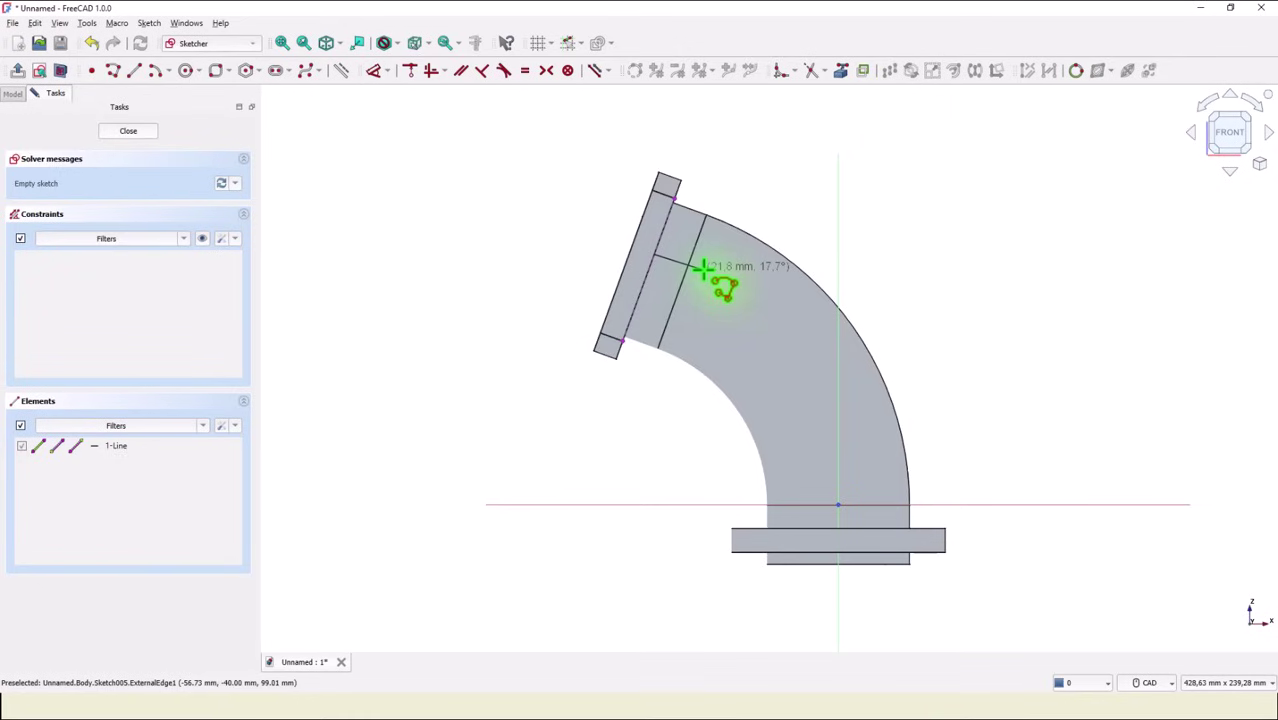
{"action": "left_click", "coordinate": [704, 267]}
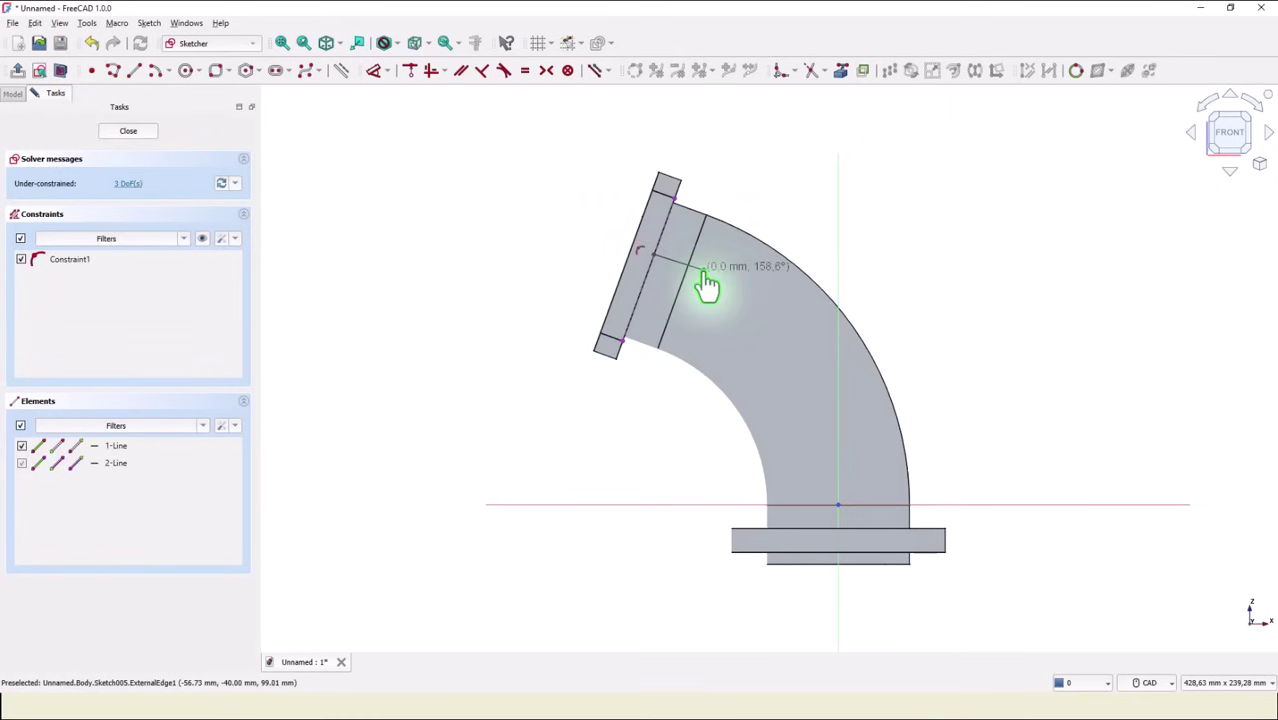
{"action": "key", "text": "m"}
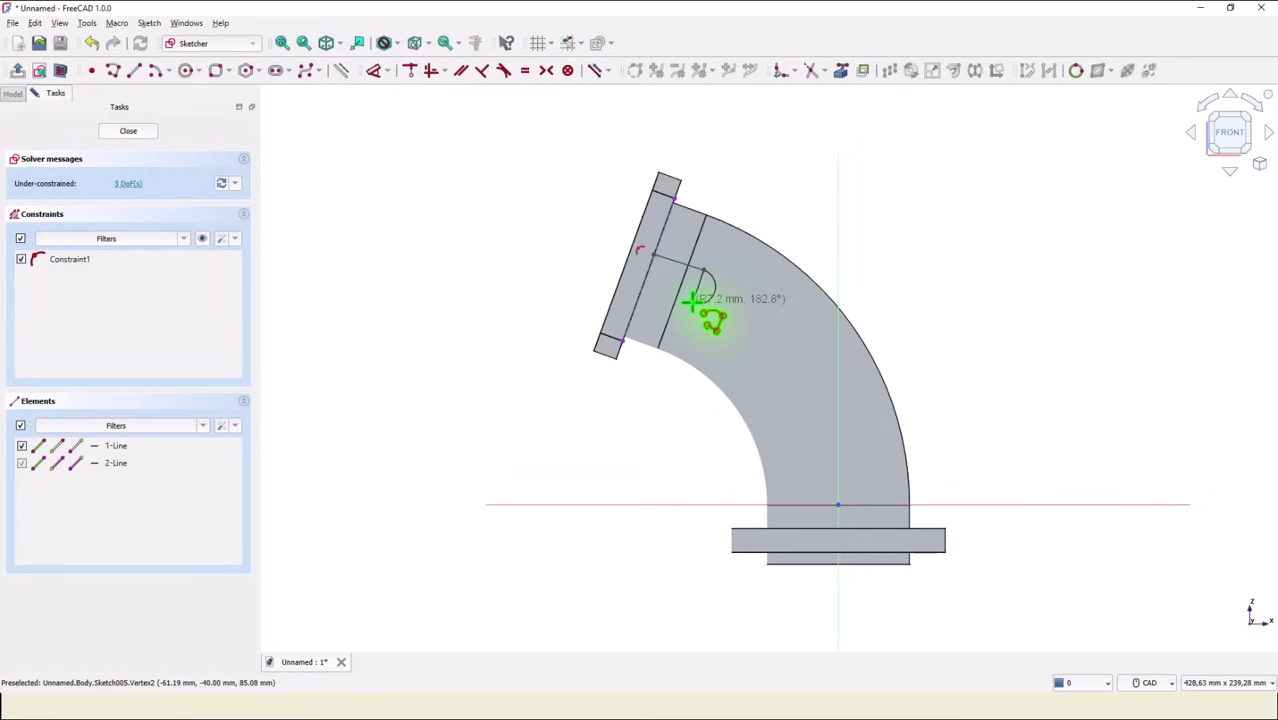
{"action": "left_click", "coordinate": [693, 299]}
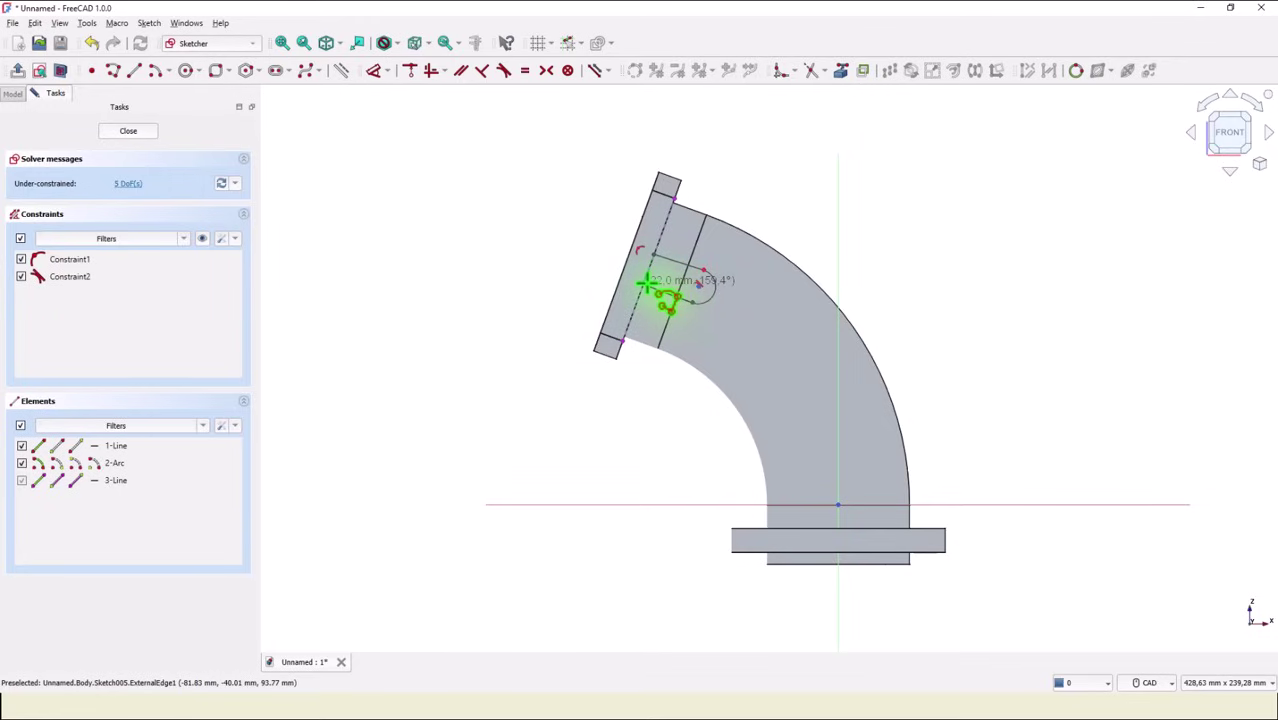
{"action": "left_click", "coordinate": [646, 286]}
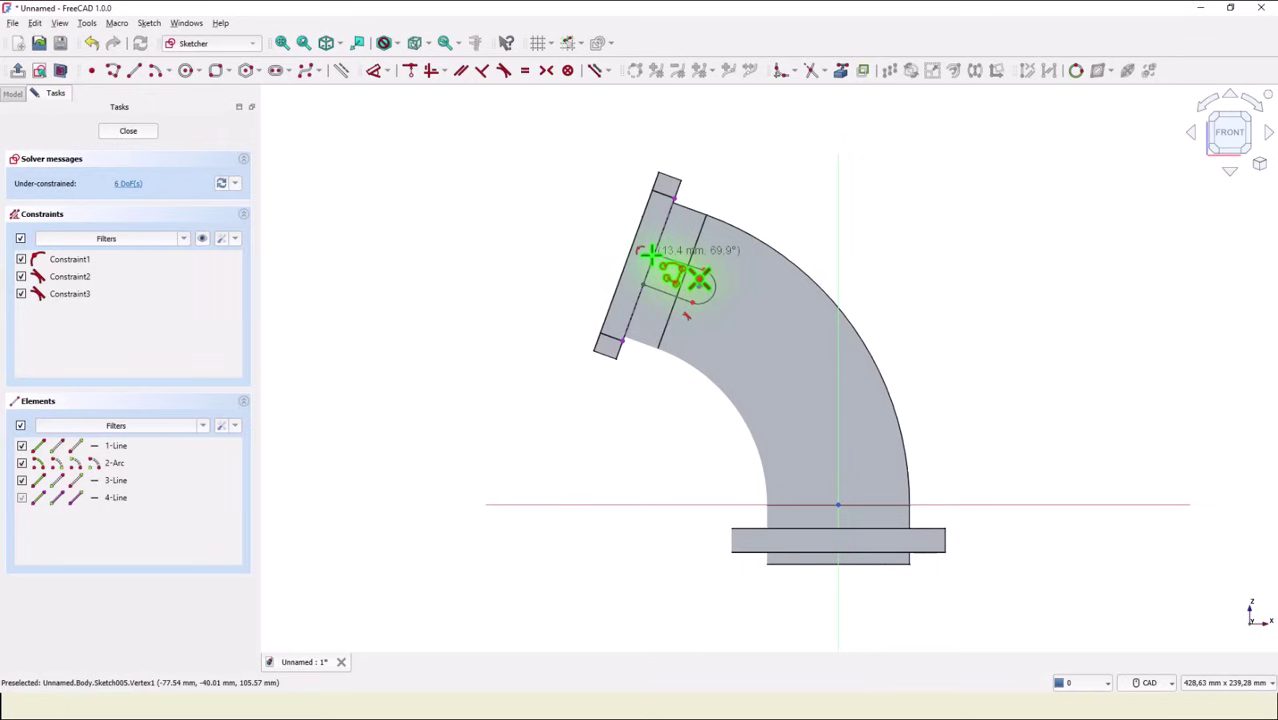
{"action": "left_click", "coordinate": [651, 256]}
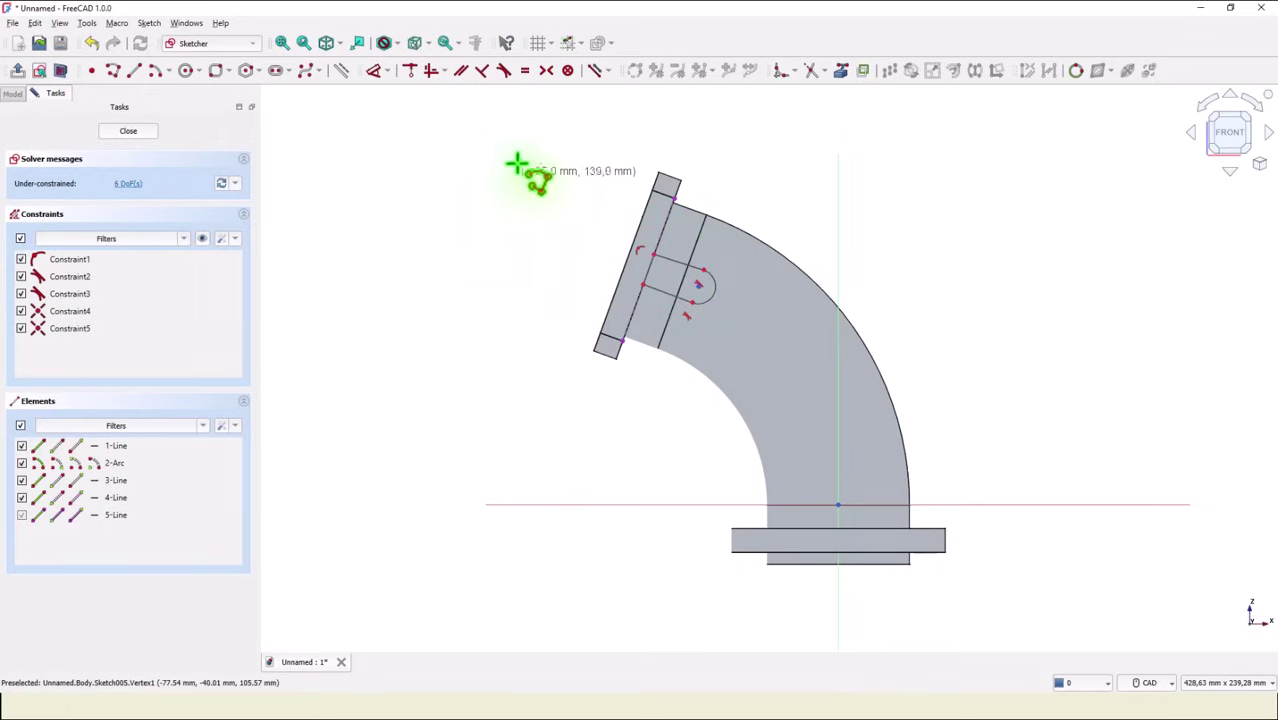
Make one lug side perpendicular to the flange edge and the two lug lines parallel
{"action": "left_click", "coordinate": [485, 75]}
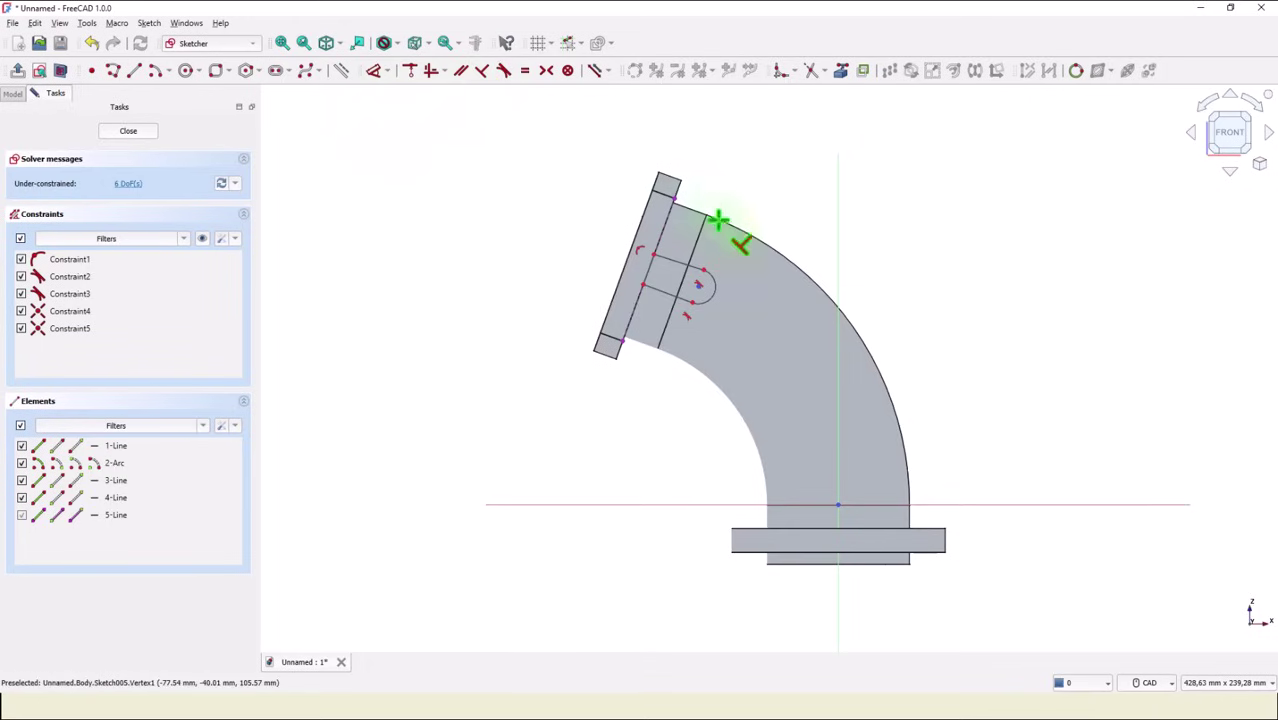
{"action": "left_click", "coordinate": [672, 264]}
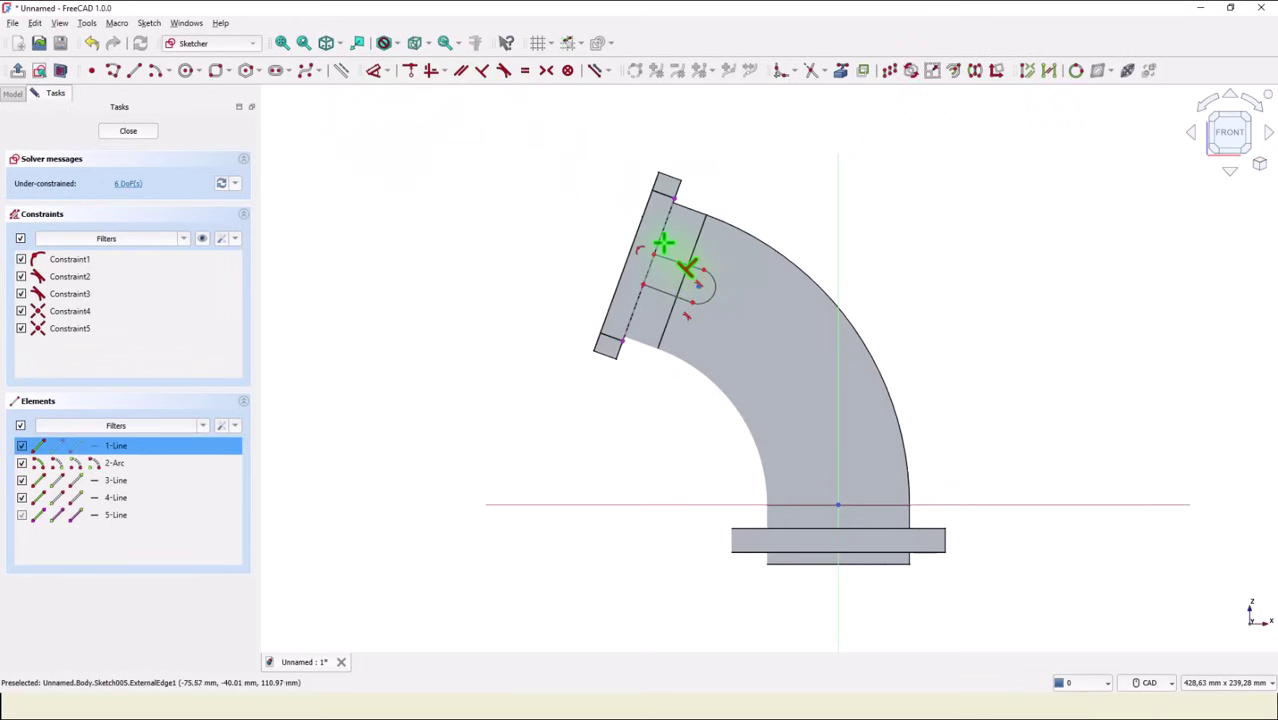
{"action": "left_click", "coordinate": [666, 258]}
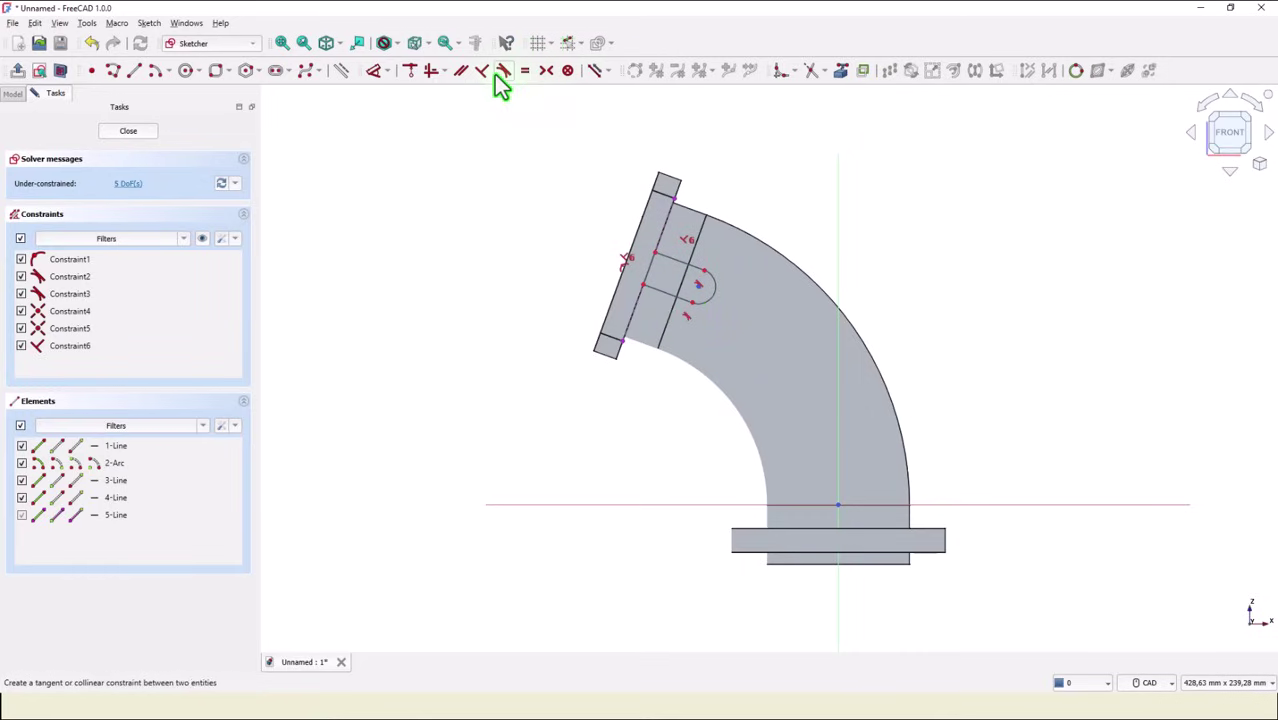
{"action": "left_click", "coordinate": [459, 74]}
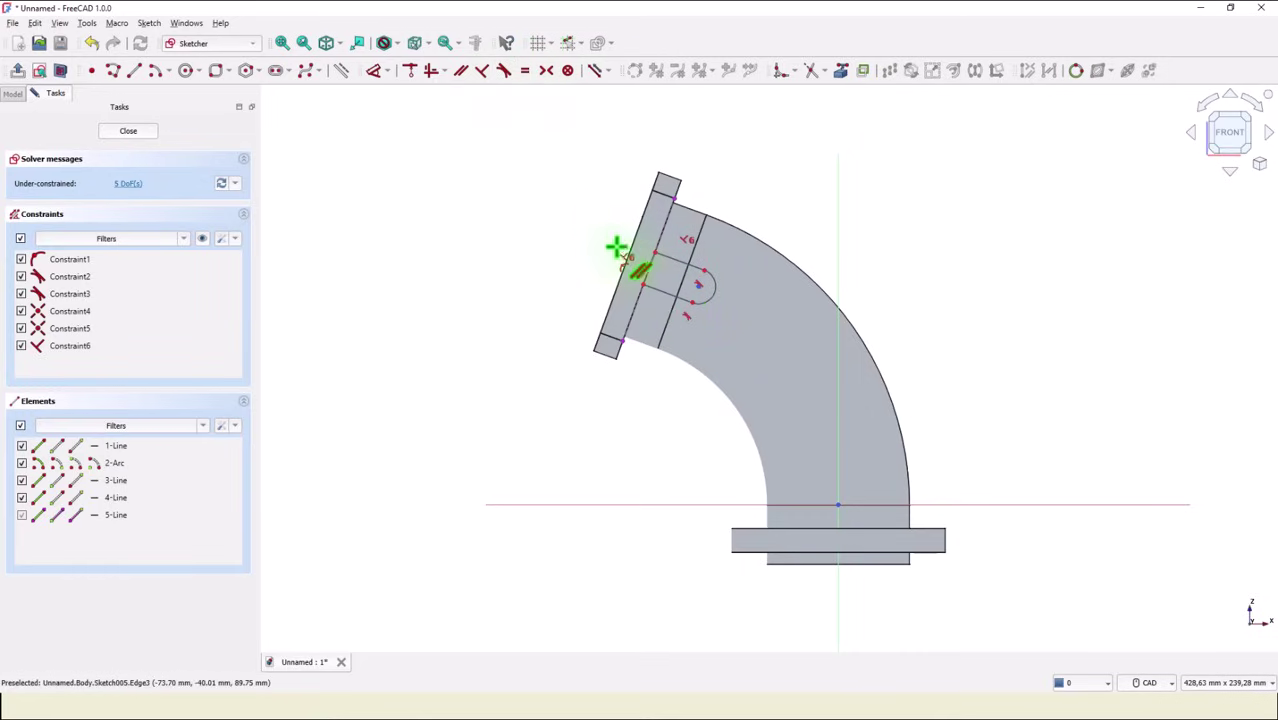
{"action": "left_click", "coordinate": [677, 272]}
{"action": "left_click", "coordinate": [662, 297]}
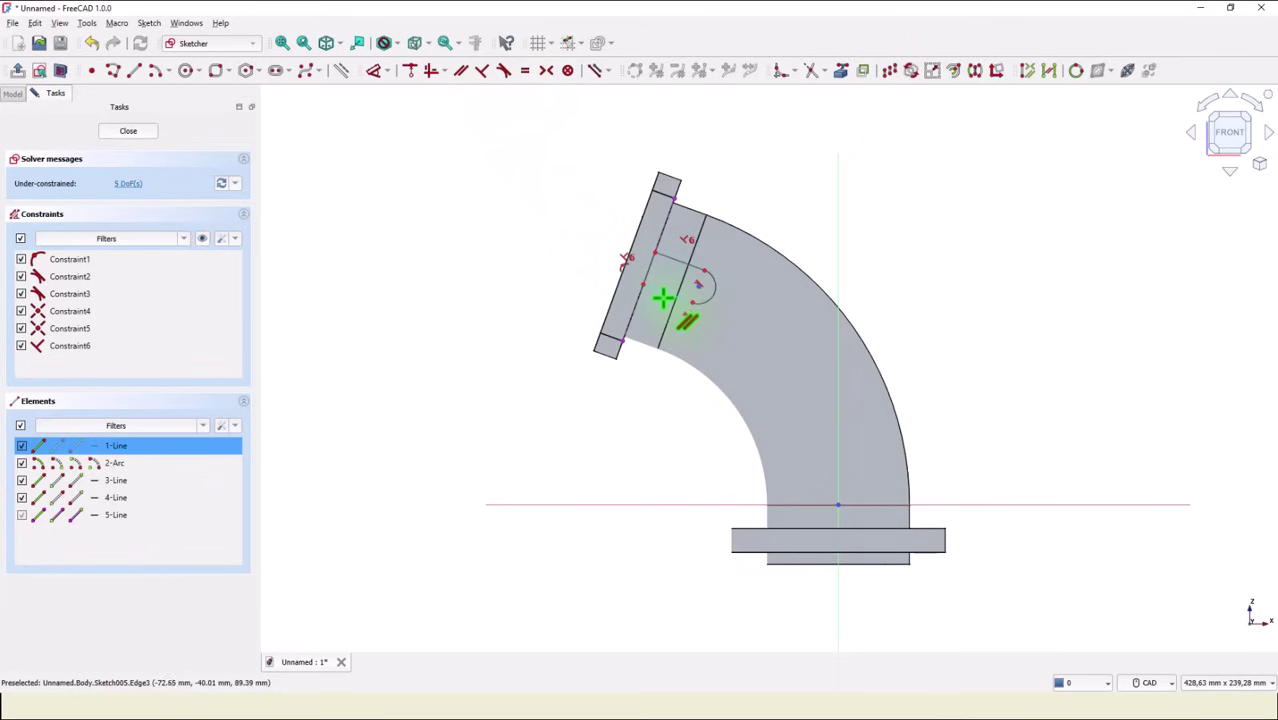
{"action": "left_click", "coordinate": [668, 303]}
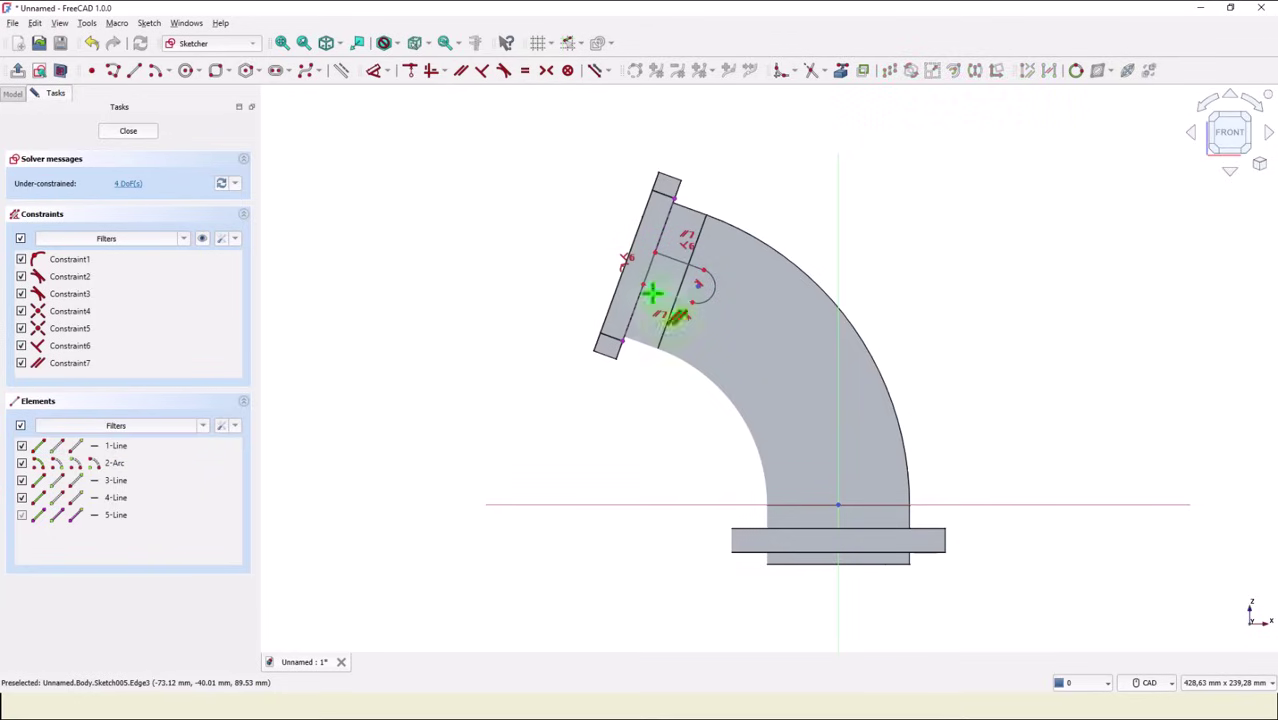
Dimension the lug's rounded end to a 12.5 mm radius
{"action": "left_click", "coordinate": [372, 72]}
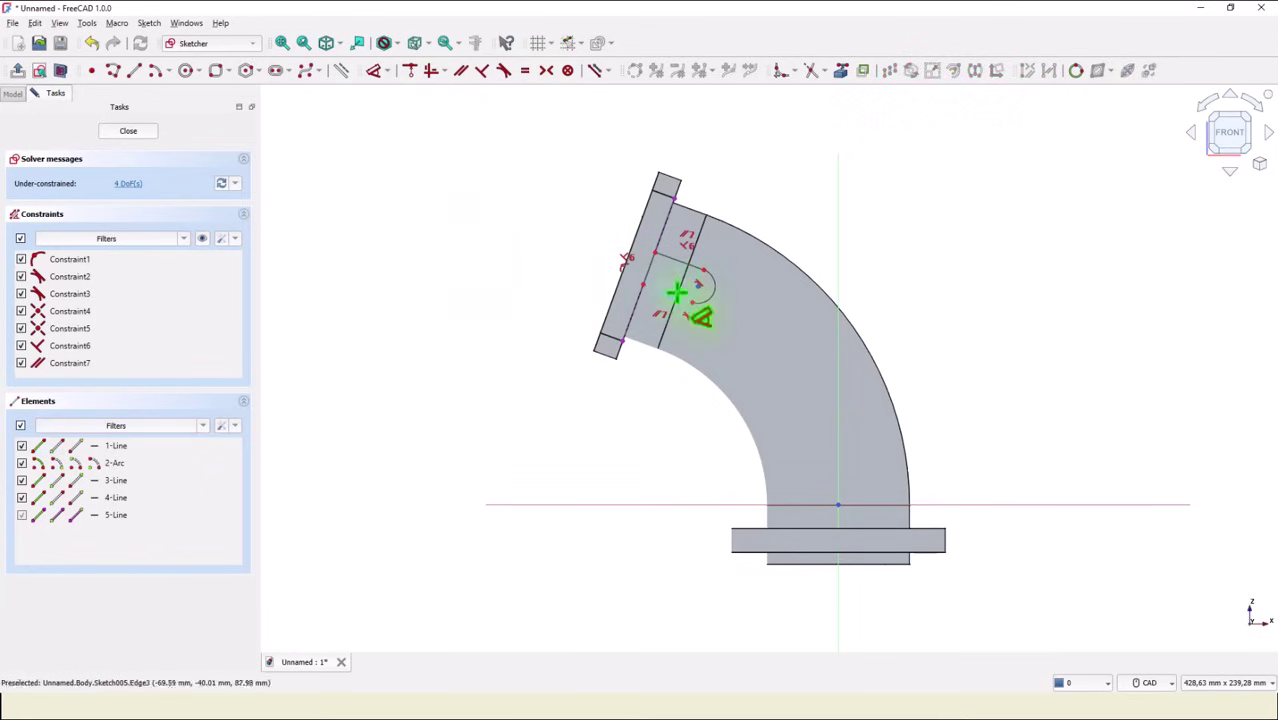
{"action": "left_click", "coordinate": [718, 288]}
{"action": "left_click", "coordinate": [763, 285]}
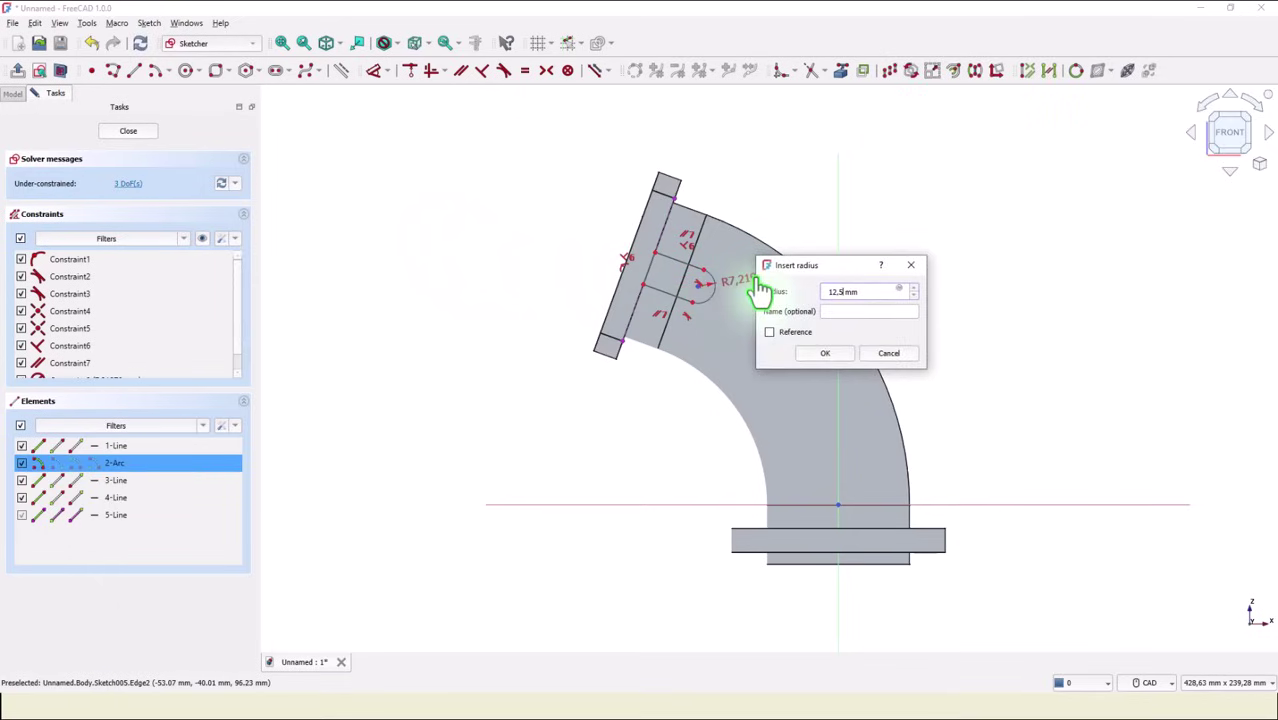
{"action": "key", "text": "Return"}
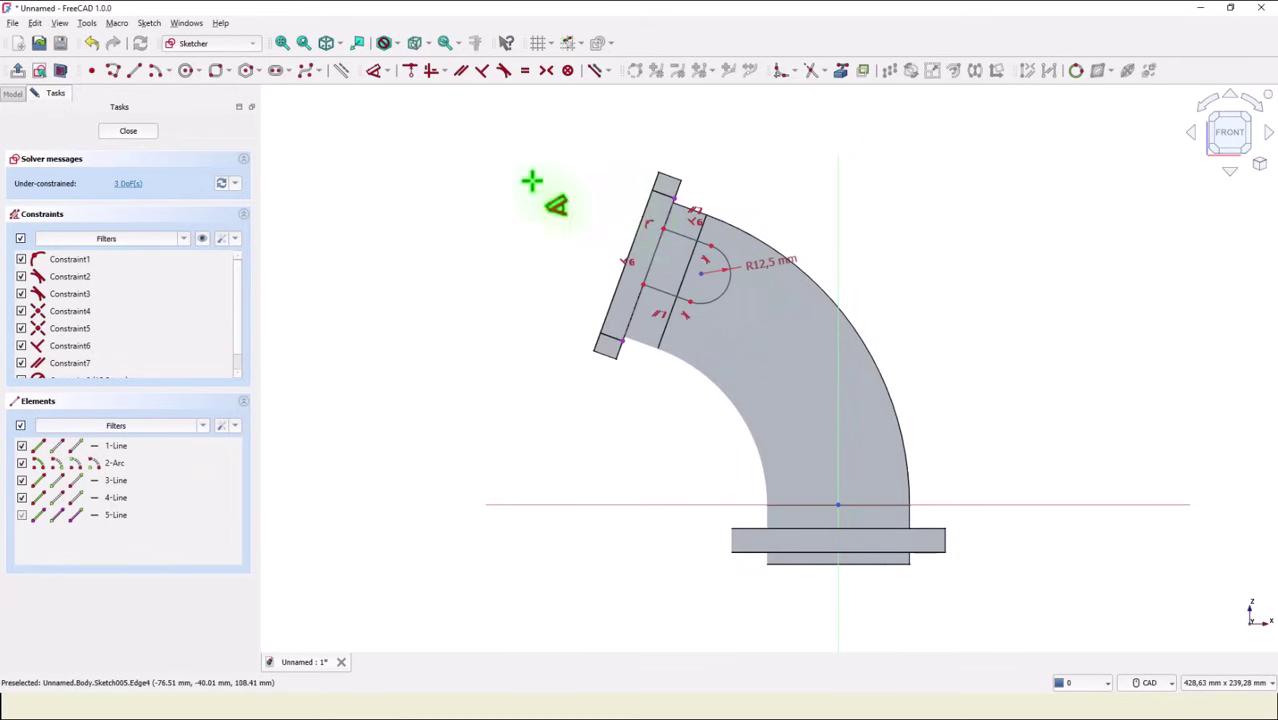
Reference the flange's top edge and place the arc centre 20 mm from it
{"action": "left_click", "coordinate": [837, 72]}
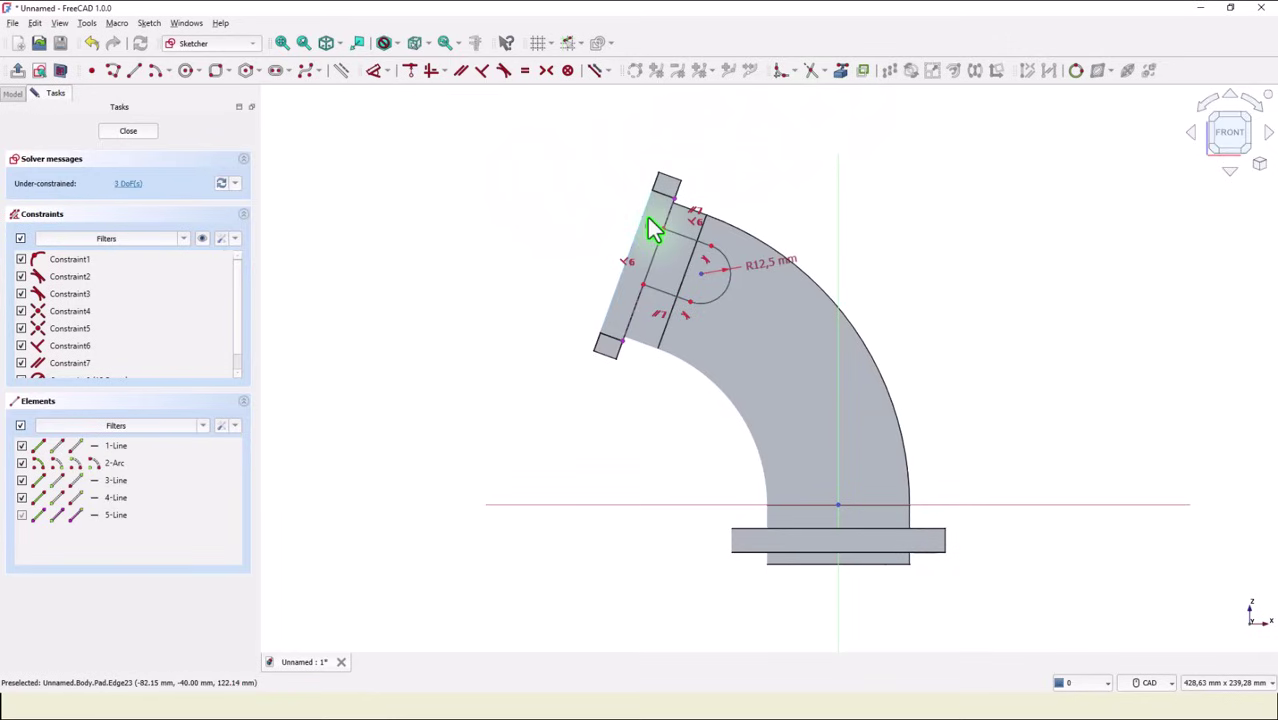
{"action": "left_click", "coordinate": [651, 224]}
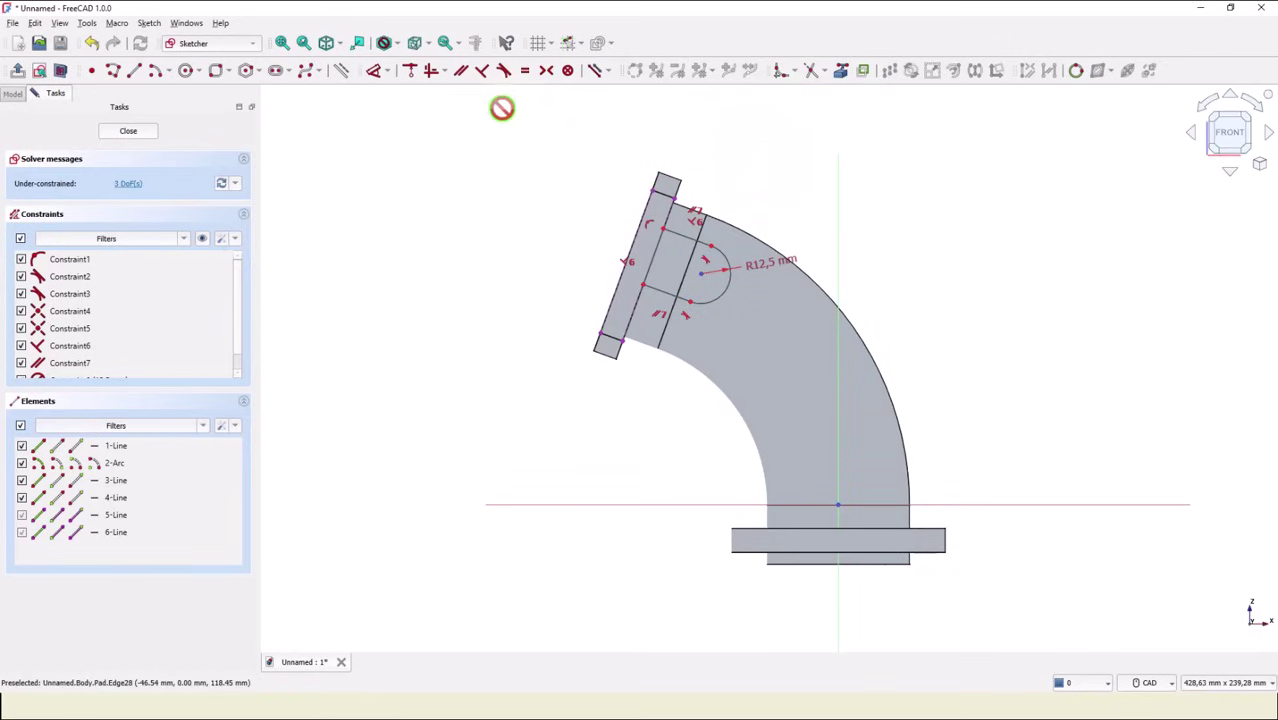
{"action": "left_click", "coordinate": [366, 74]}
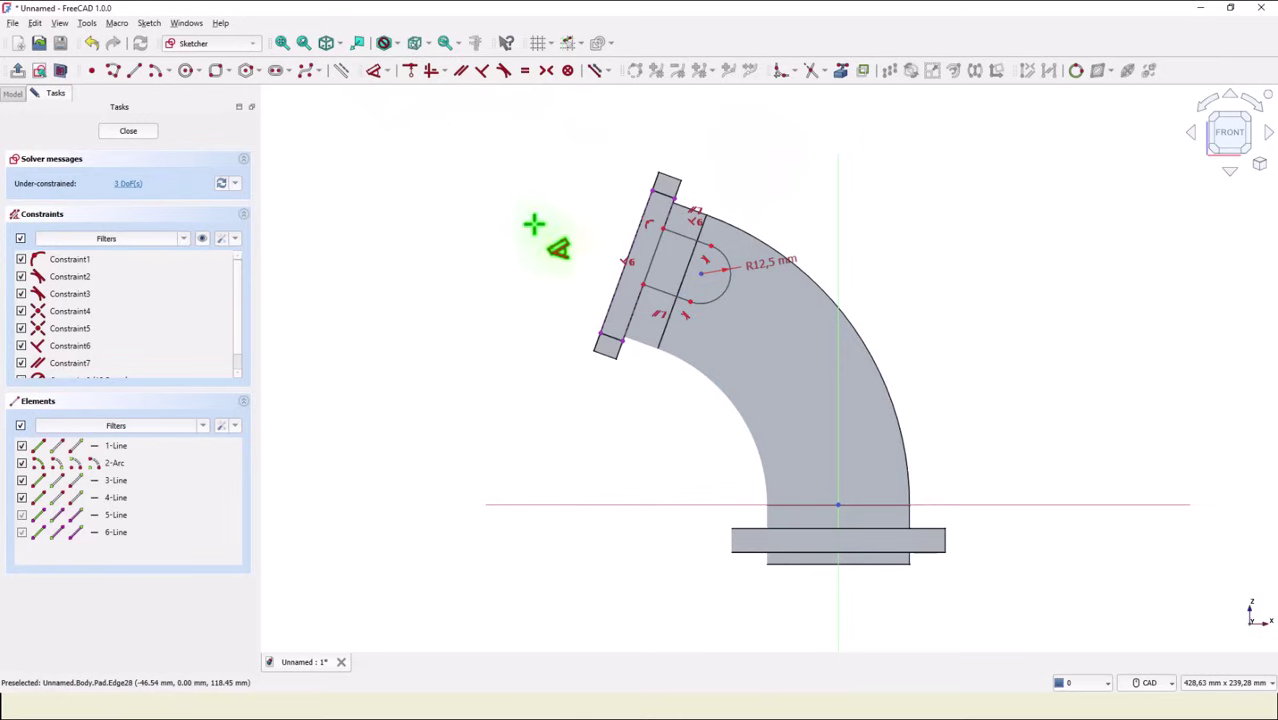
{"action": "left_click", "coordinate": [698, 276]}
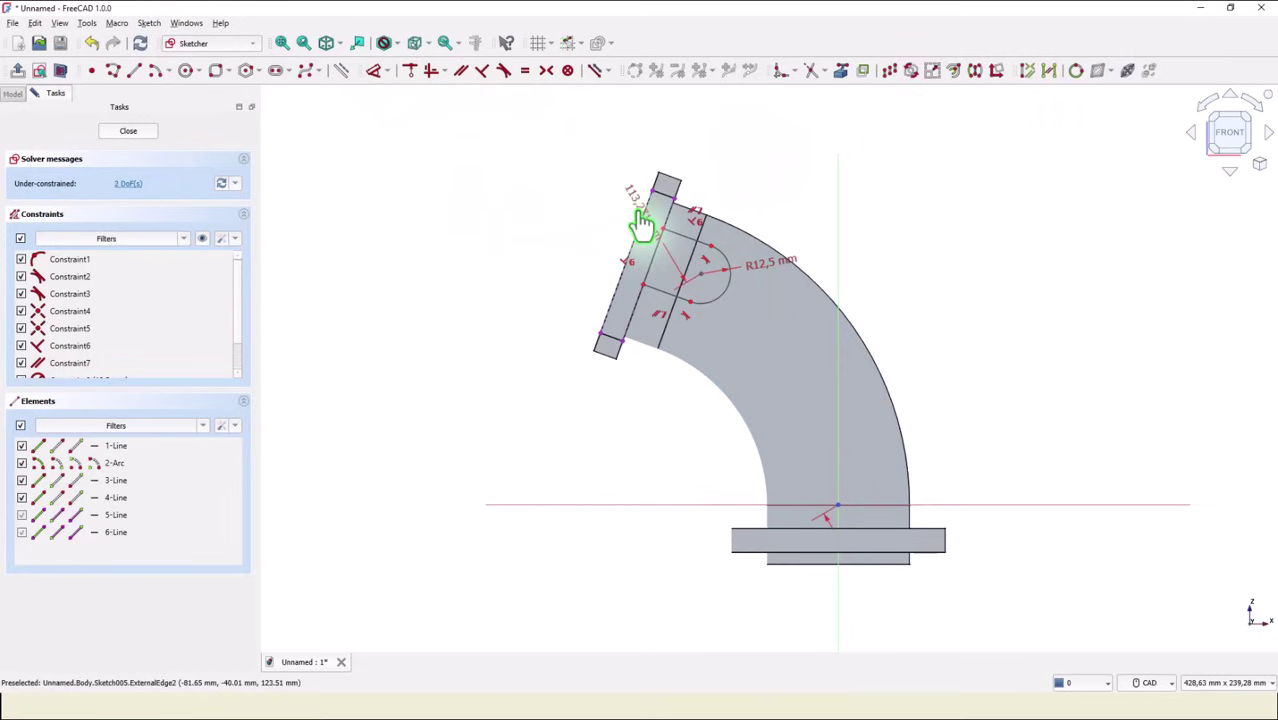
{"action": "left_click", "coordinate": [648, 222]}
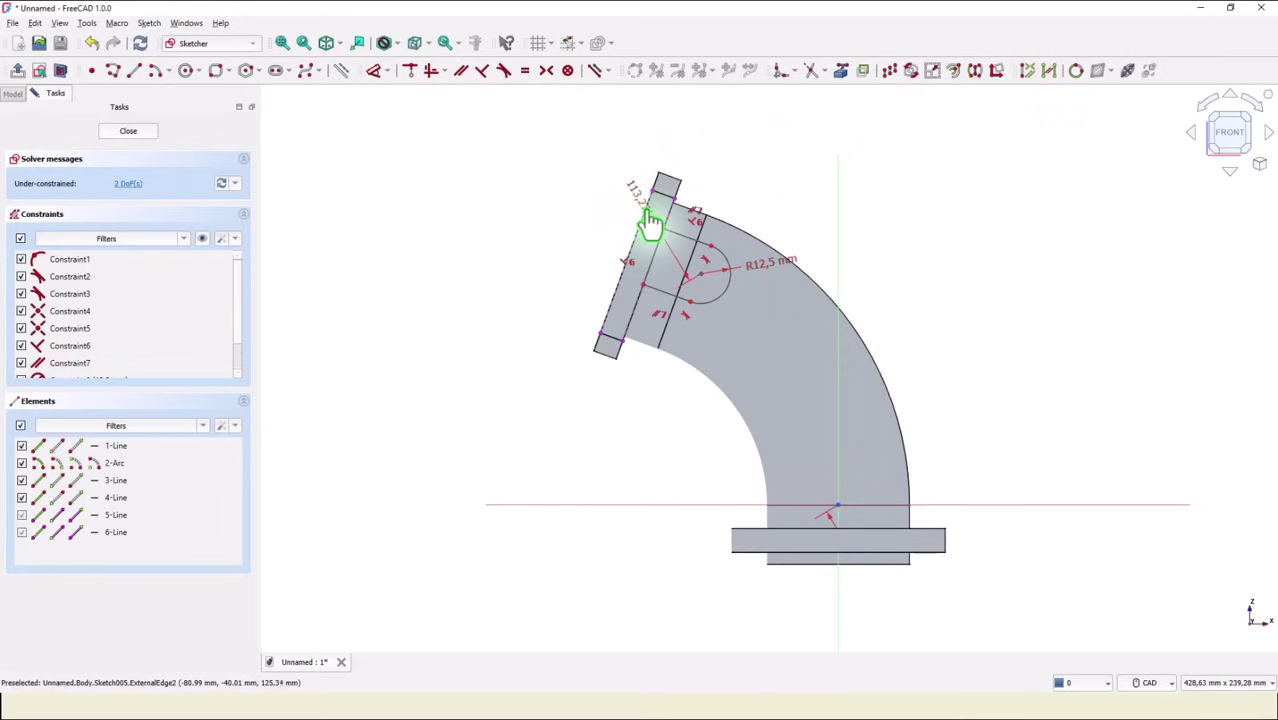
{"action": "left_click", "coordinate": [650, 222]}
{"action": "left_click", "coordinate": [713, 163]}
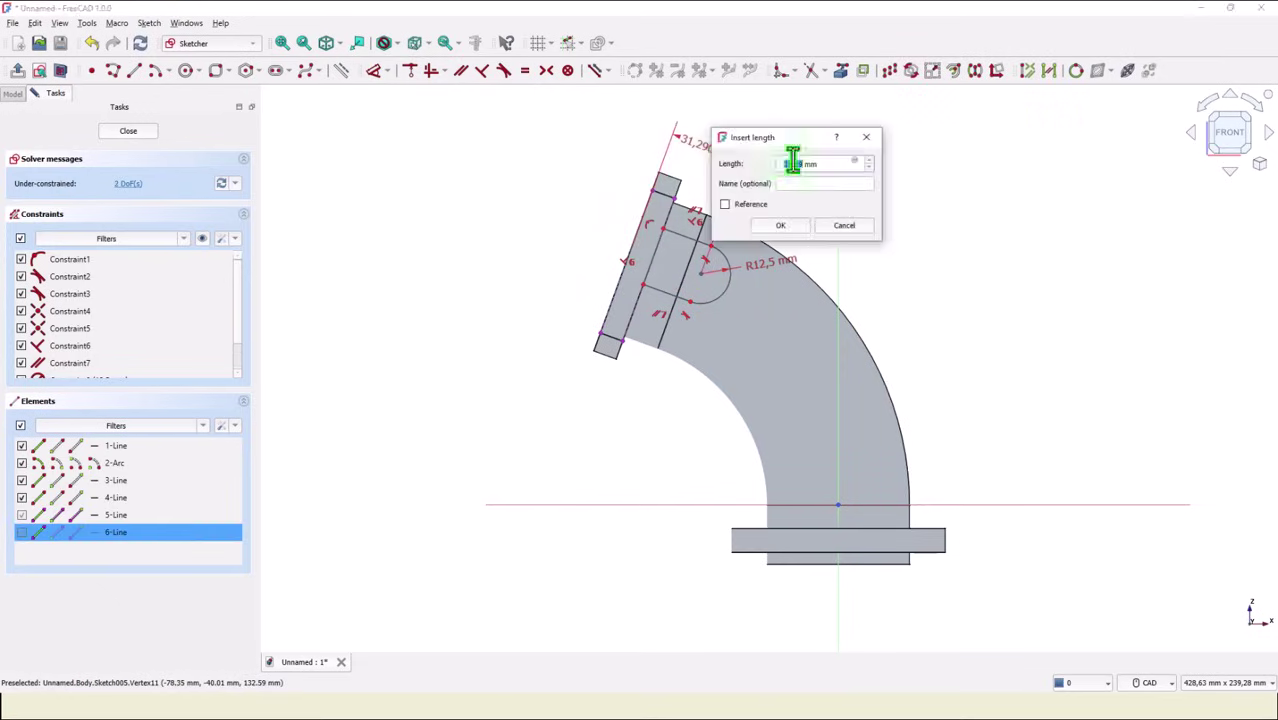
{"action": "key", "text": "Return"}
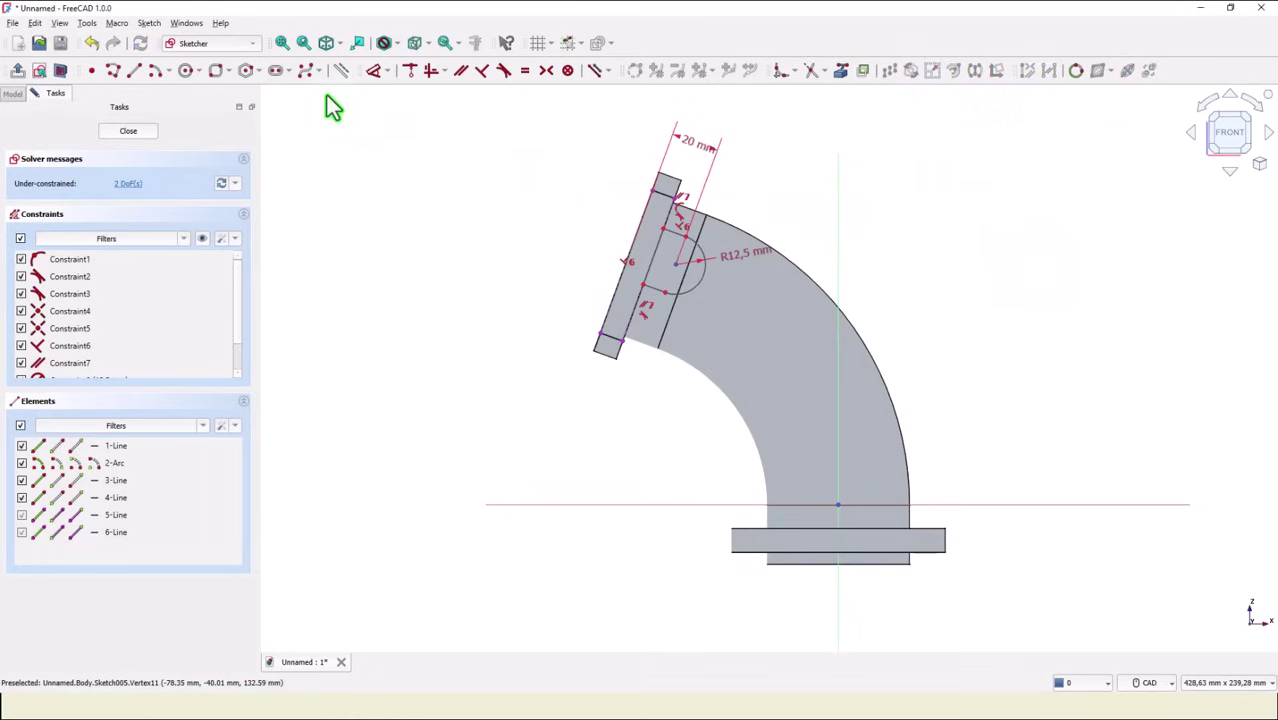
{"action": "left_click", "coordinate": [843, 76]}
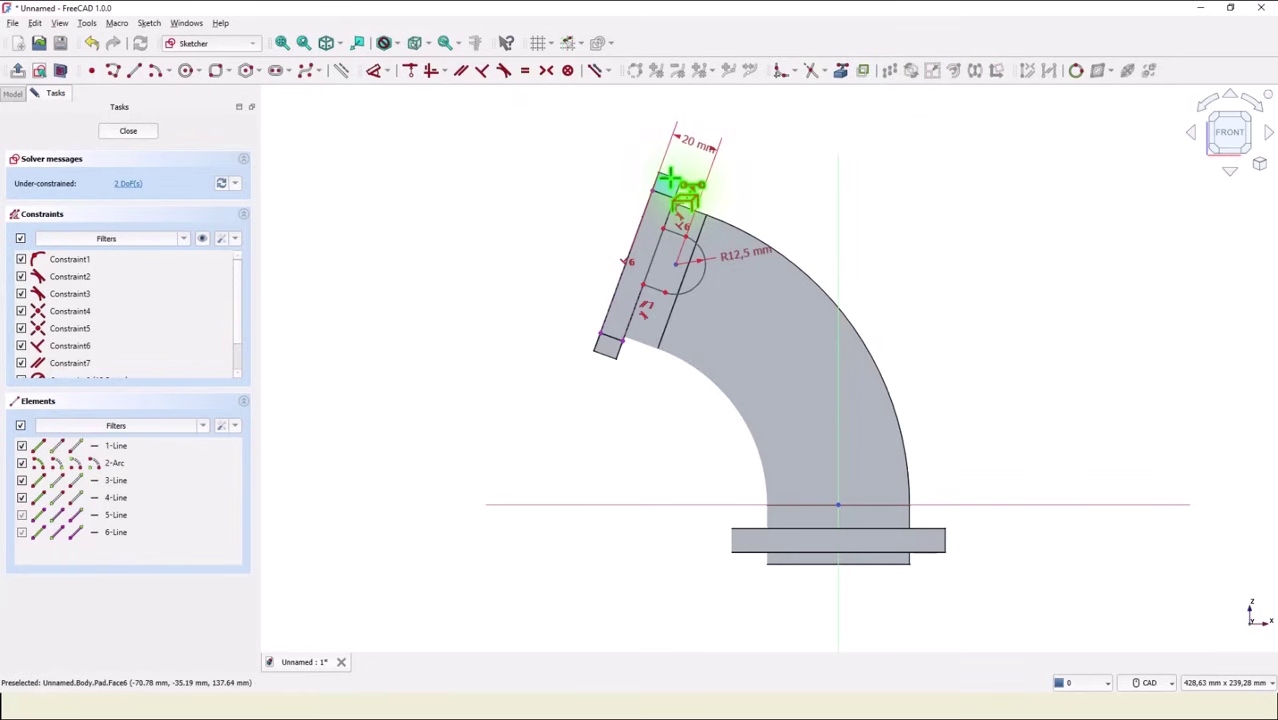
Reference another flange edge and constrain the arc centre onto an edge
{"action": "left_click", "coordinate": [670, 182]}
{"action": "scroll", "coordinate": [638, 218], "scroll_direction": "up", "scroll_amount": 3}
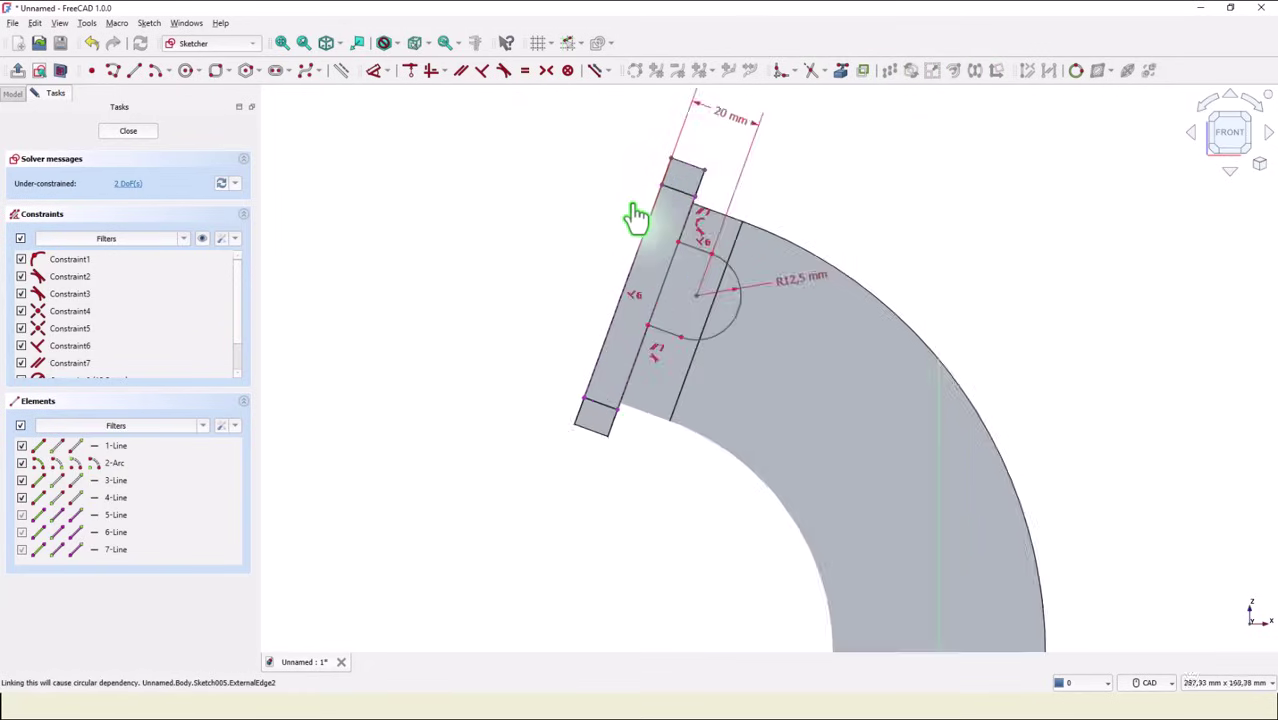
{"action": "middle_click_drag", "start_coordinate": [636, 218], "coordinate": [491, 348]}
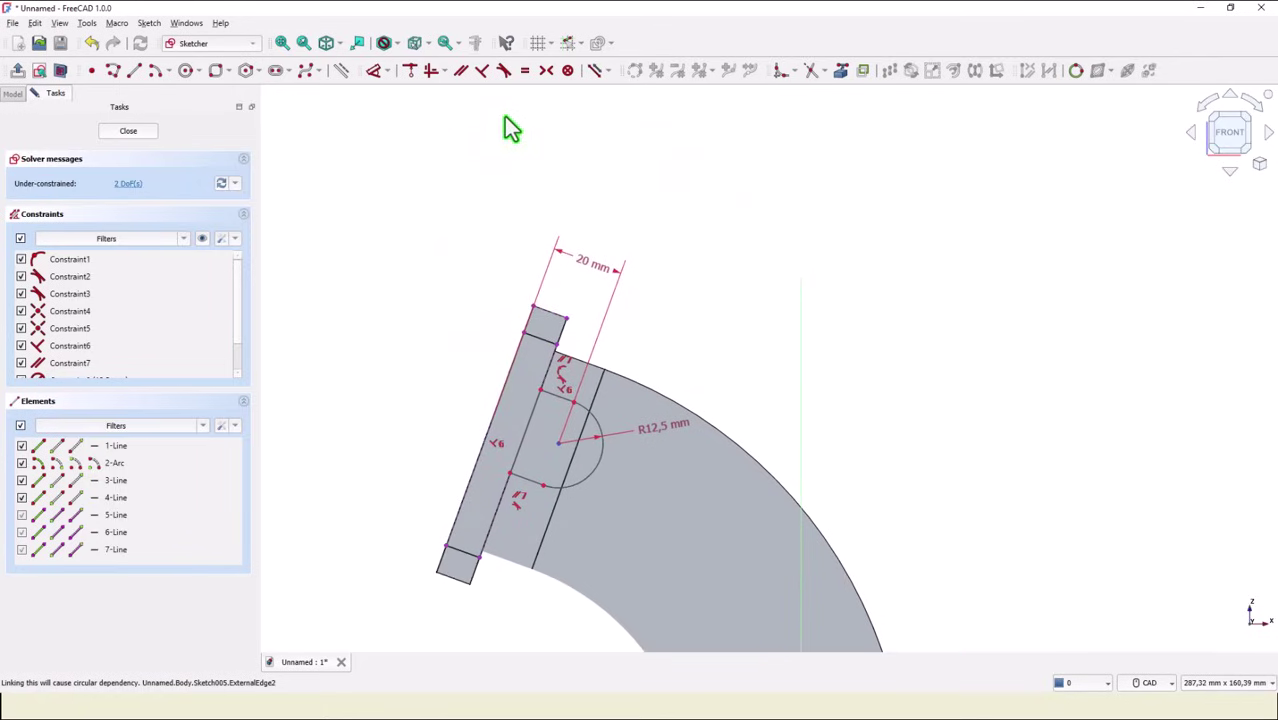
{"action": "left_click", "coordinate": [374, 72]}
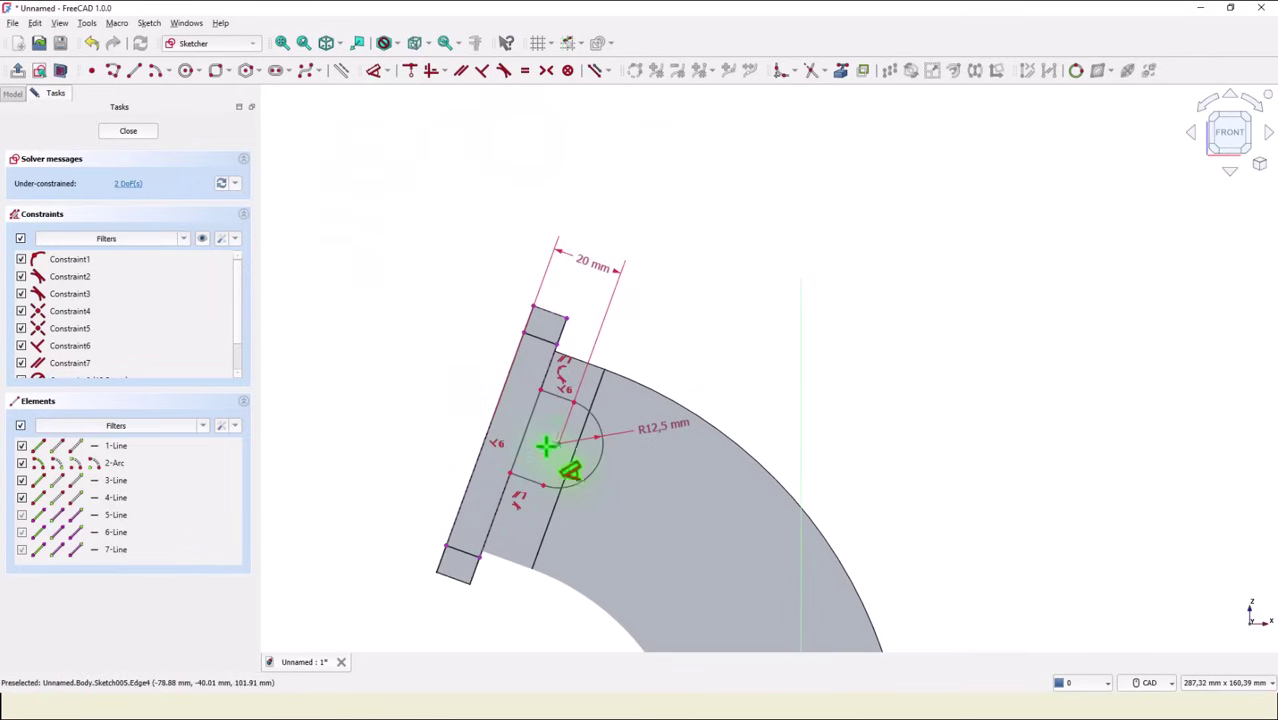
{"action": "left_click", "coordinate": [547, 312]}
{"action": "left_click", "coordinate": [543, 455]}
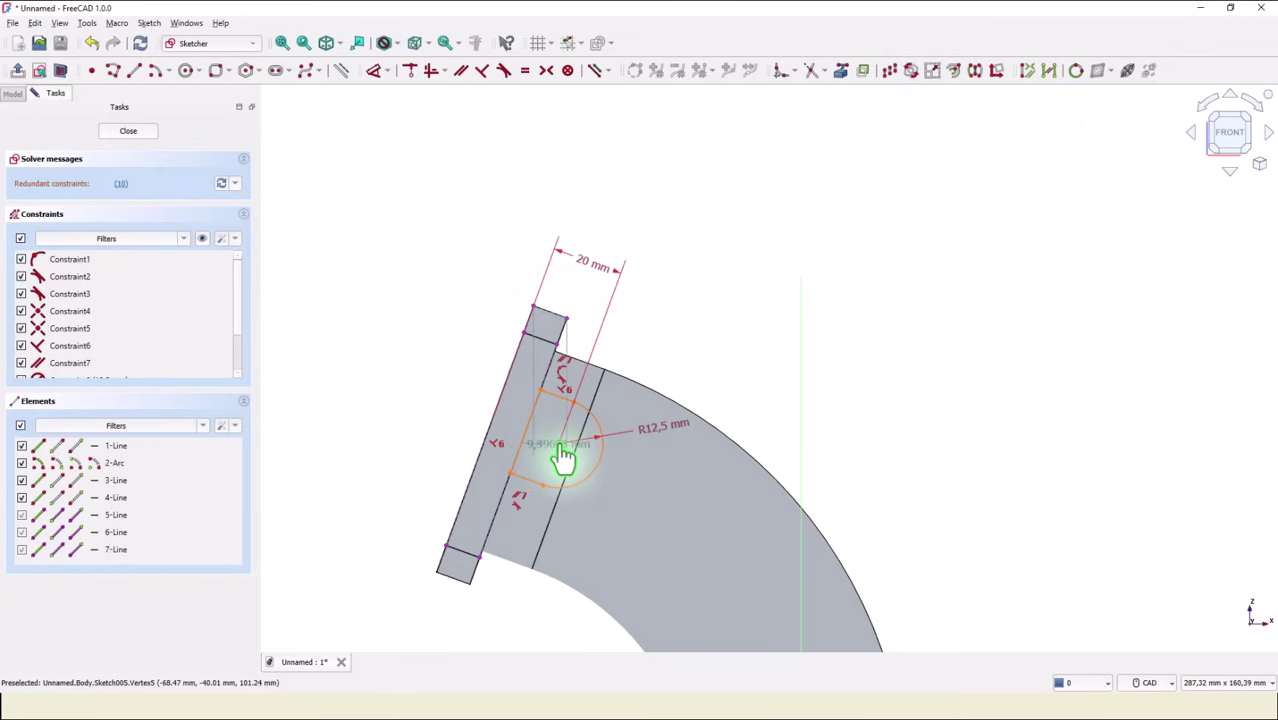
Locate the arc 40 mm along the flange and make the lug's lower point coincident with the flange edge
{"action": "left_click", "coordinate": [563, 458]}
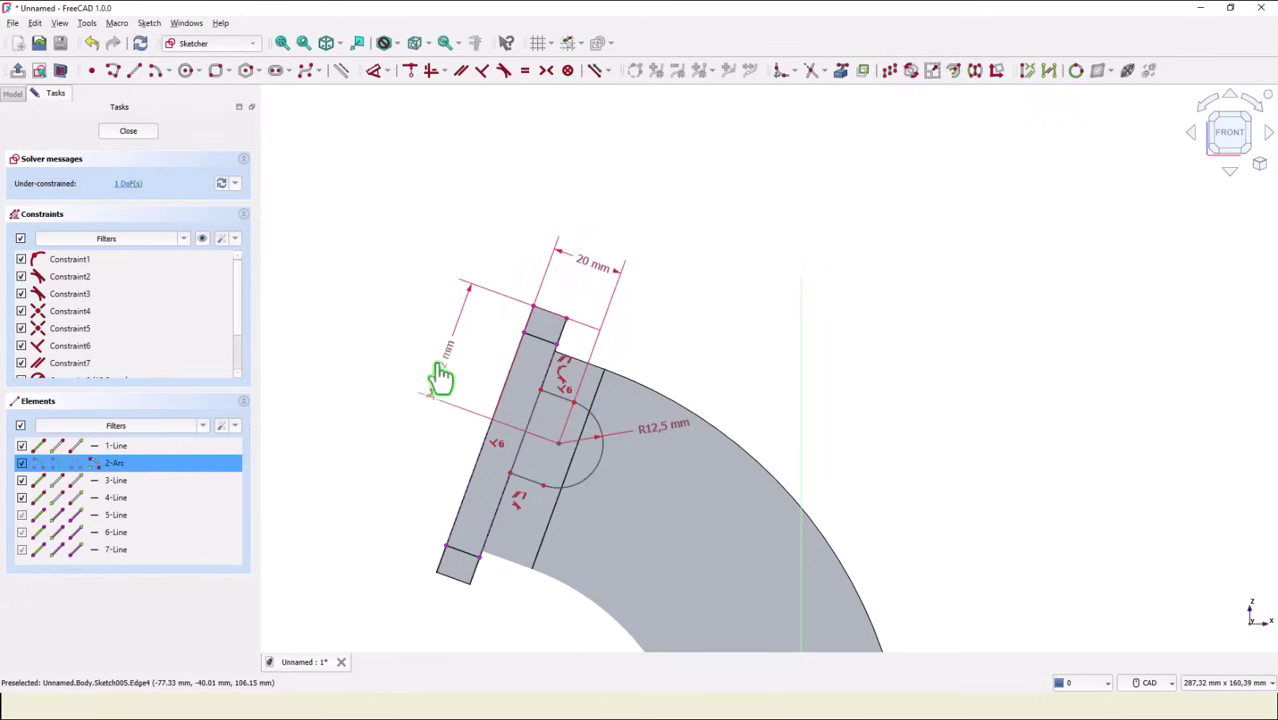
{"action": "left_click", "coordinate": [441, 362]}
{"action": "key", "text": "BackSpace"}
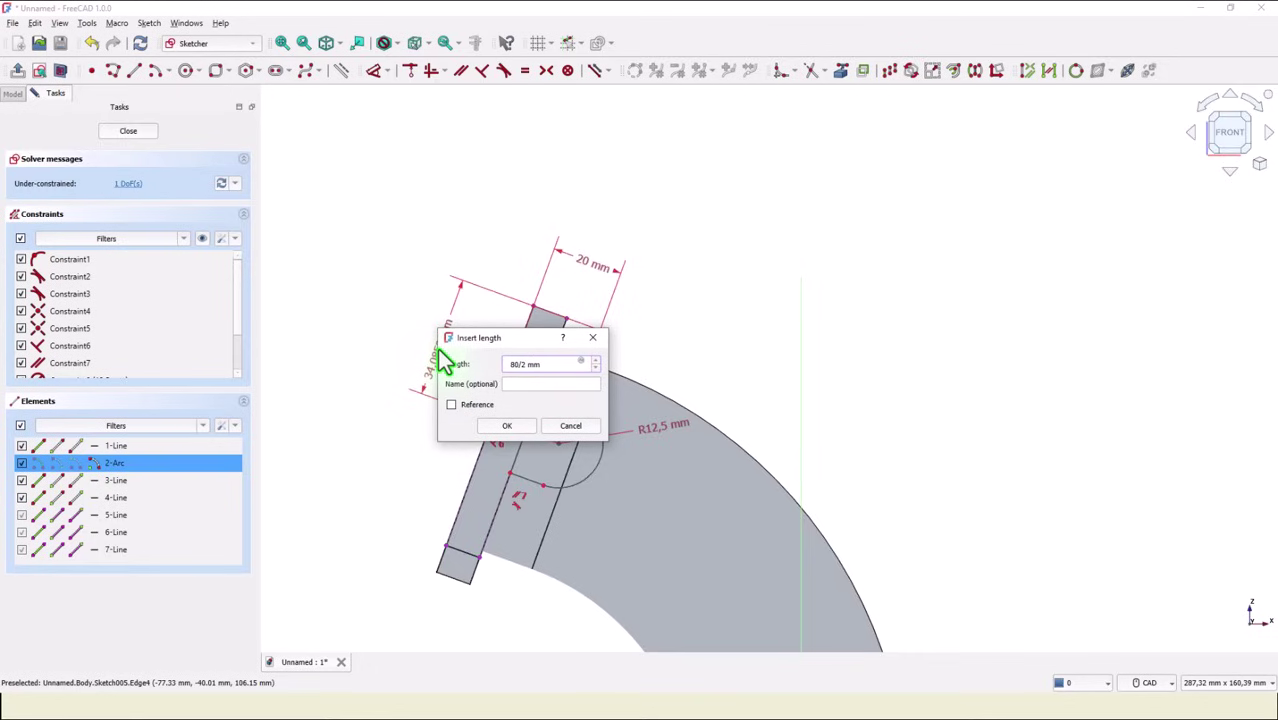
{"action": "key", "text": "Return"}
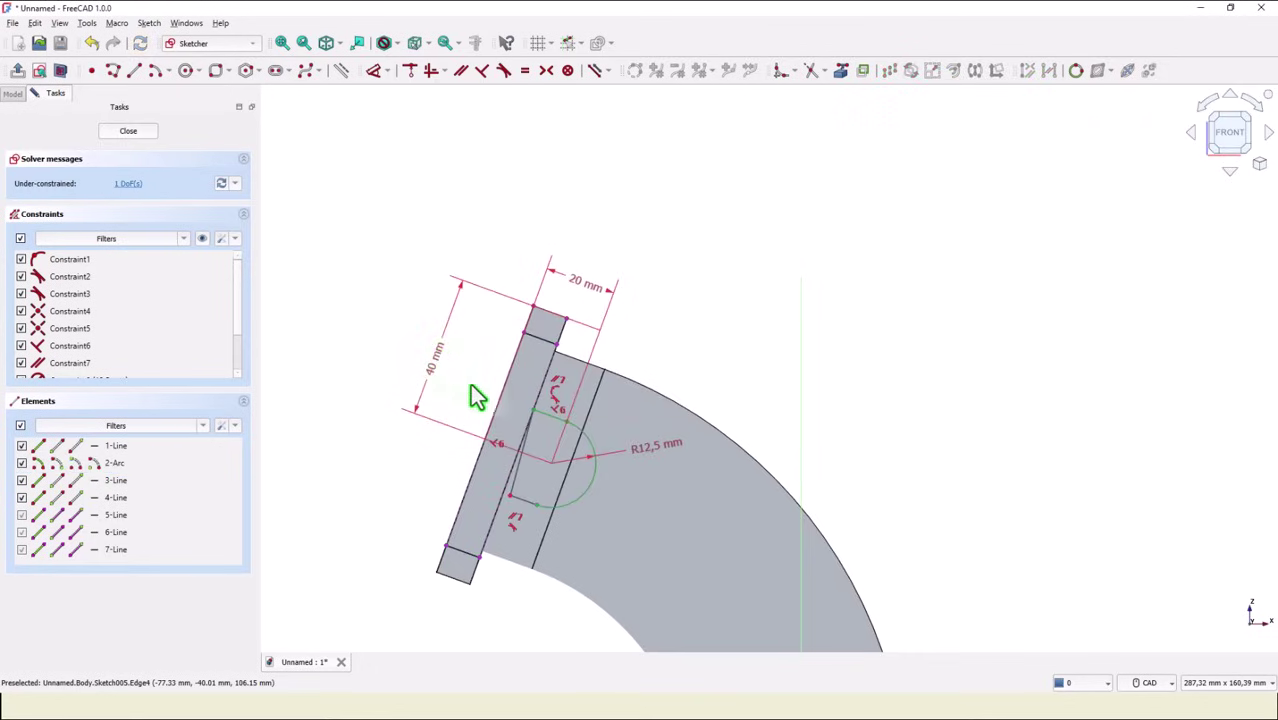
{"action": "scroll", "coordinate": [540, 437], "scroll_direction": "up", "scroll_amount": 2}
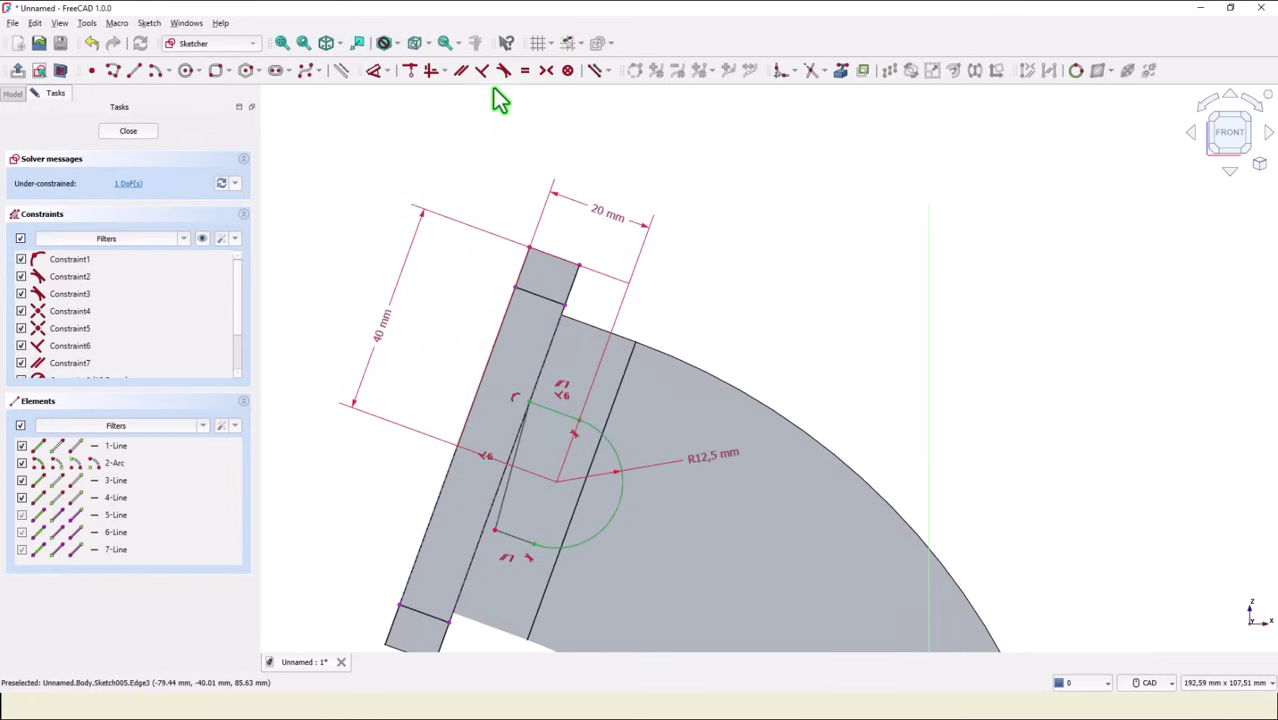
{"action": "left_click", "coordinate": [417, 71]}
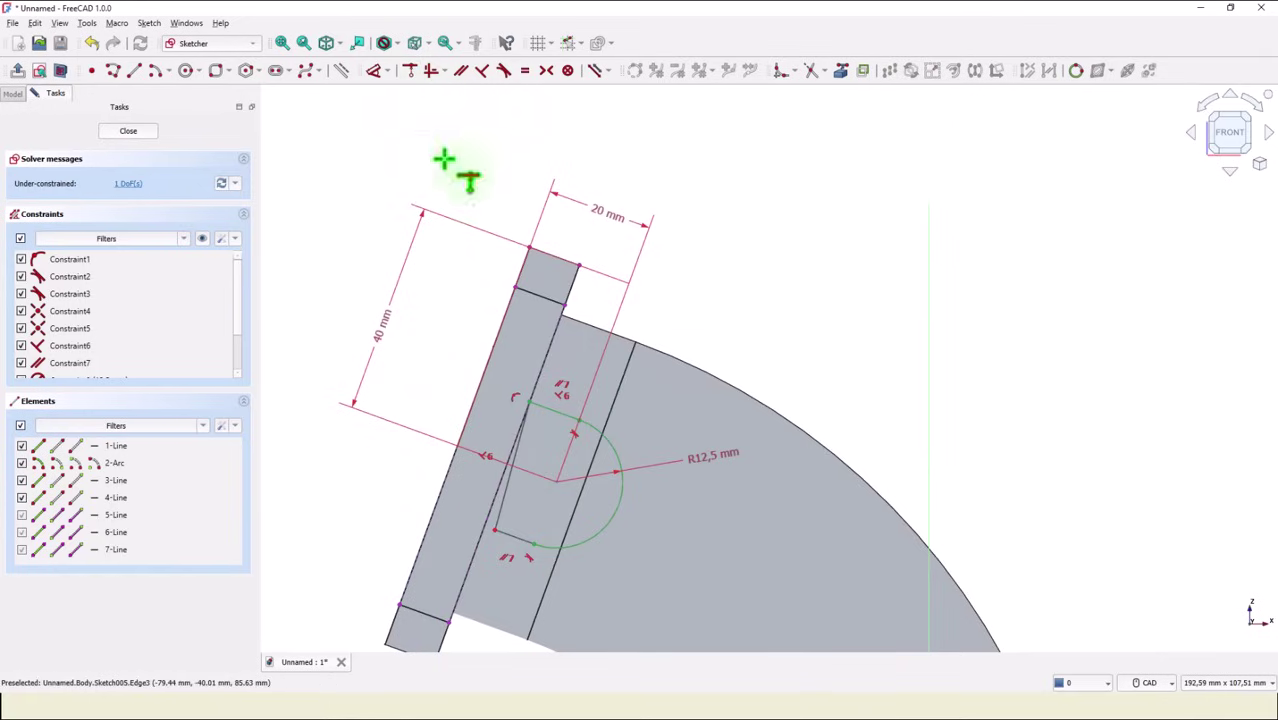
{"action": "left_click", "coordinate": [476, 541]}
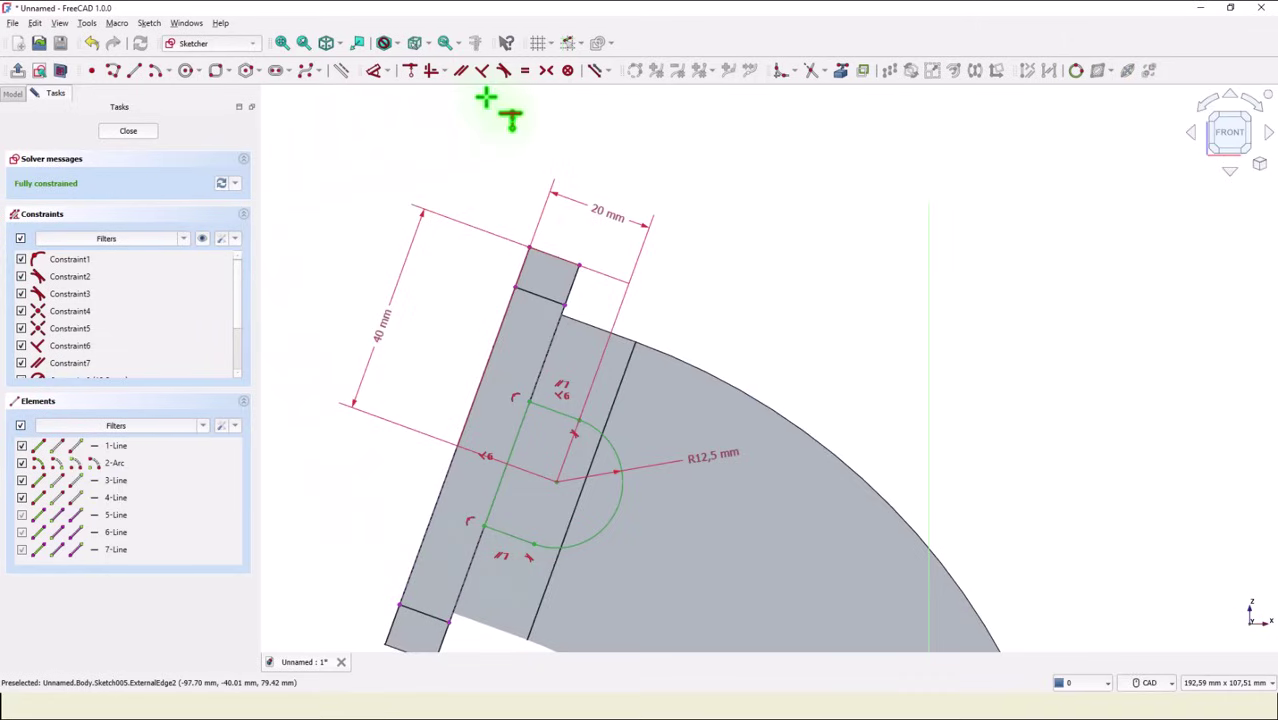
Close the lug sketch and pad it reversed, with type To first, onto the pipe
{"action": "left_click", "coordinate": [282, 43]}
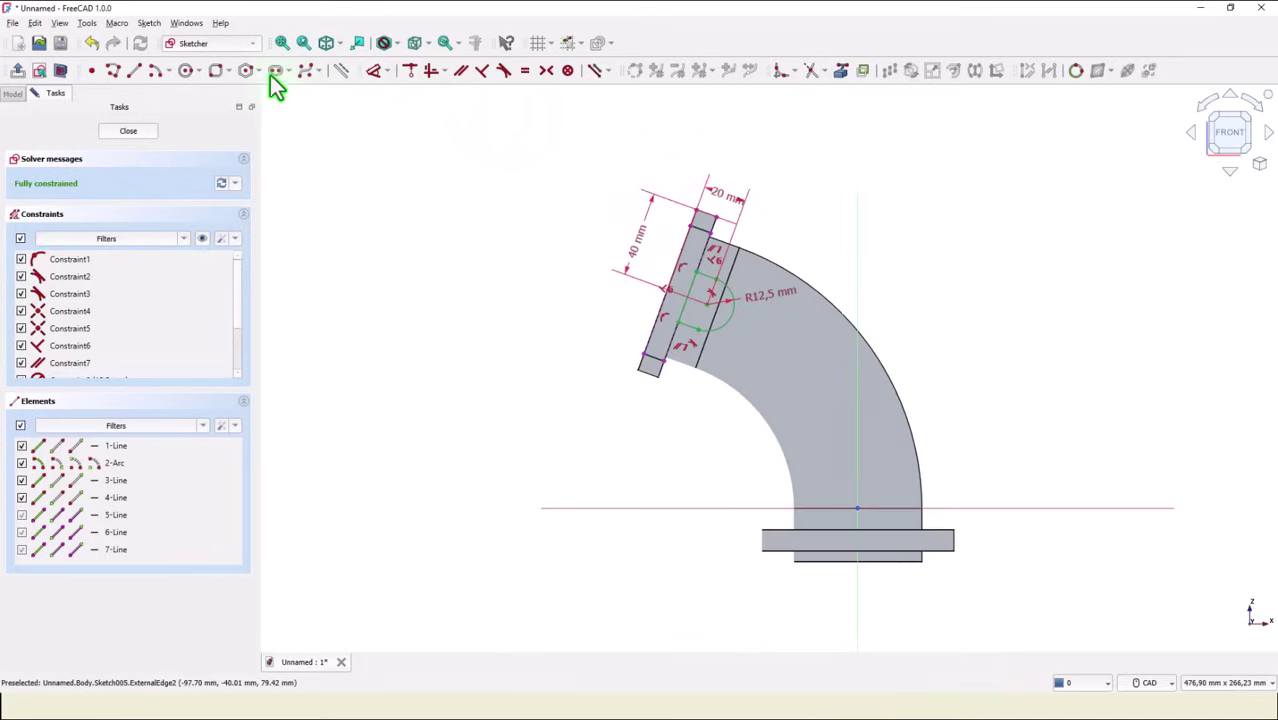
{"action": "left_click", "coordinate": [133, 134]}
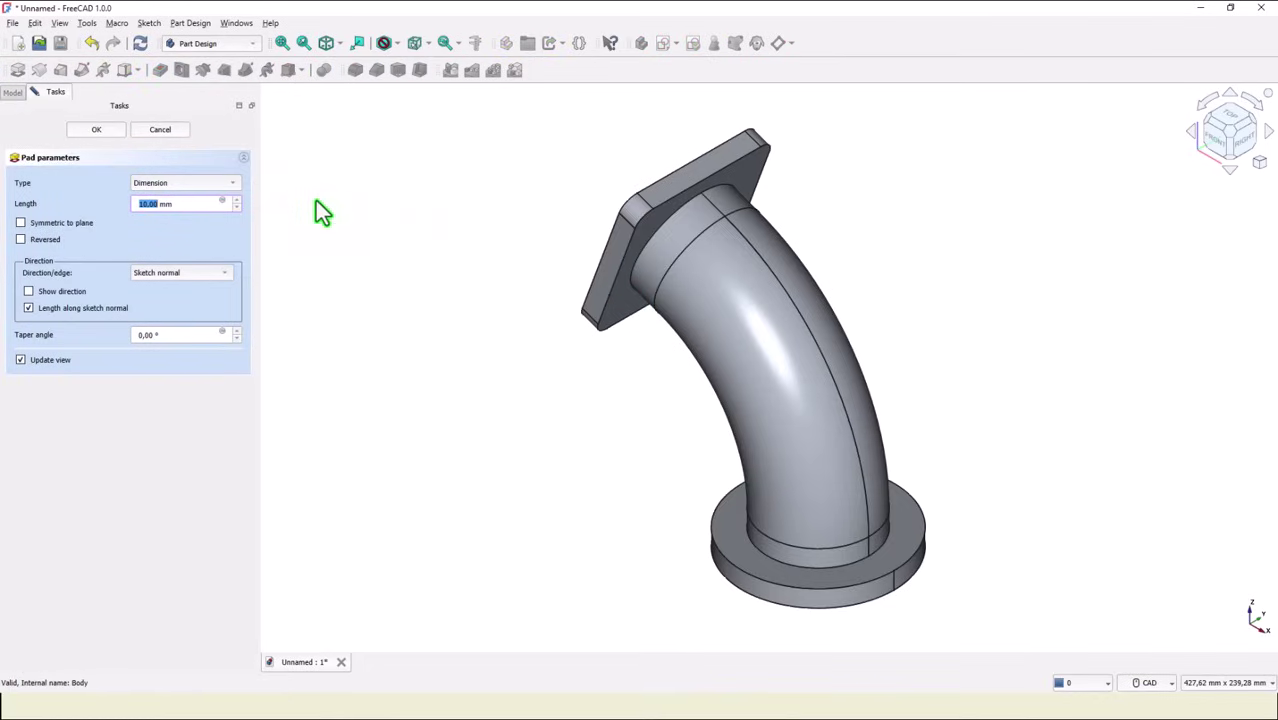
{"action": "left_click", "coordinate": [21, 241]}
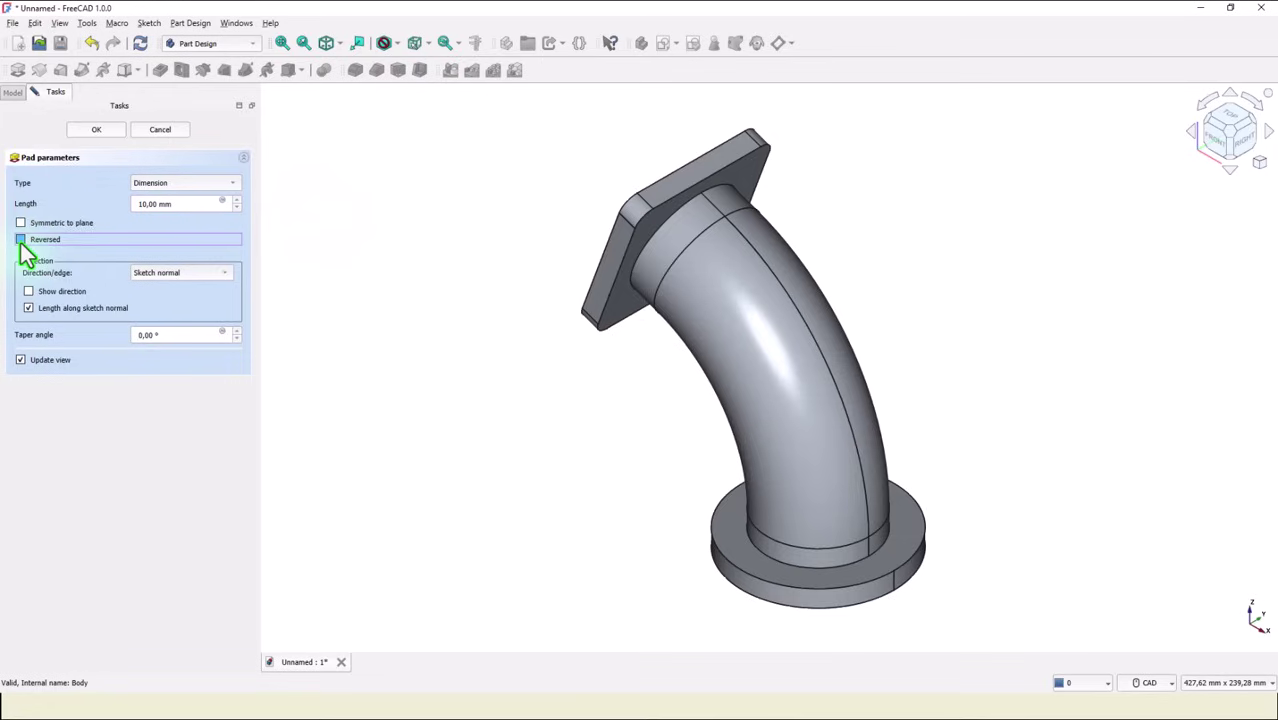
{"action": "left_click", "coordinate": [162, 184]}
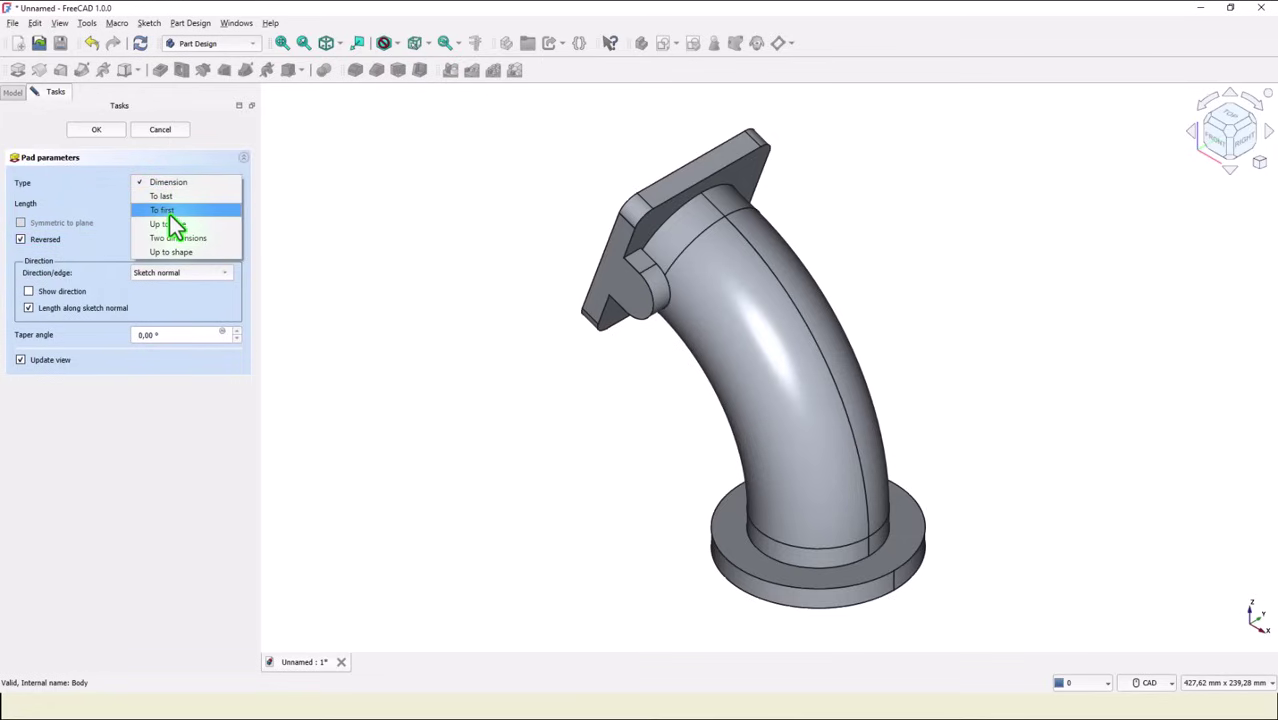
{"action": "left_click", "coordinate": [170, 215]}
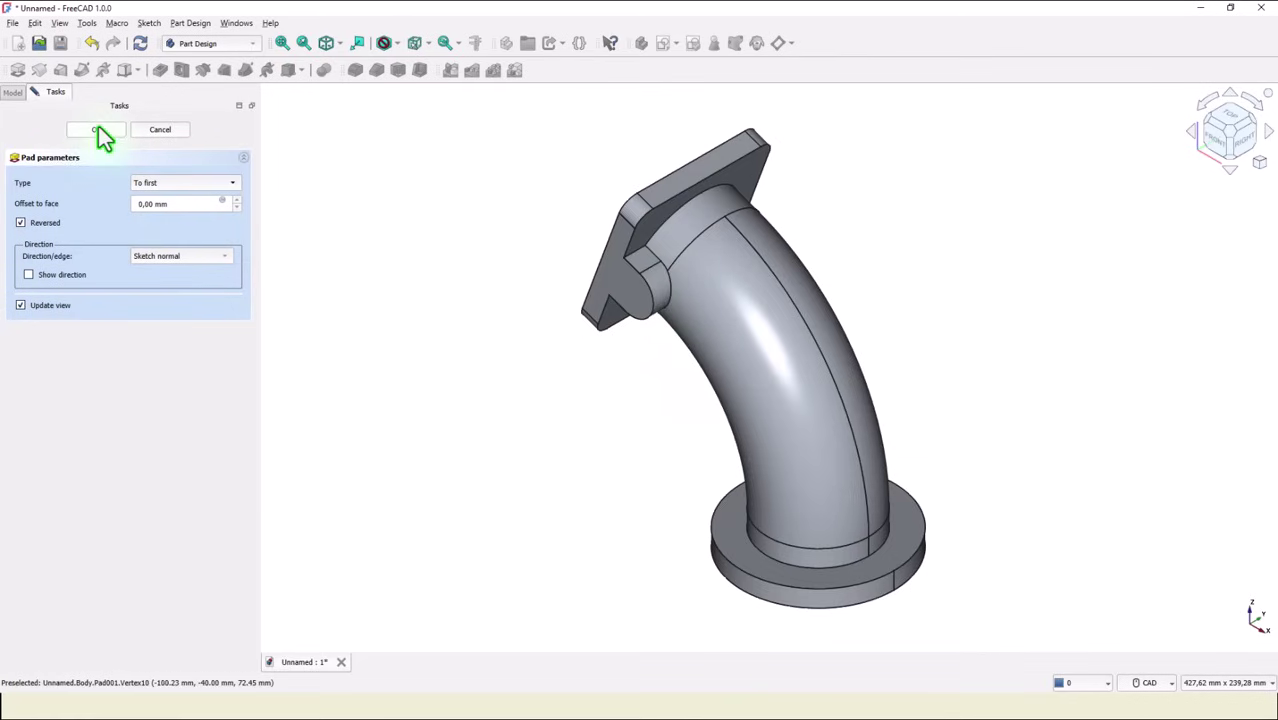
{"action": "key", "text": "Return"}
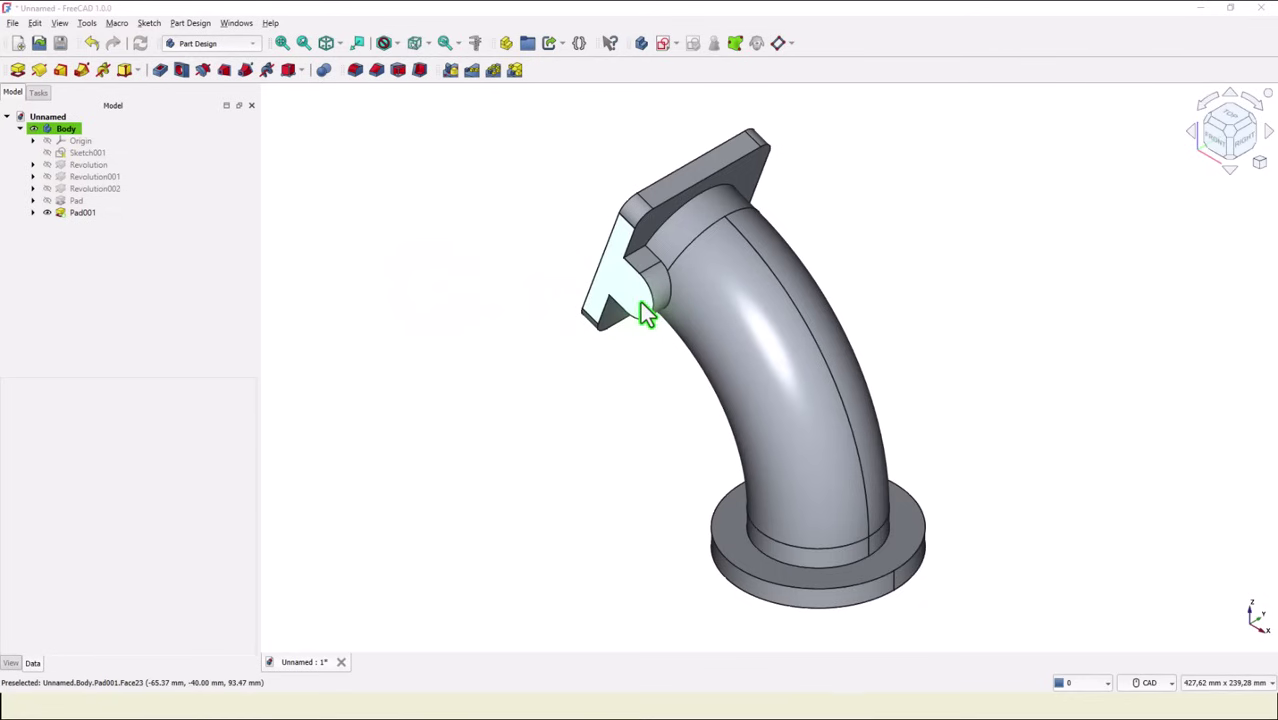
Drill a 12 mm diameter, 8 mm deep hole into the lug's outer face
{"action": "left_click", "coordinate": [645, 315]}
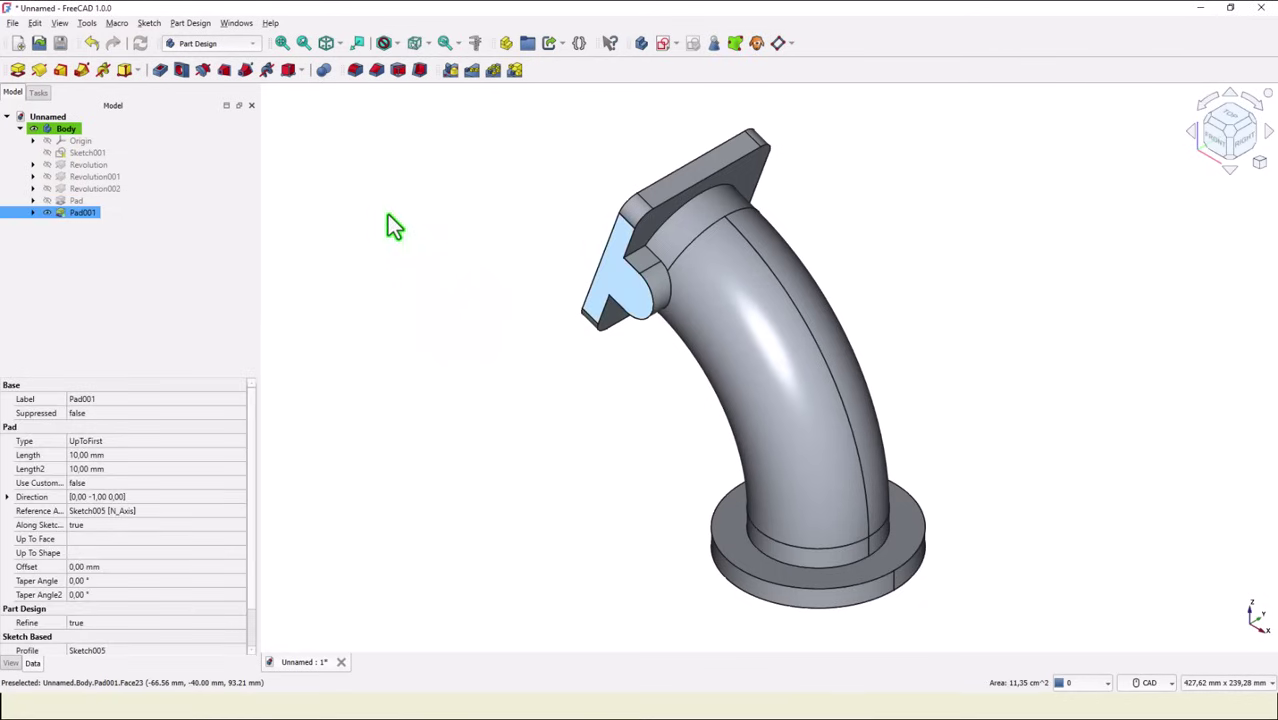
{"action": "left_click", "coordinate": [181, 70]}
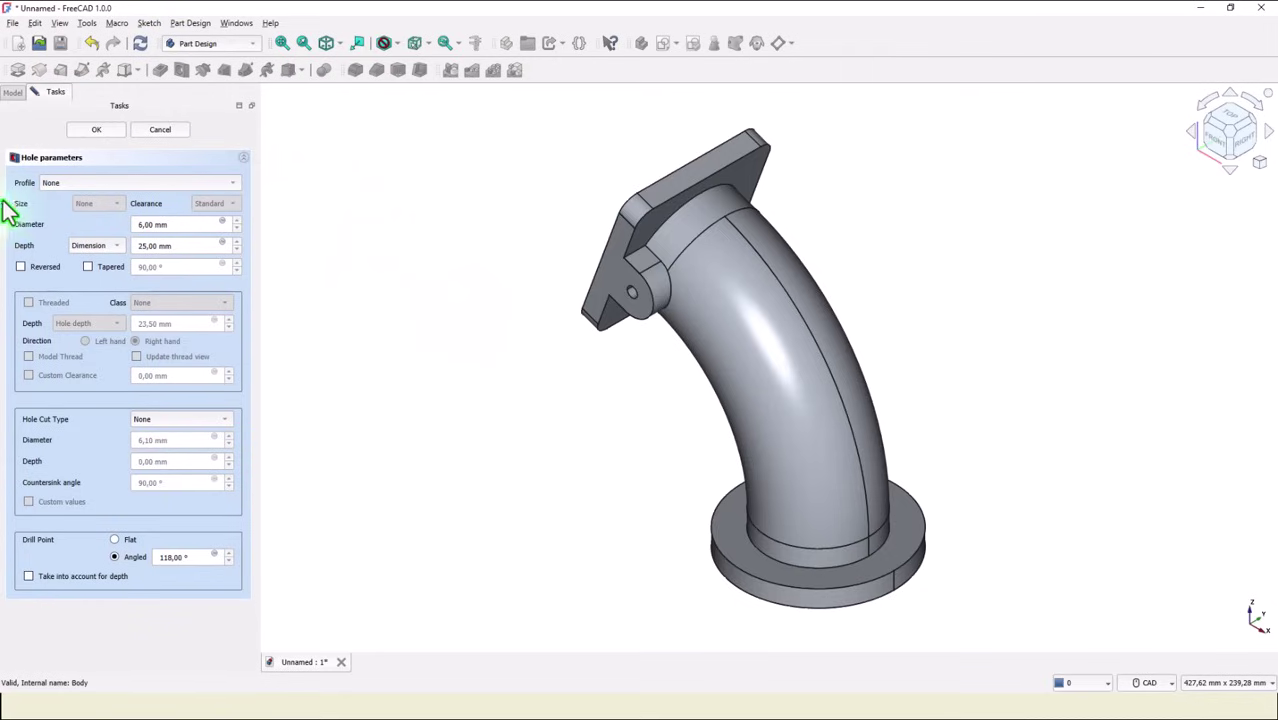
{"action": "left_click_drag", "start_coordinate": [168, 224], "coordinate": [133, 226]}
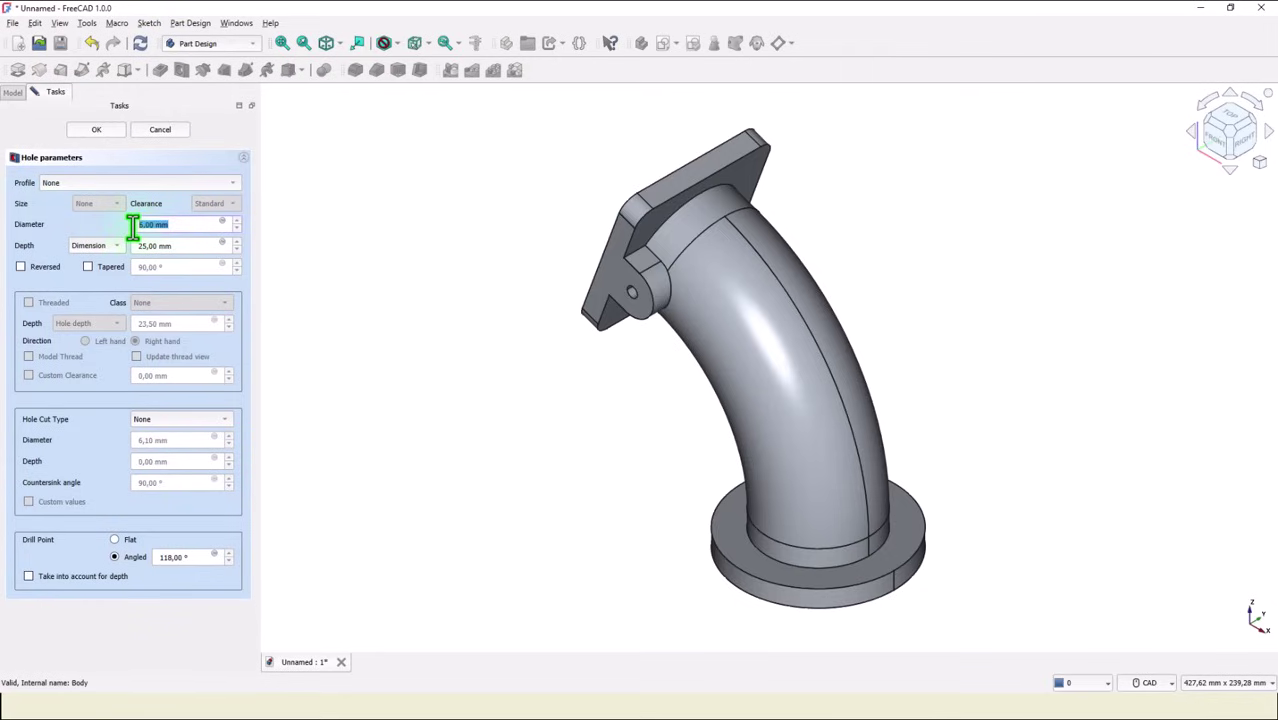
{"action": "type", "text": "12"}
{"action": "left_click_drag", "start_coordinate": [176, 250], "coordinate": [121, 251]}
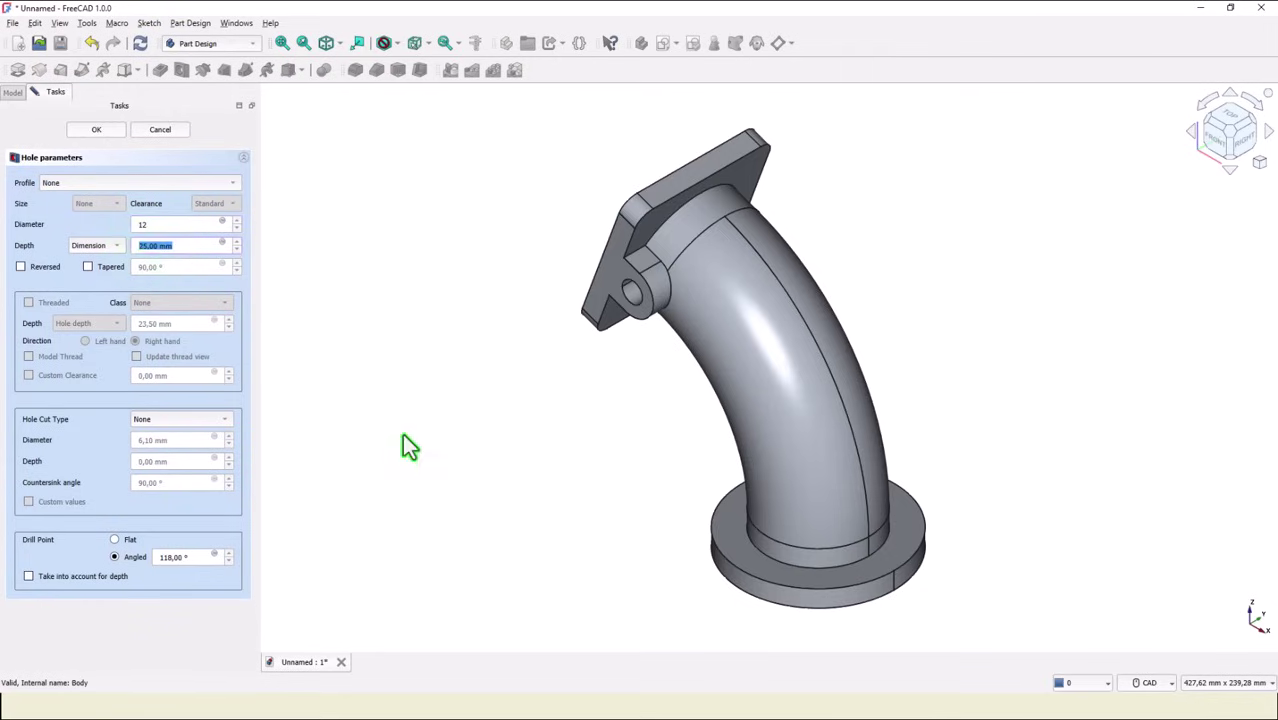
{"action": "type", "text": "80/2"}
{"action": "key", "text": "Return"}
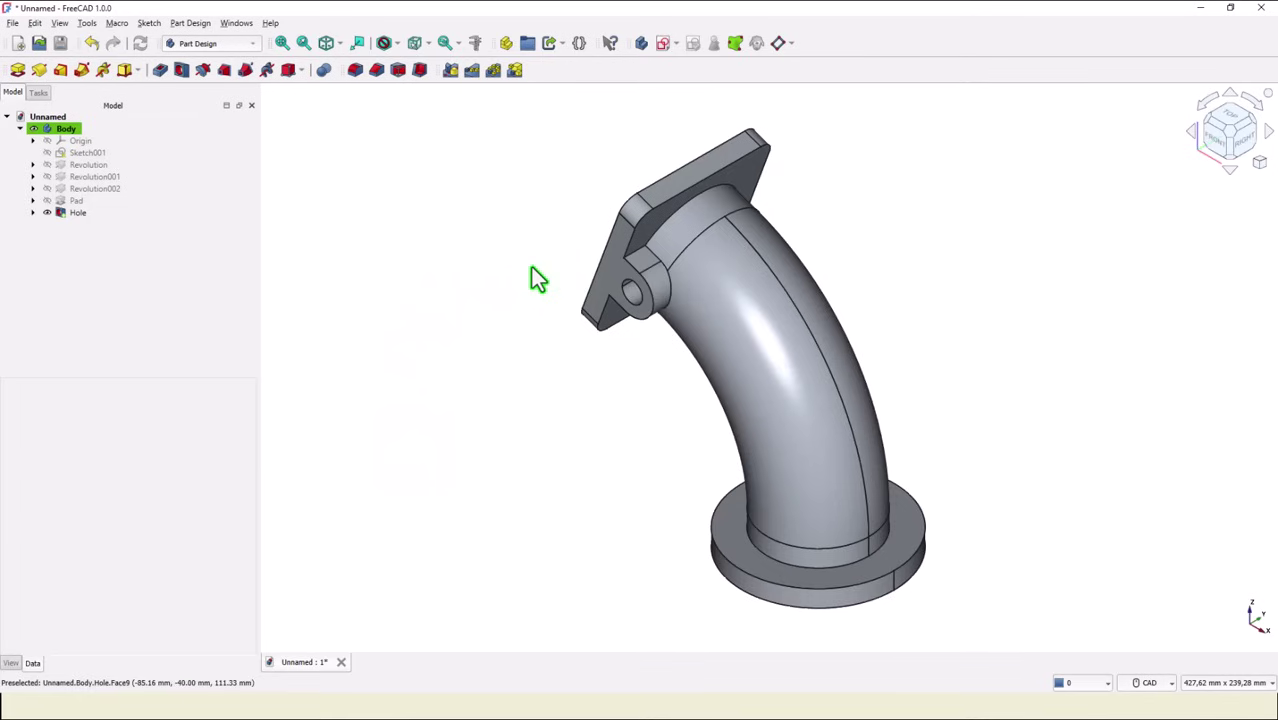
{"action": "middle_click_drag", "start_coordinate": [531, 267], "coordinate": [841, 366]}
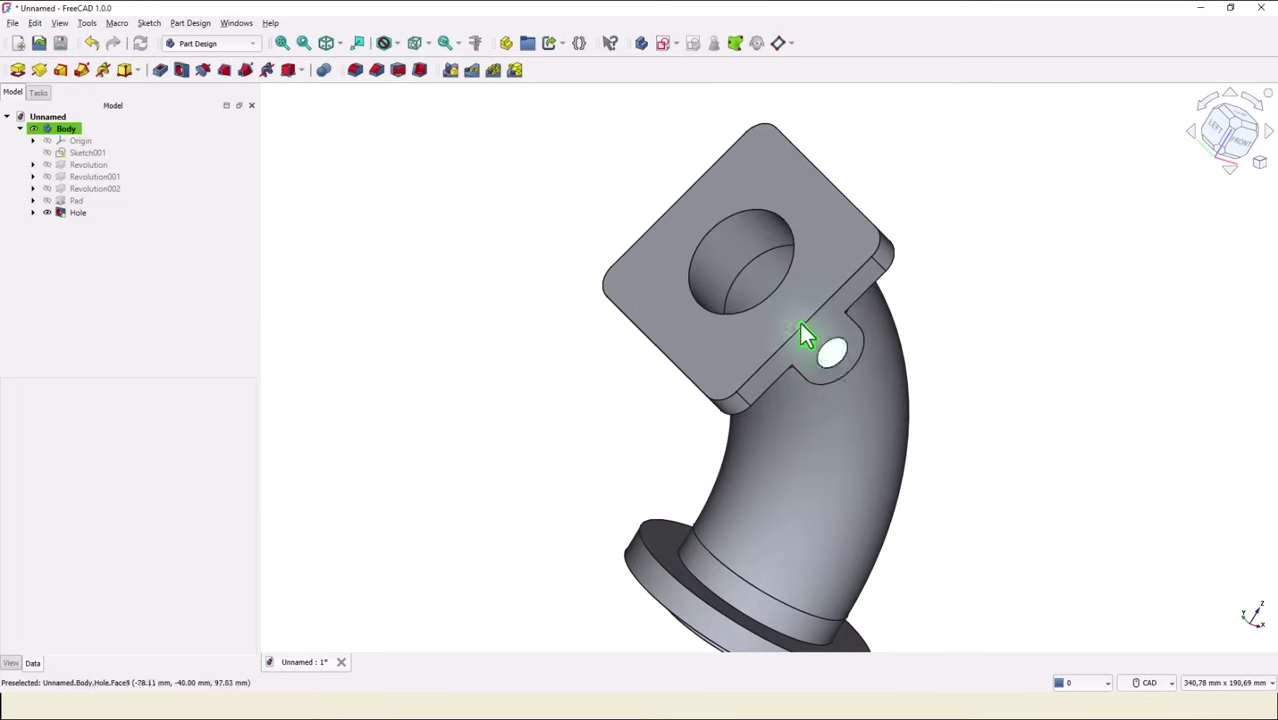
{"action": "middle_click_drag", "start_coordinate": [733, 253], "coordinate": [548, 217]}
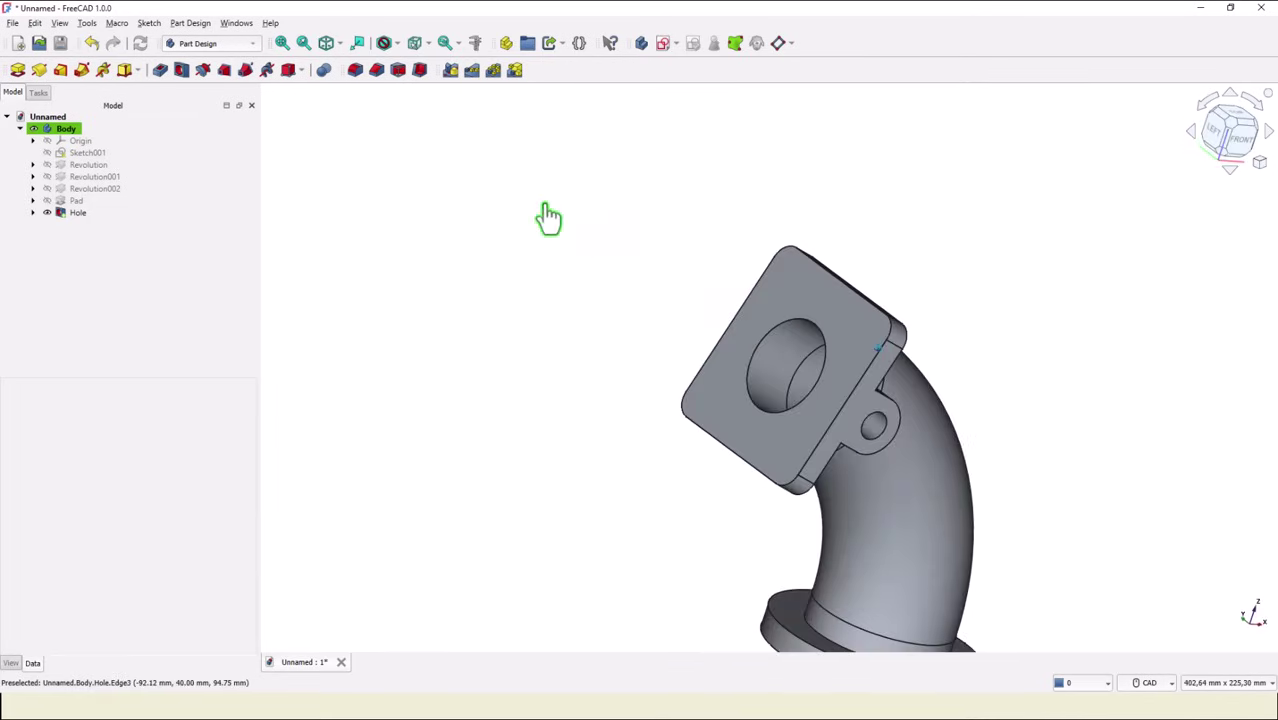
{"action": "left_click", "coordinate": [324, 48]}
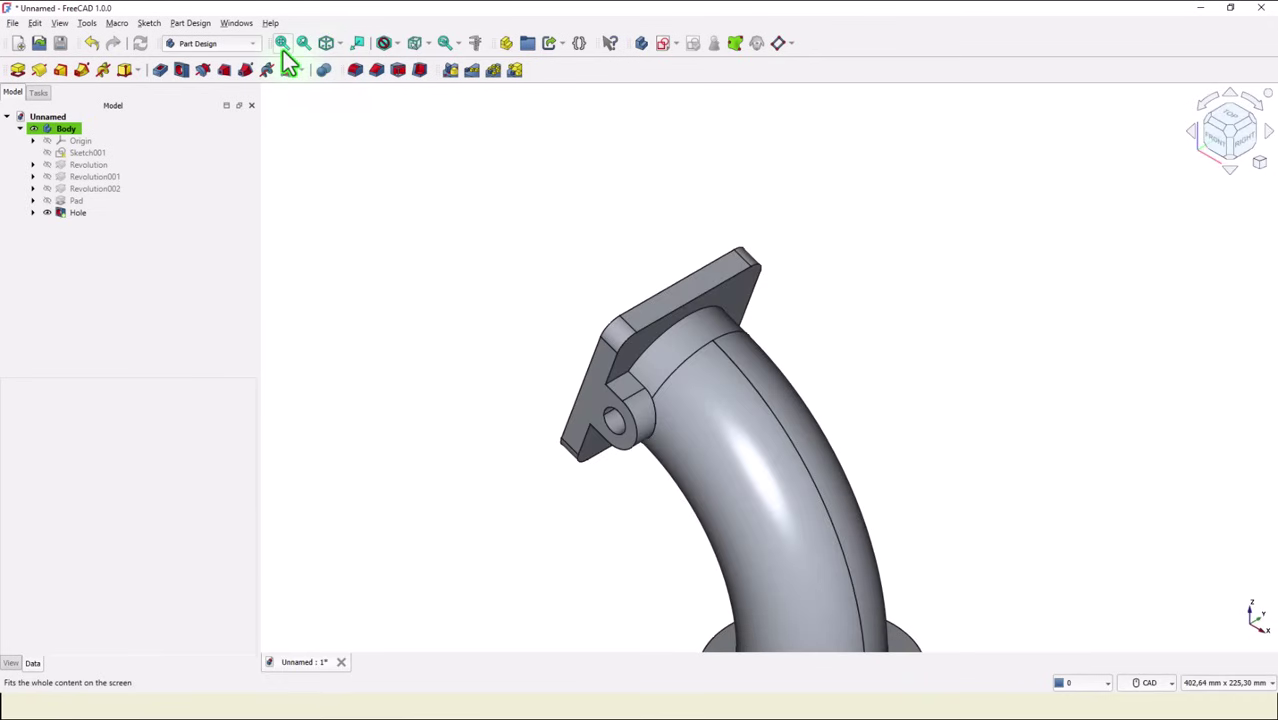
{"action": "left_click", "coordinate": [283, 50]}
{"action": "middle_click_drag", "start_coordinate": [499, 197], "coordinate": [587, 137]}
{"action": "left_click", "coordinate": [619, 199]}
Sketch a bolt-hole circle centred on the square flange's top-left corner arc and close the sketch
{"action": "left_click", "coordinate": [661, 46]}
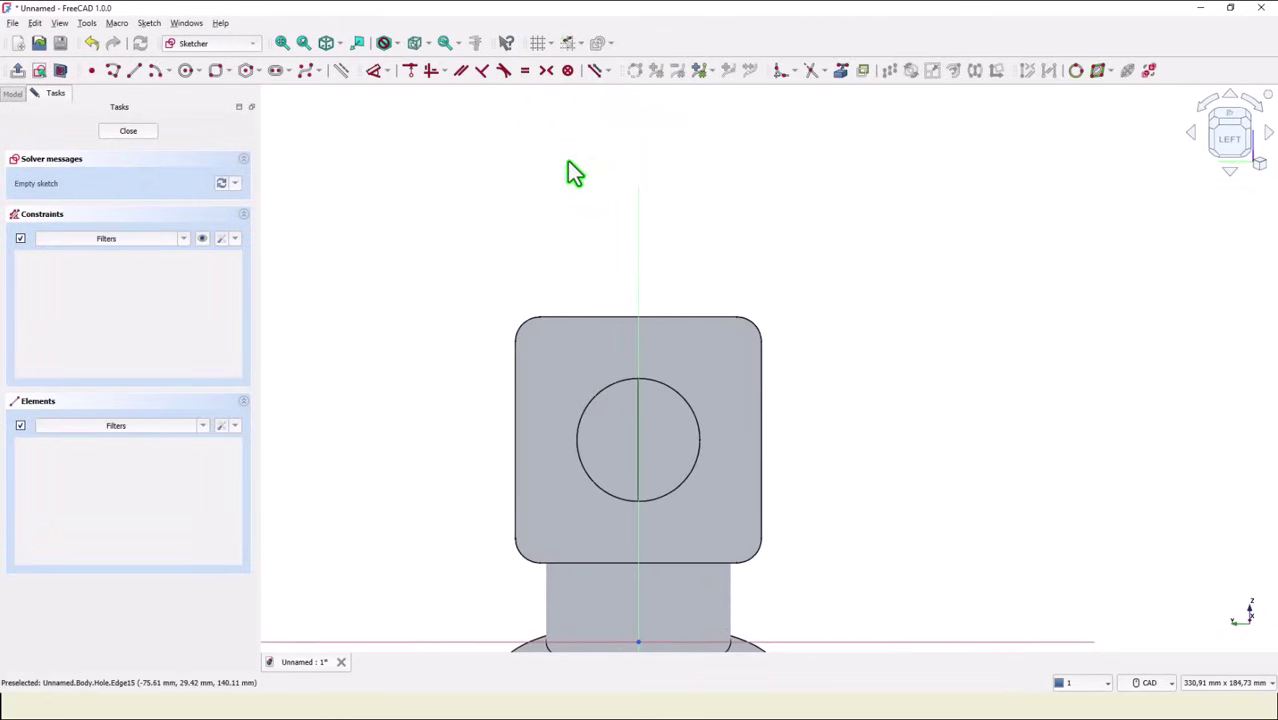
{"action": "left_click", "coordinate": [843, 74]}
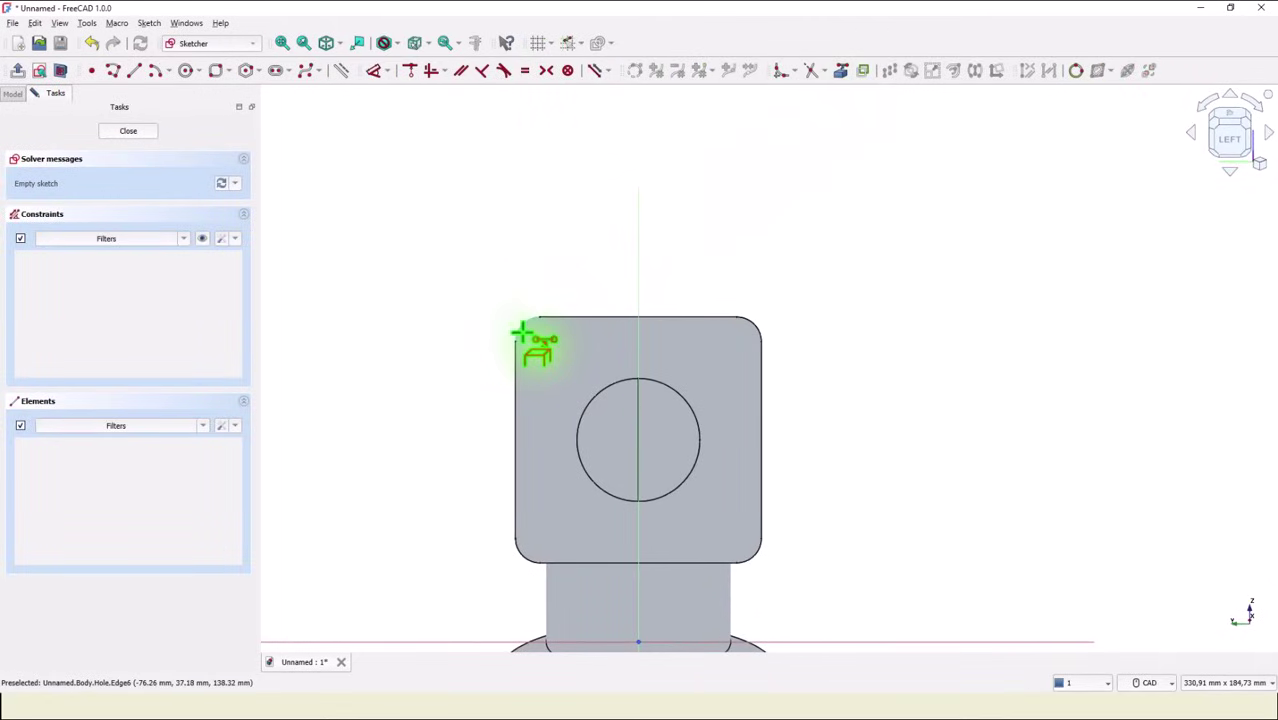
{"action": "left_click", "coordinate": [520, 325]}
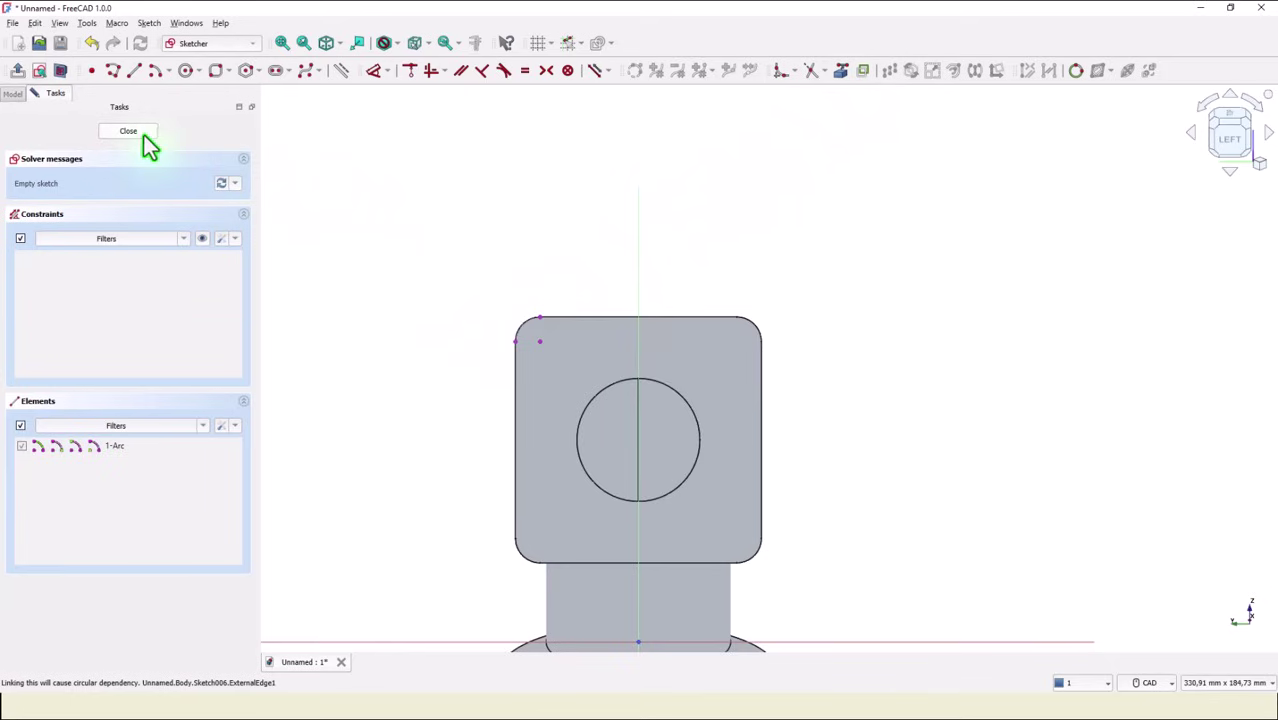
{"action": "left_click", "coordinate": [196, 70]}
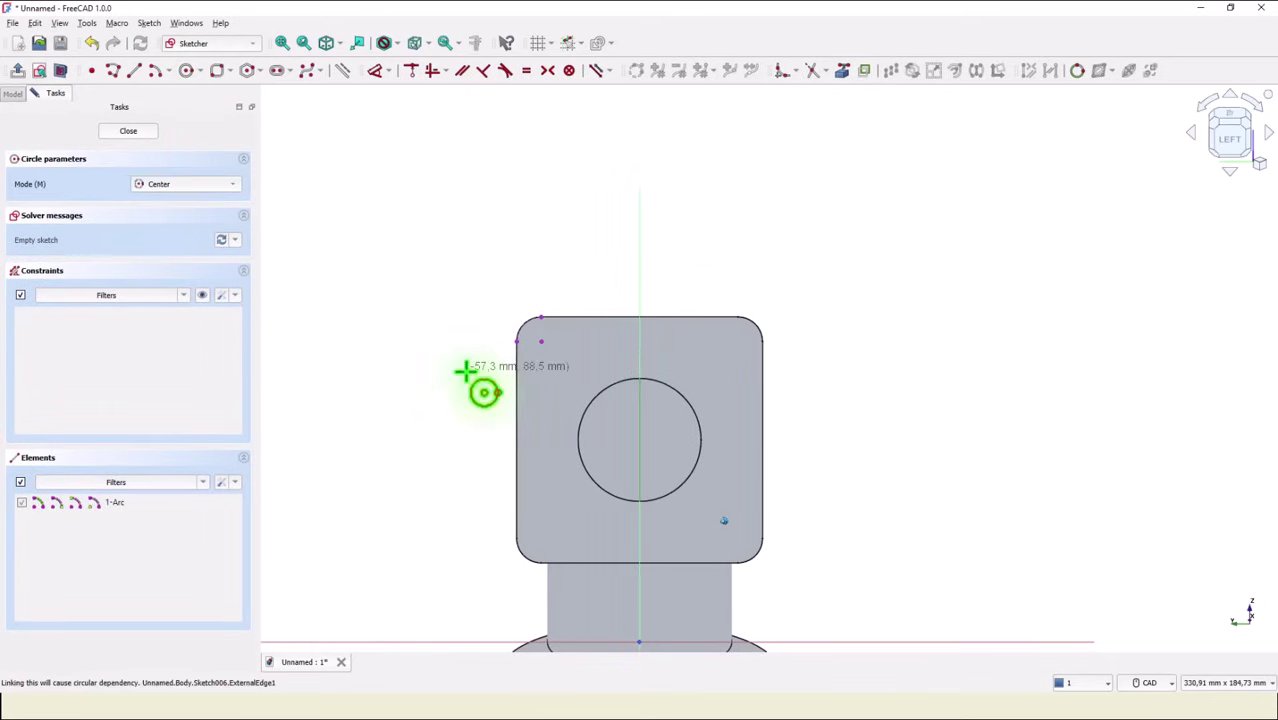
{"action": "left_click", "coordinate": [541, 341]}
{"action": "left_click", "coordinate": [551, 352]}
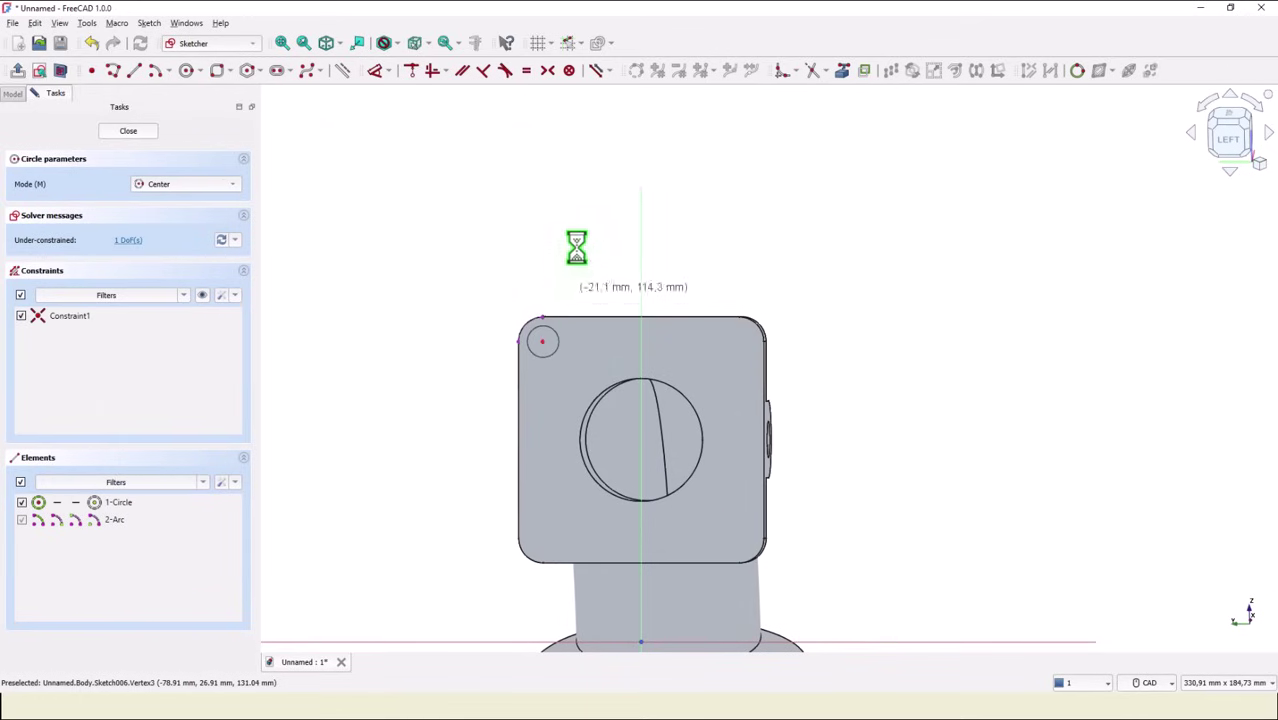
{"action": "left_click", "coordinate": [146, 133]}
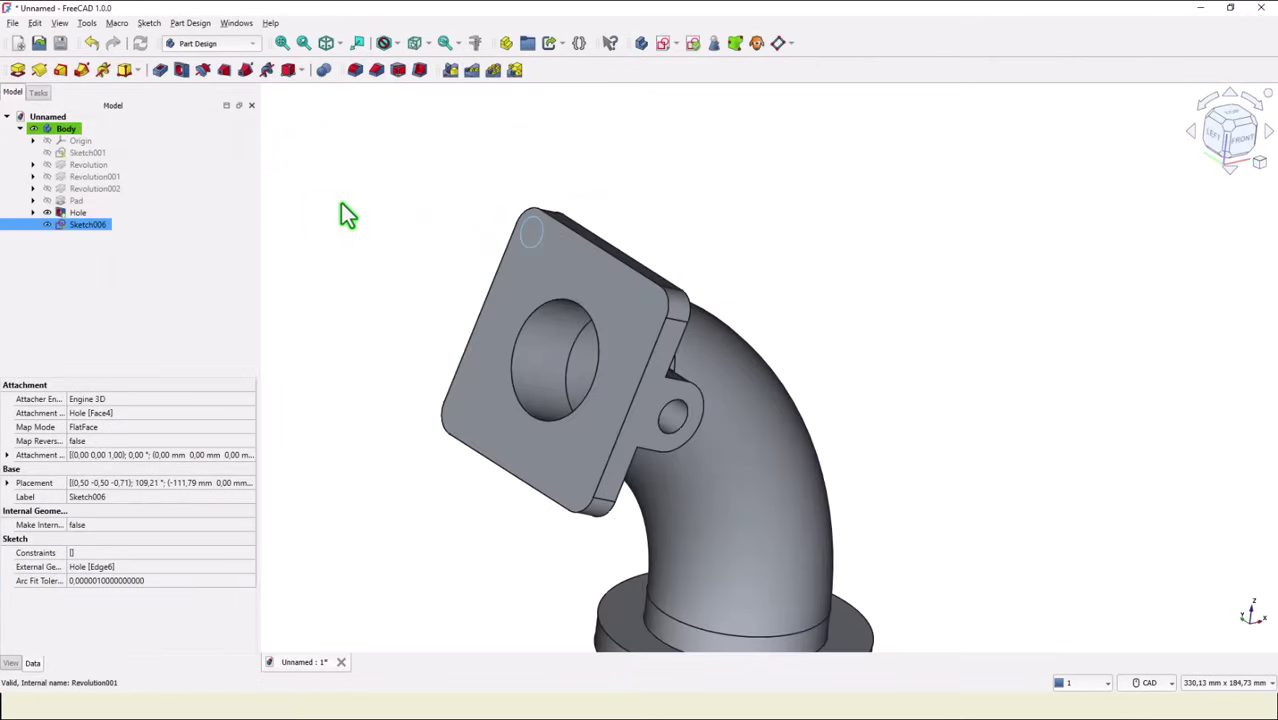
Create an 8 mm diameter, 10 mm deep hole from the corner sketch and select Hole001
{"action": "left_click", "coordinate": [181, 73]}
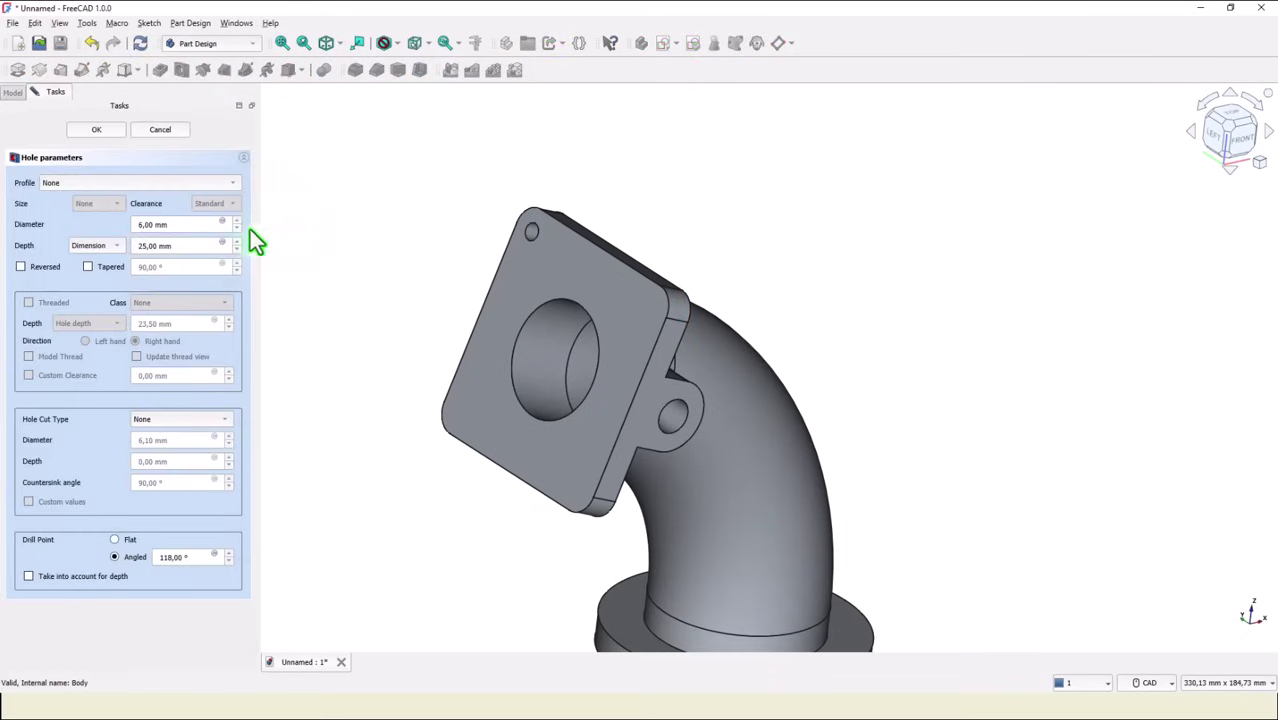
{"action": "left_click", "coordinate": [177, 224]}
{"action": "double_click", "coordinate": [189, 230]}
{"action": "type", "text": "8"}
{"action": "triple_click", "coordinate": [185, 247]}
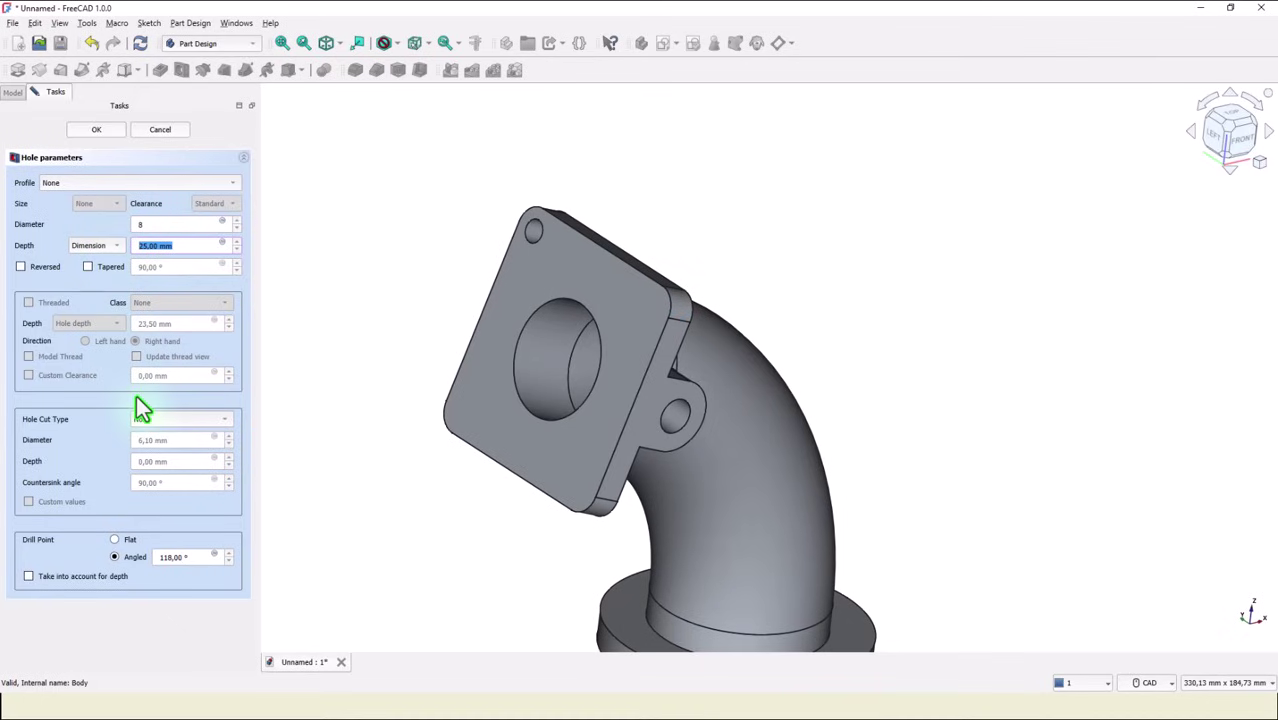
{"action": "type", "text": "10"}
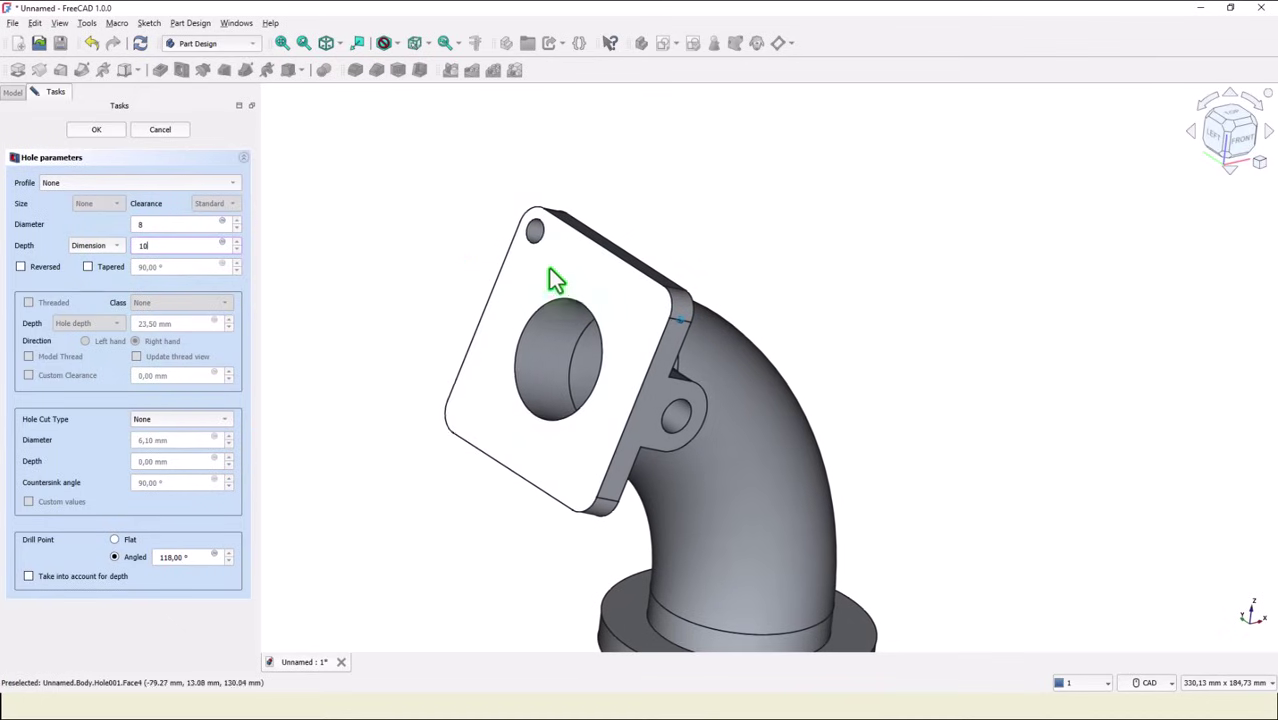
{"action": "left_click", "coordinate": [97, 130]}
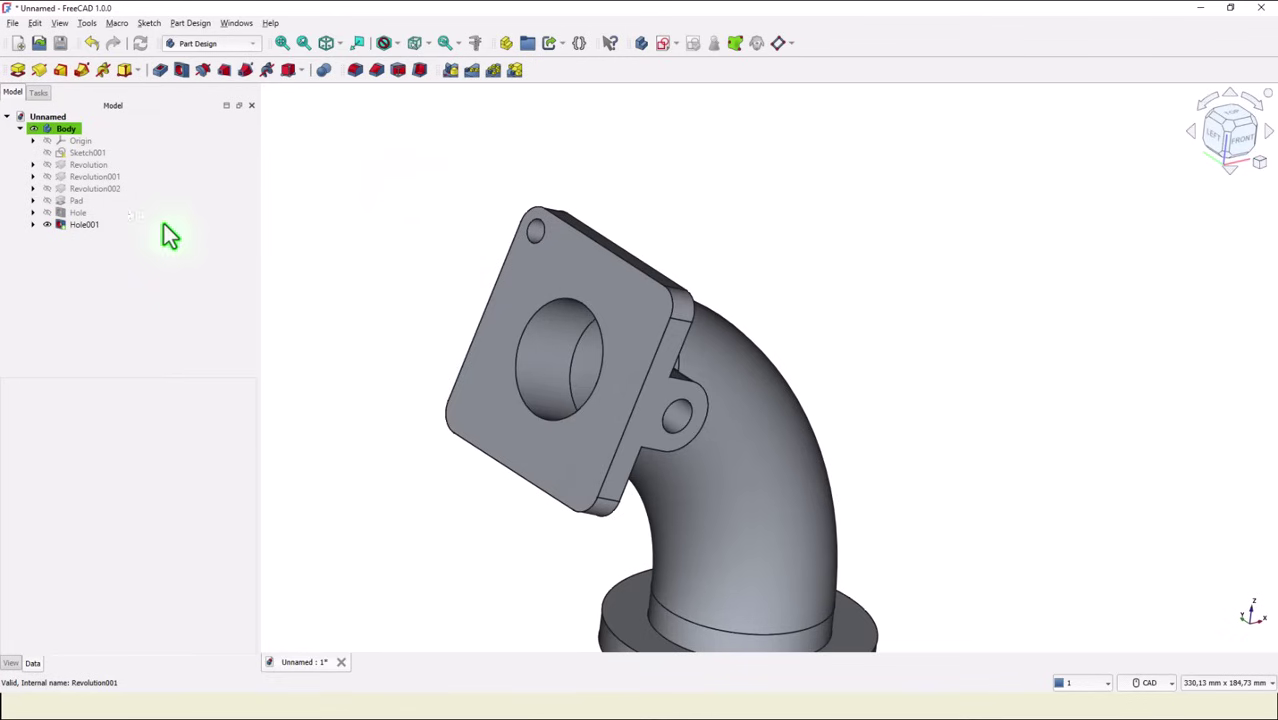
{"action": "left_click", "coordinate": [68, 223]}
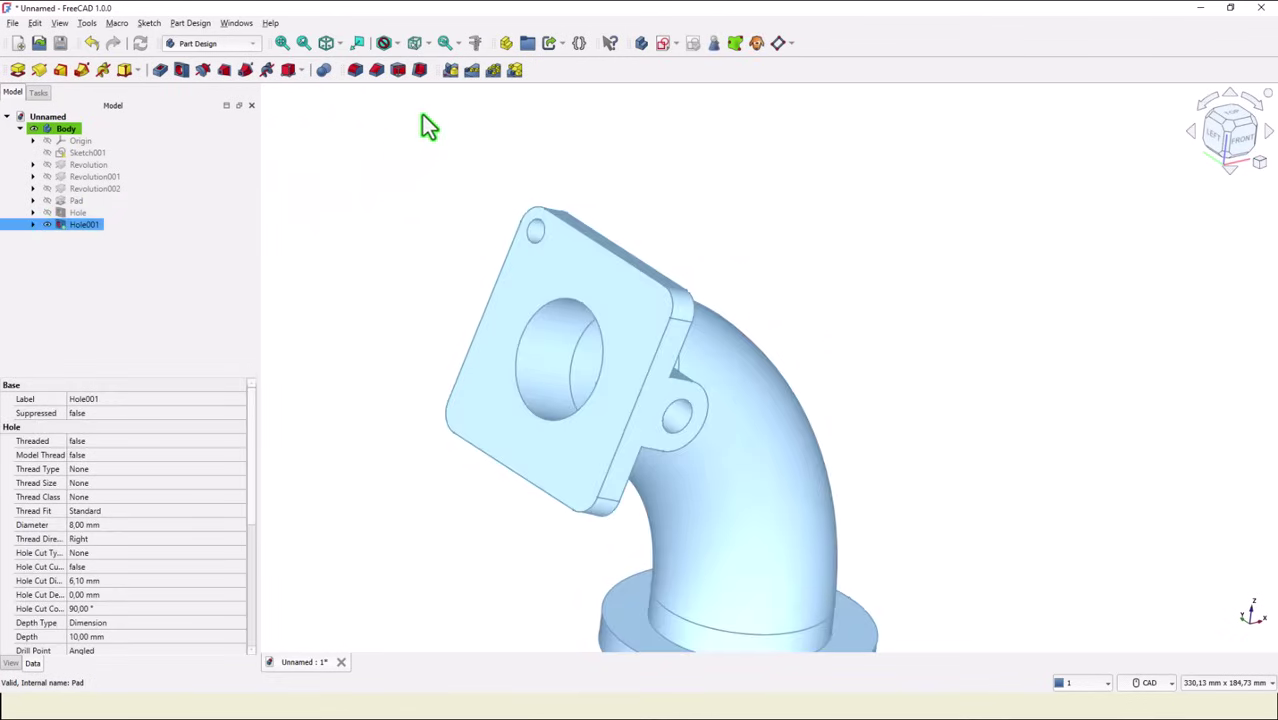
Polar-pattern Hole001 with 4 occurrences about the hole edge's axis
{"action": "left_click", "coordinate": [493, 70]}
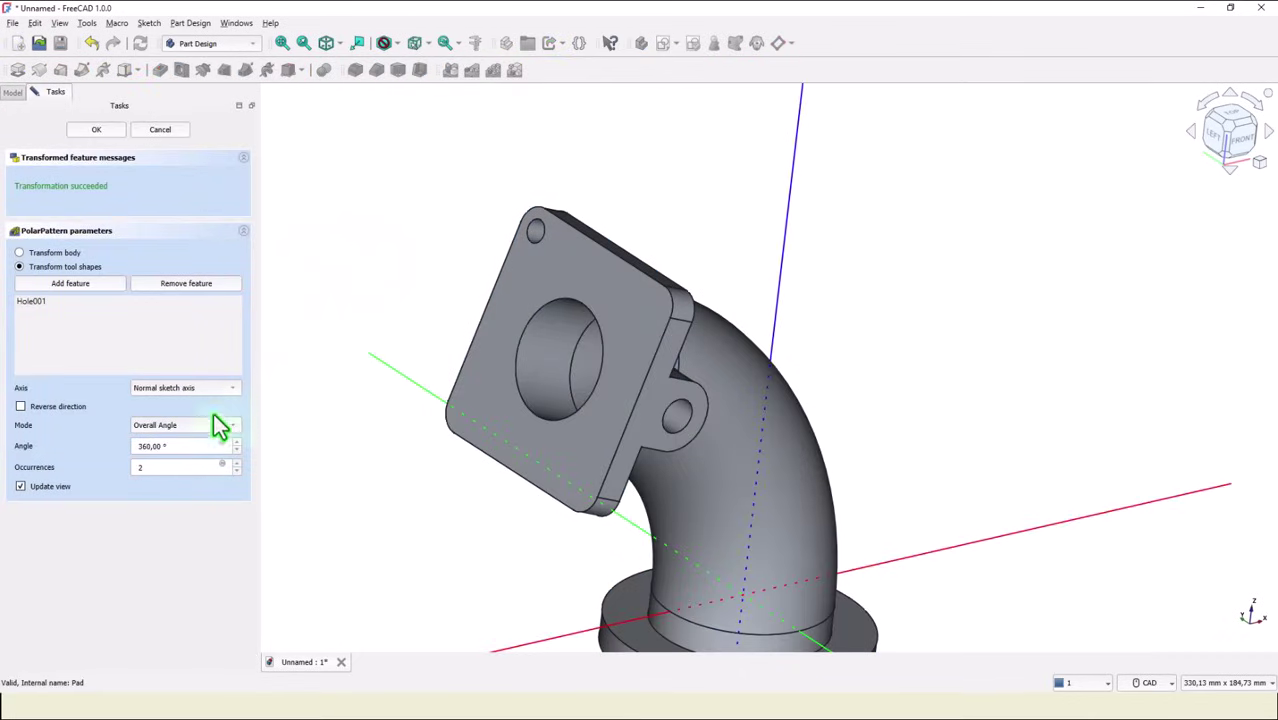
{"action": "left_click", "coordinate": [190, 387]}
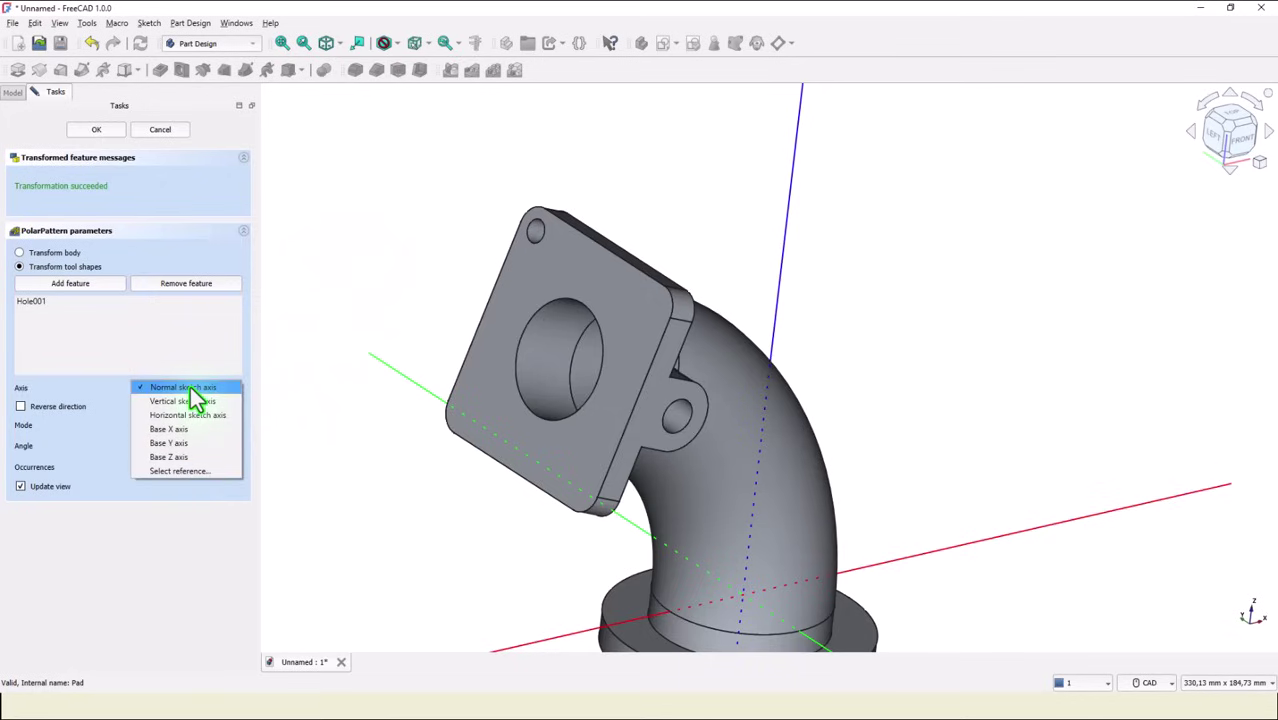
{"action": "left_click", "coordinate": [172, 470]}
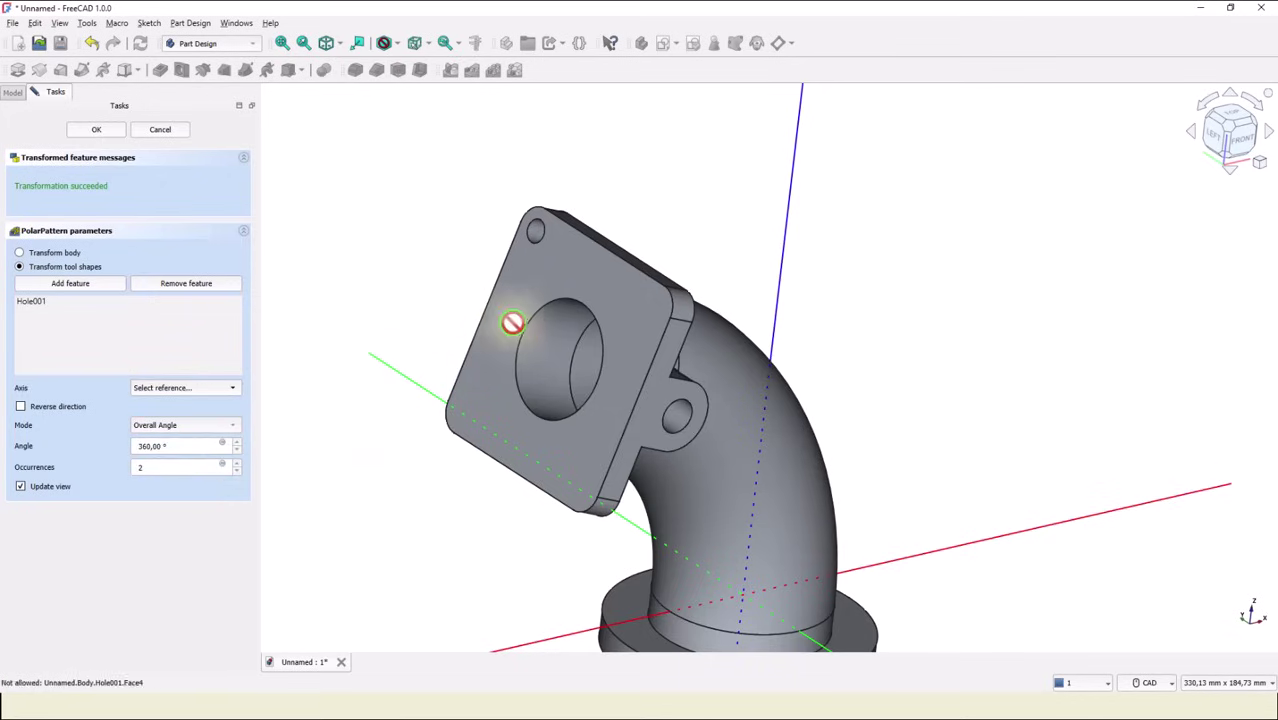
{"action": "left_click", "coordinate": [532, 330]}
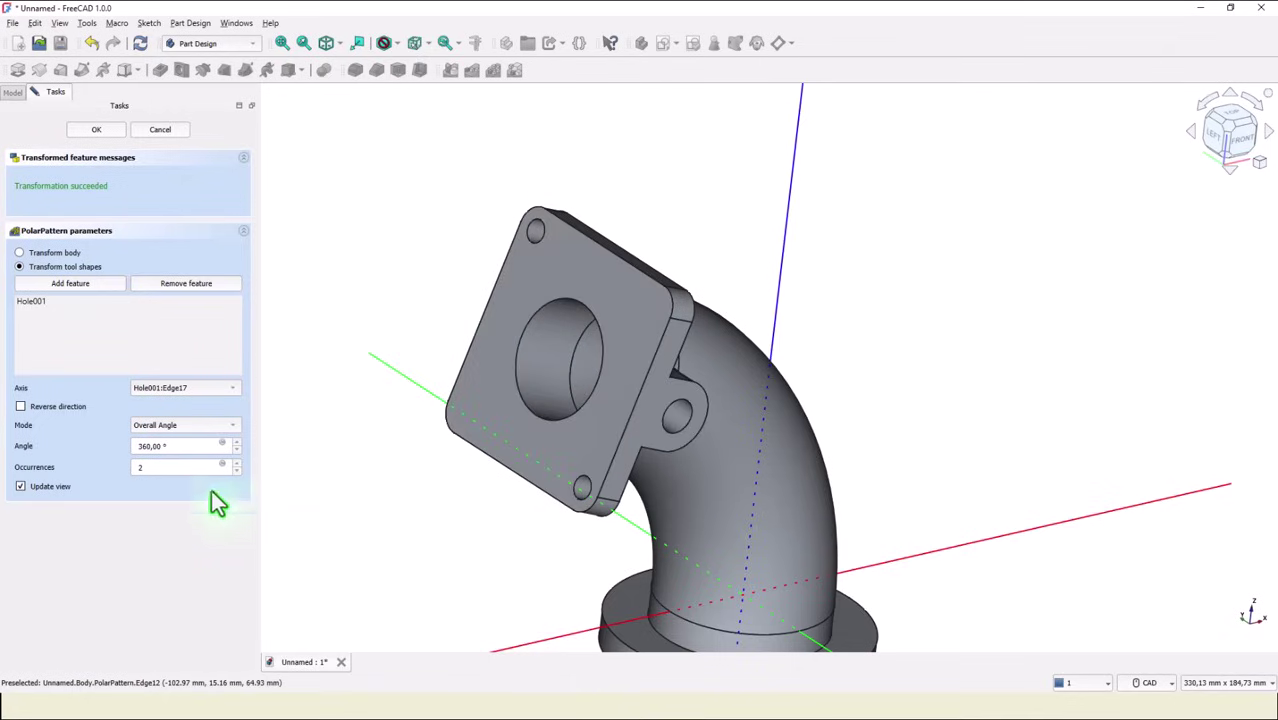
{"action": "left_click_drag", "start_coordinate": [168, 465], "coordinate": [125, 467]}
{"action": "type", "text": "4"}
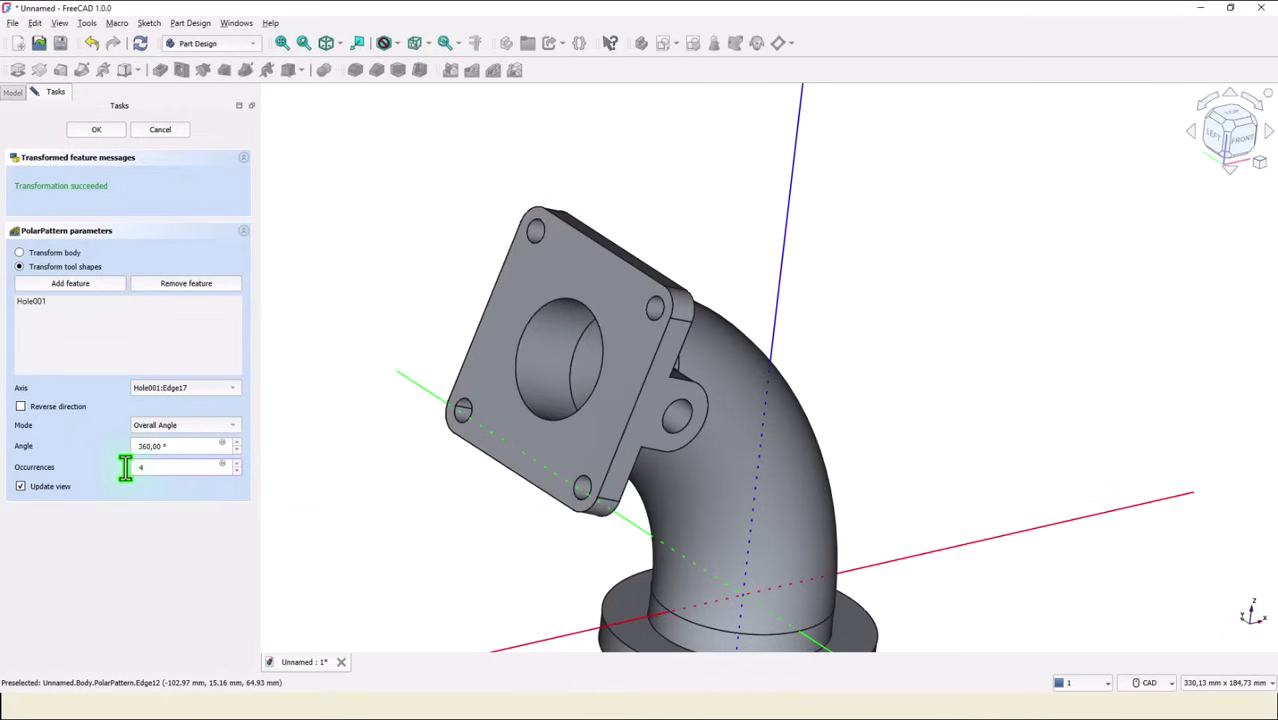
{"action": "left_click", "coordinate": [107, 132]}
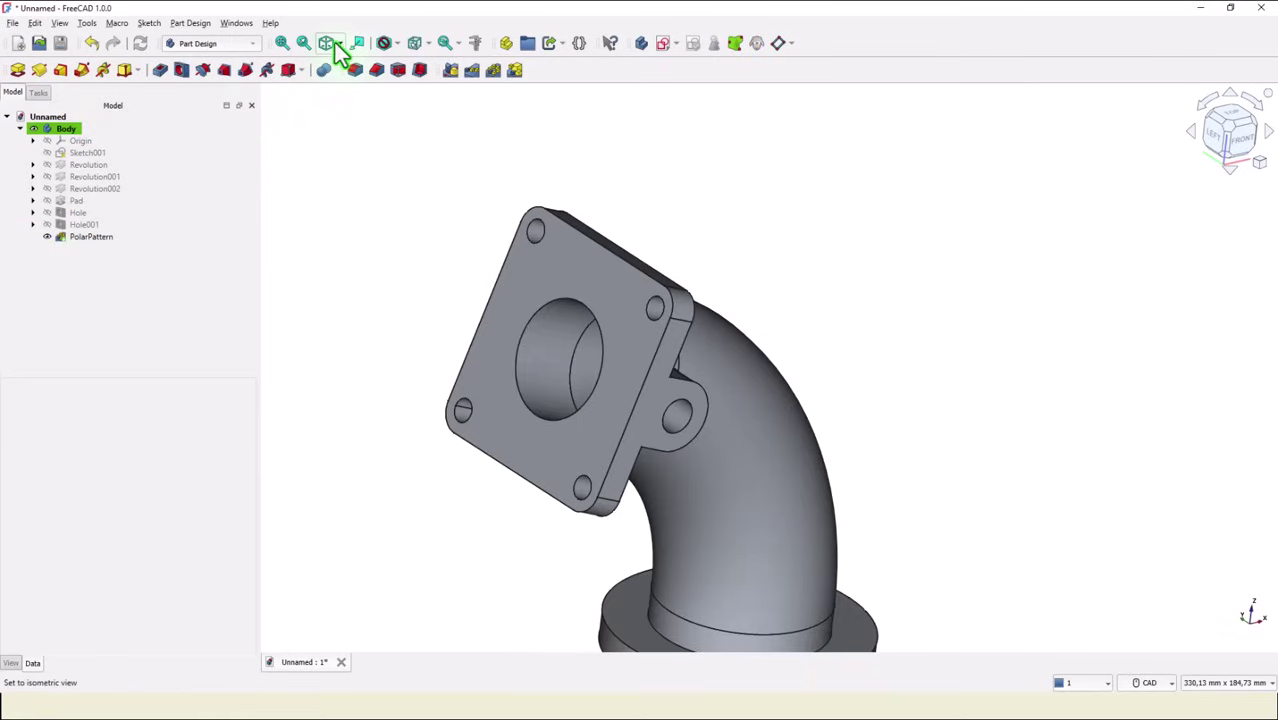
{"action": "left_click", "coordinate": [327, 44]}
Start a new sketch on the round flange's face, shown as a section view
{"action": "left_click", "coordinate": [281, 44]}
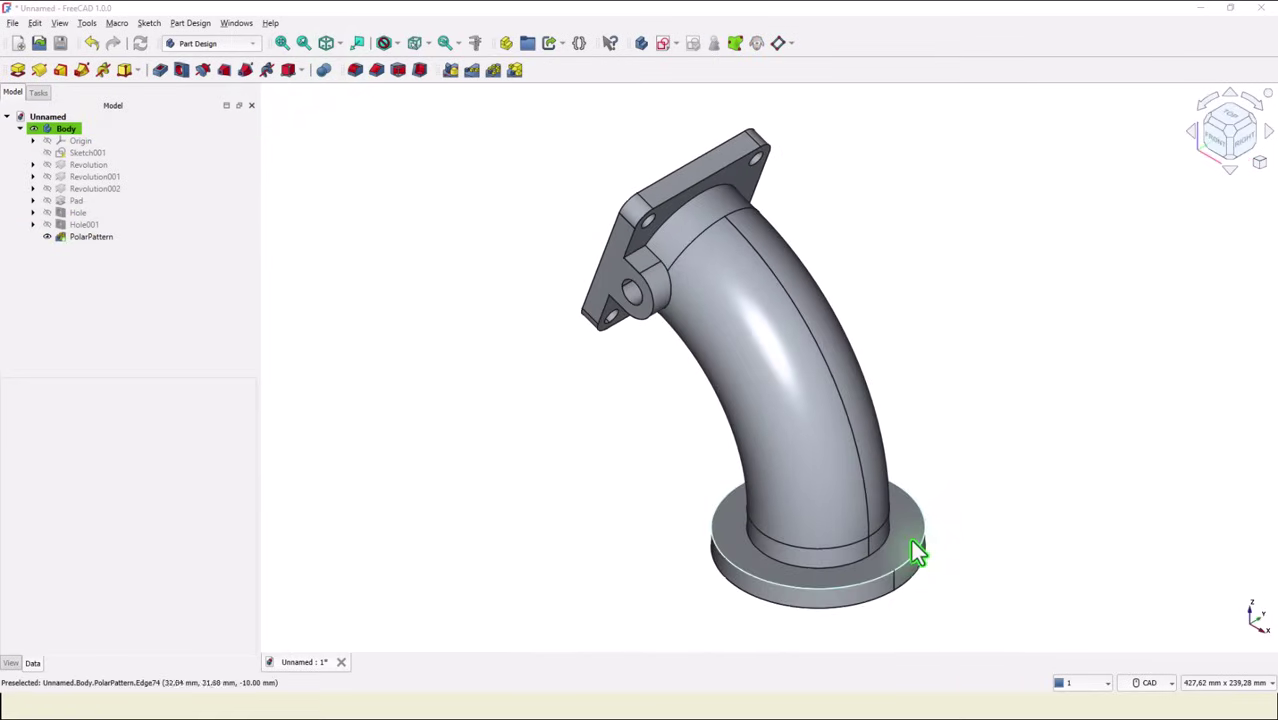
{"action": "left_click", "coordinate": [915, 540]}
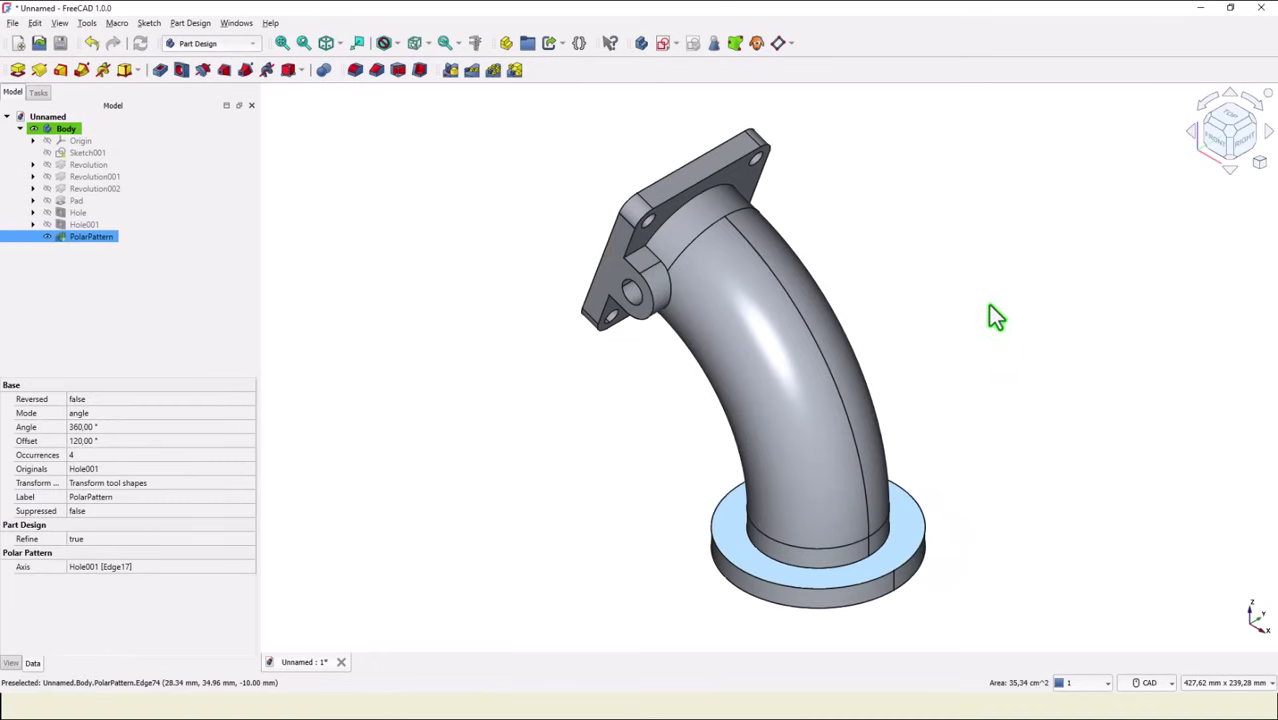
{"action": "left_click", "coordinate": [660, 46]}
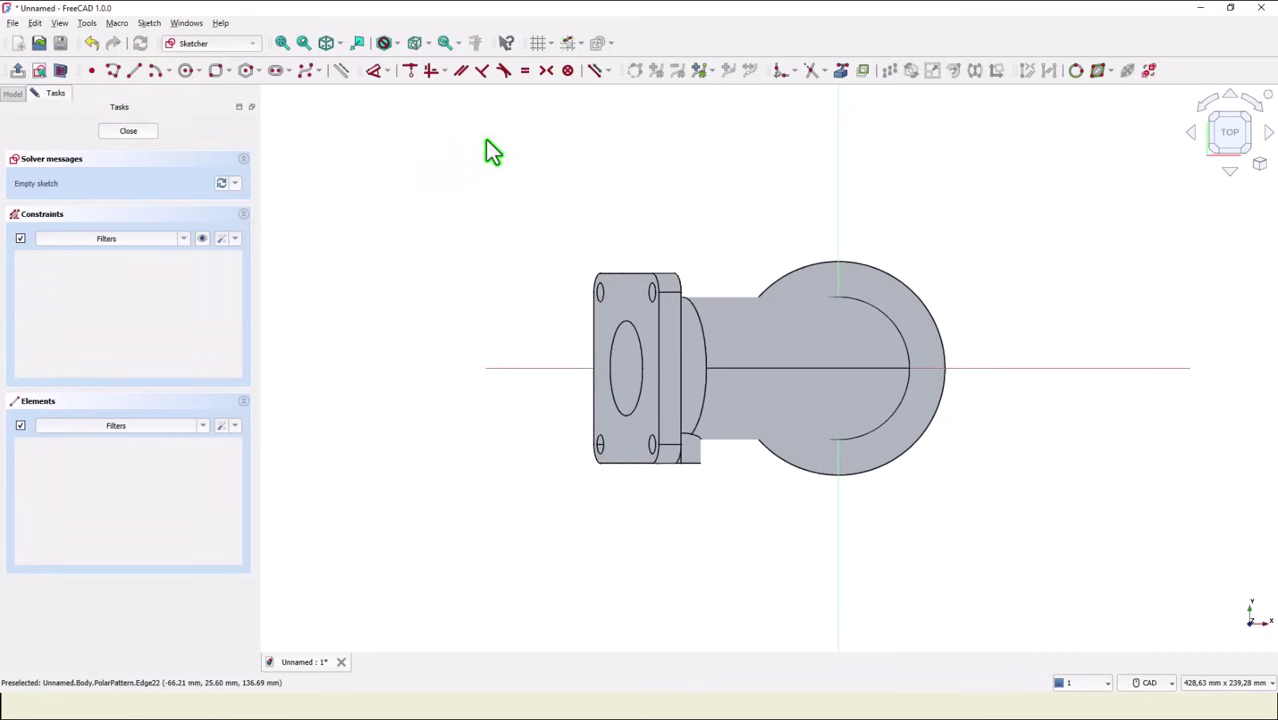
{"action": "left_click", "coordinate": [62, 76]}
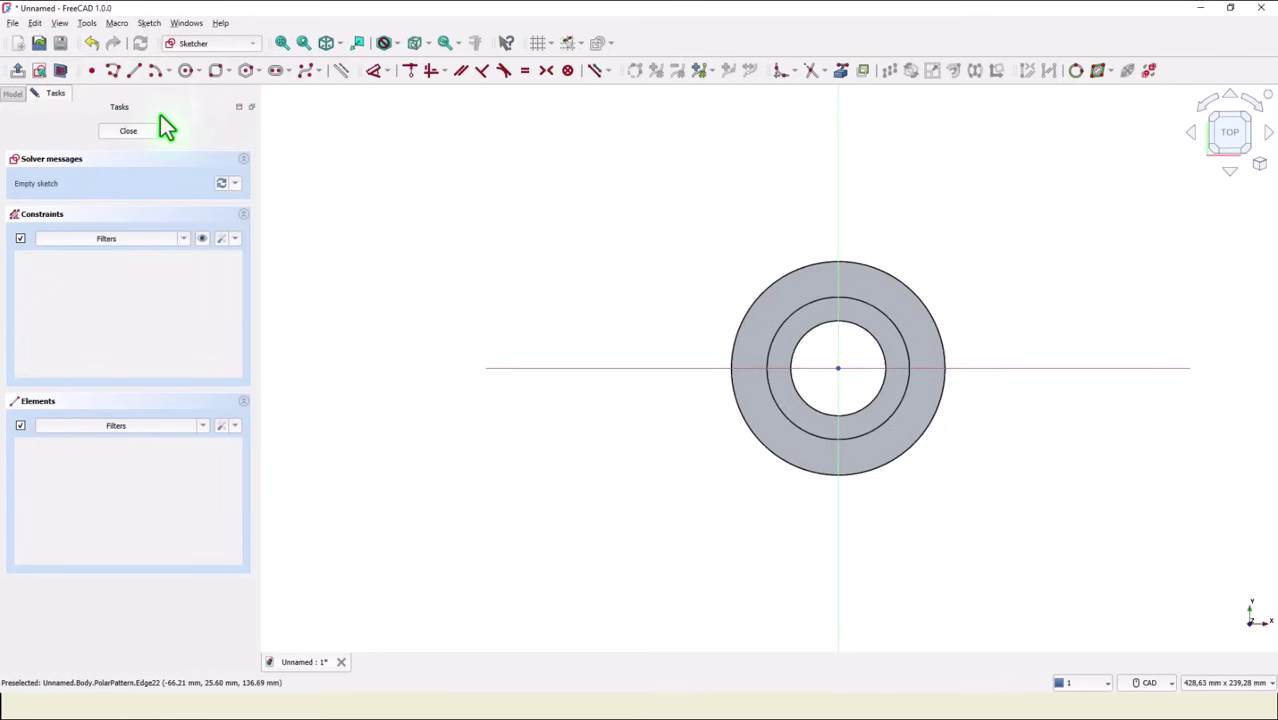
Draw a 37 mm line from the origin at -45°
{"action": "left_click", "coordinate": [132, 74]}
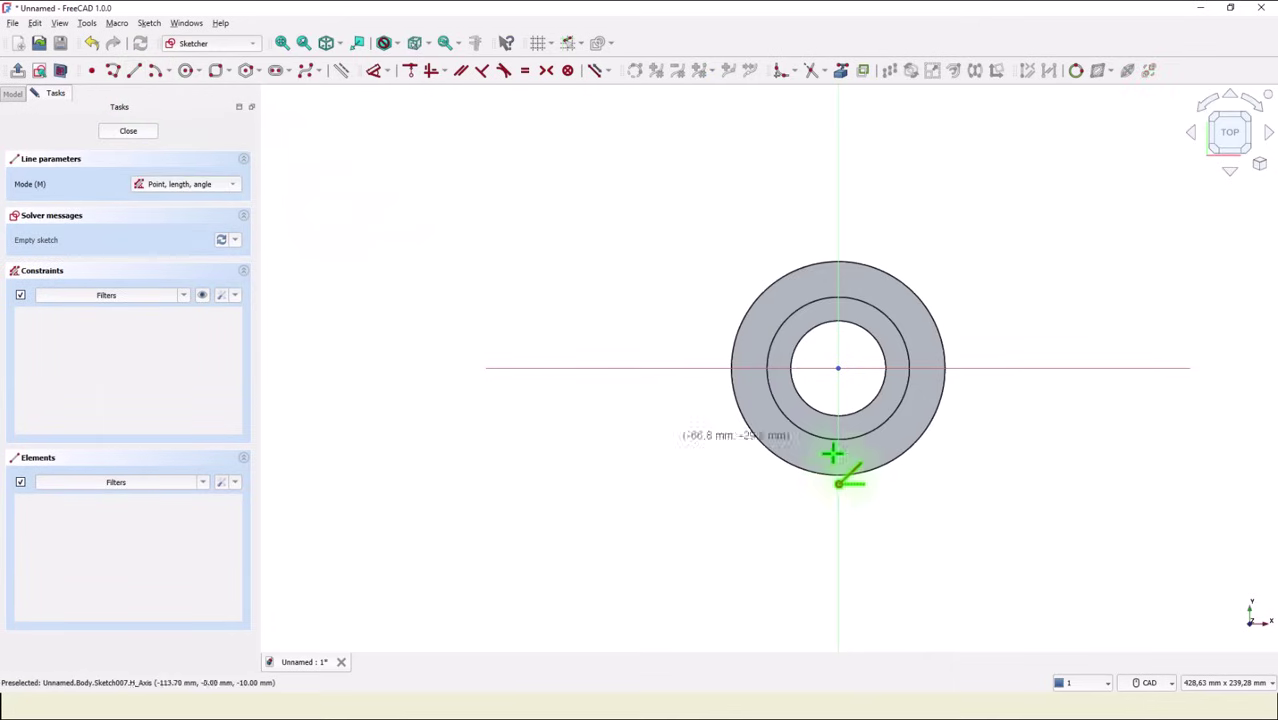
{"action": "left_click", "coordinate": [838, 367]}
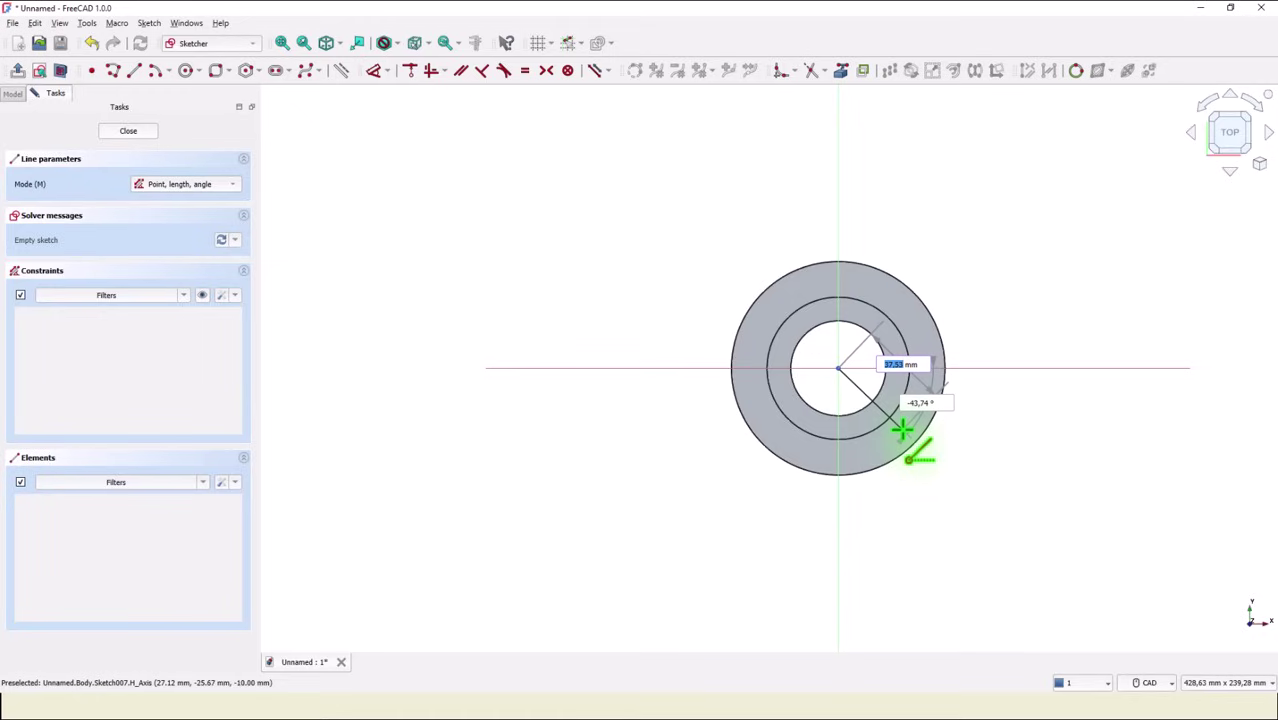
{"action": "type", "text": "7"}
{"action": "key", "text": "Return"}
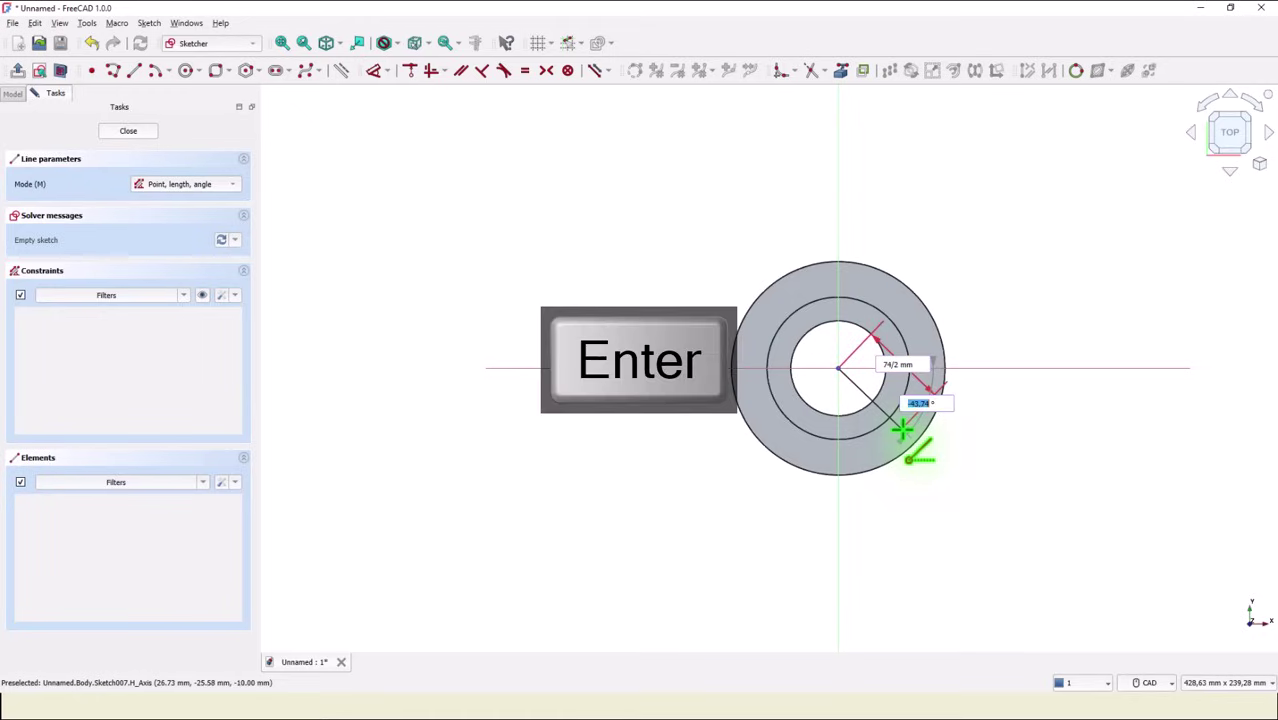
{"action": "type", "text": "-45"}
{"action": "key", "text": "Return"}
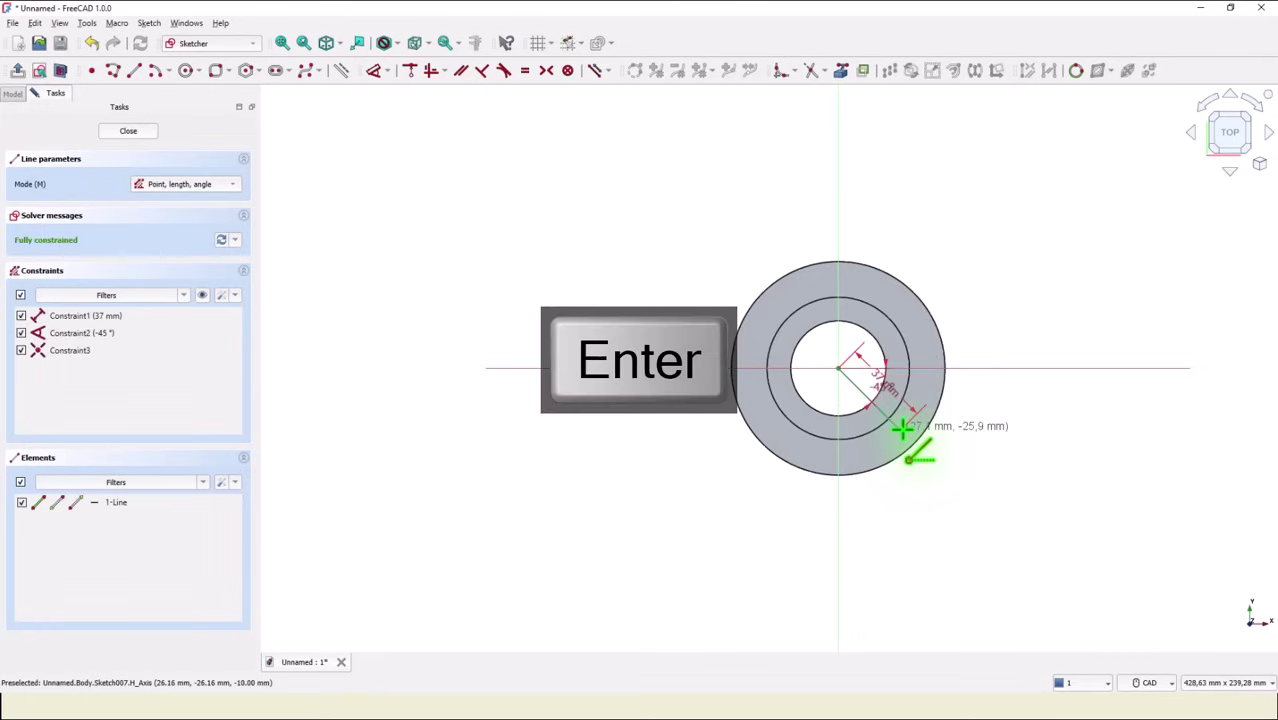
{"action": "right_click", "coordinate": [611, 210]}
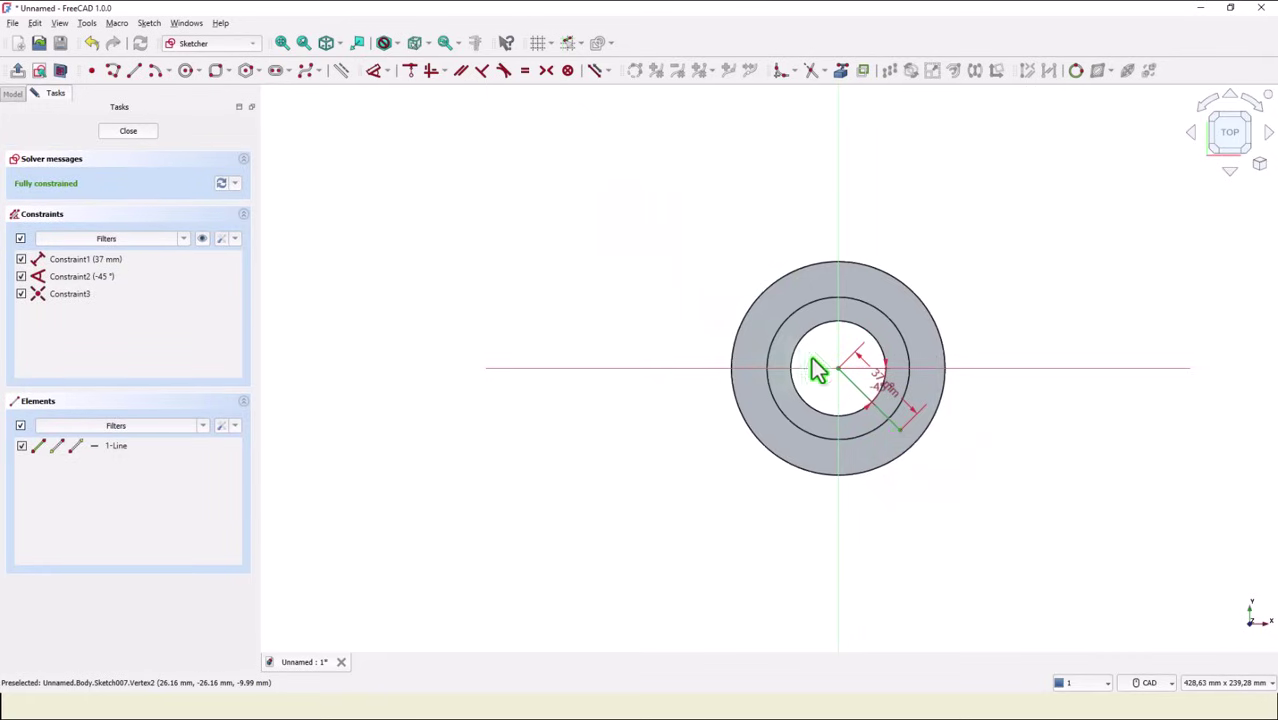
Make the line construction geometry, add a small circle at its end, and close the sketch
{"action": "left_click", "coordinate": [857, 386]}
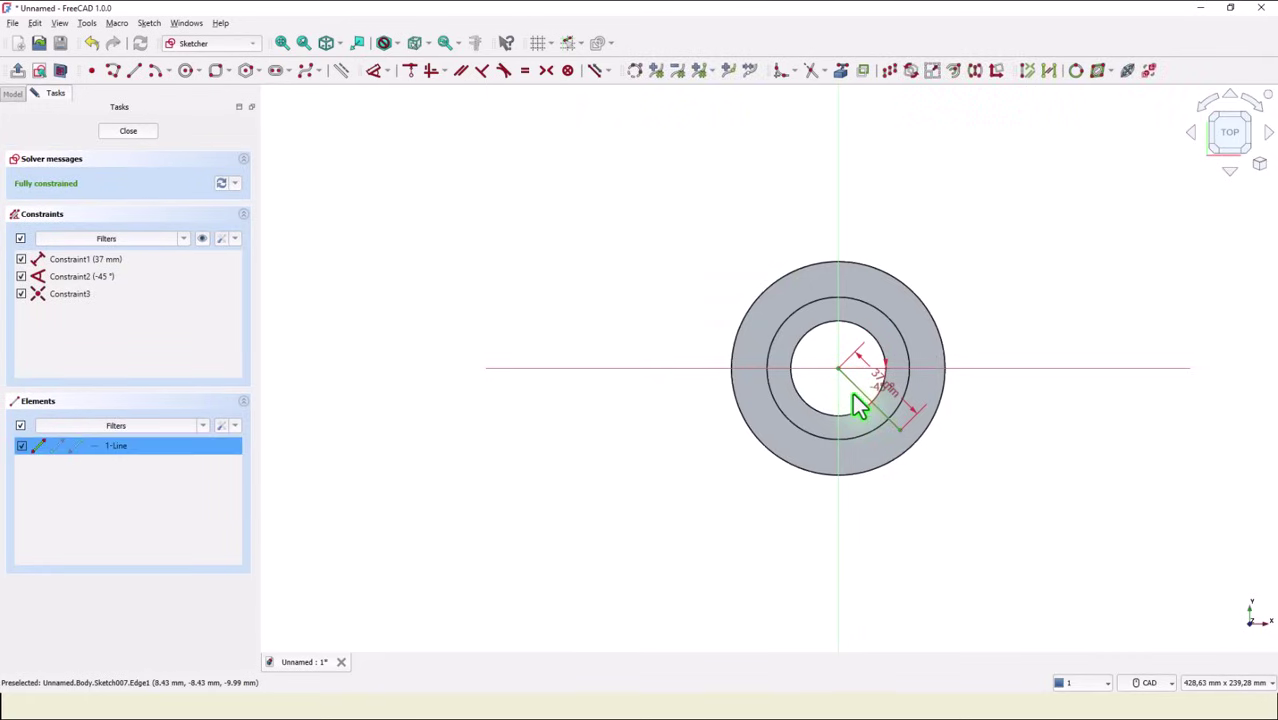
{"action": "left_click", "coordinate": [342, 78]}
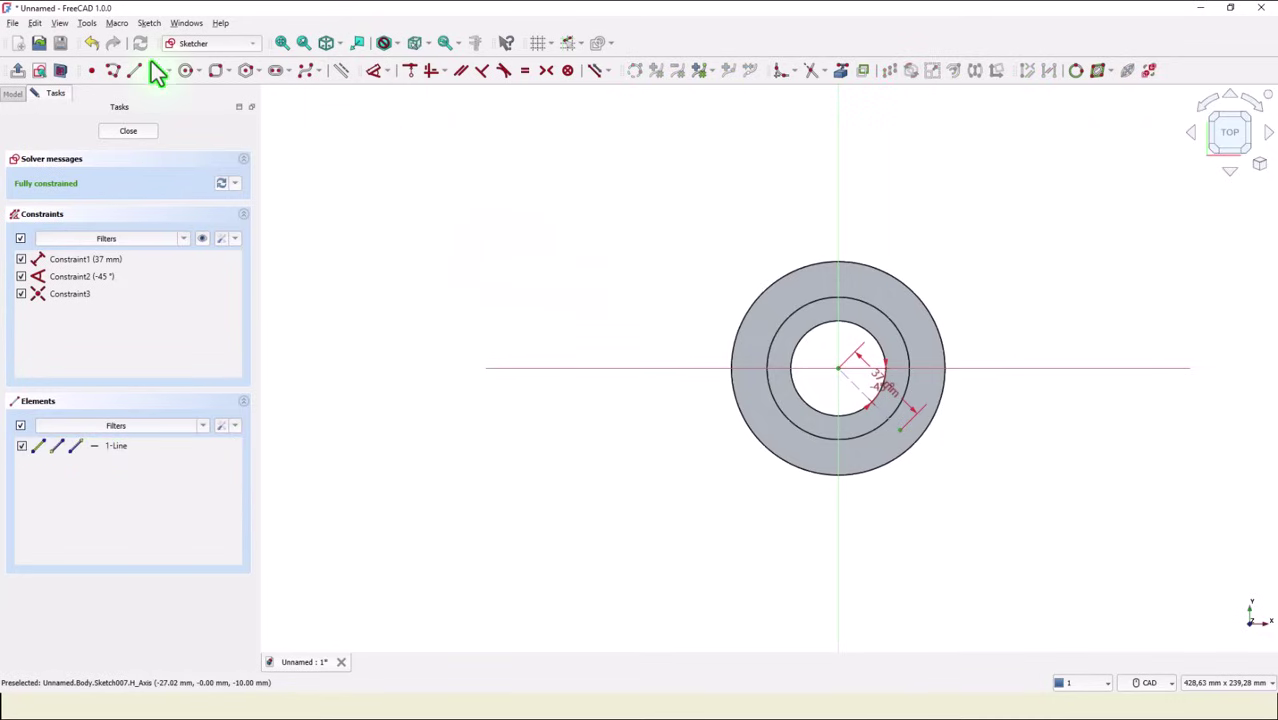
{"action": "left_click", "coordinate": [185, 72]}
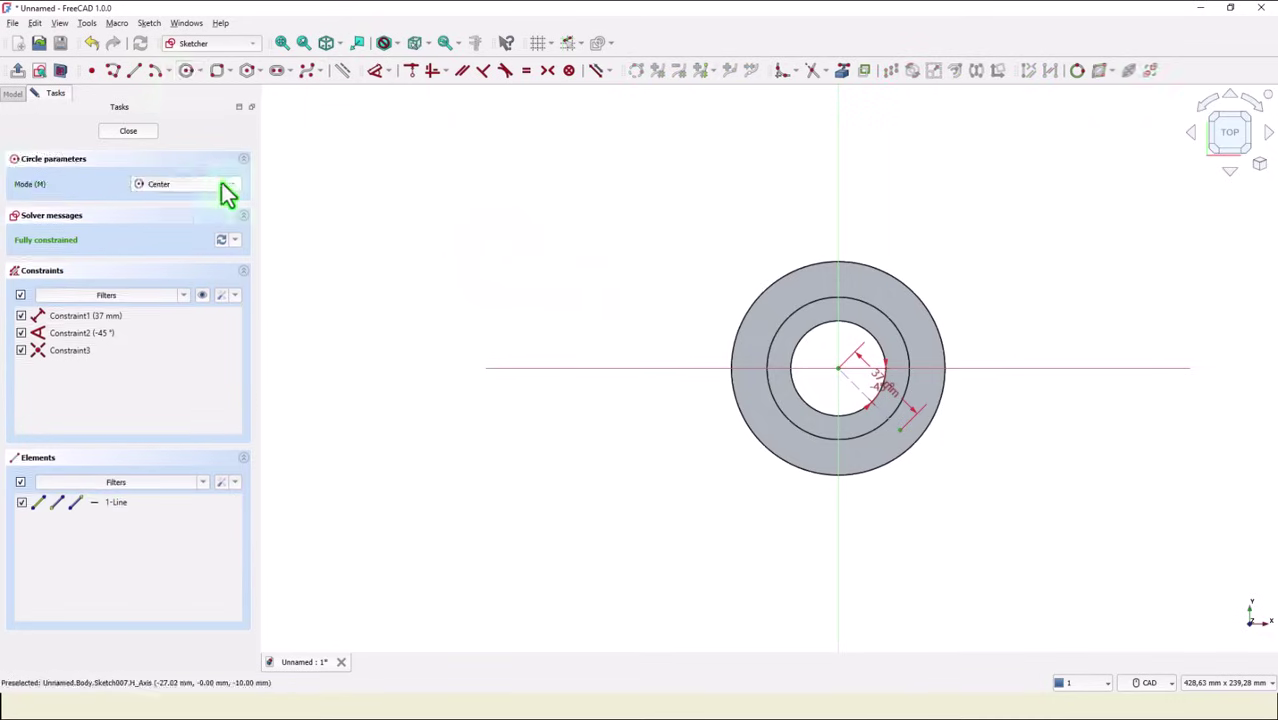
{"action": "left_click", "coordinate": [900, 432]}
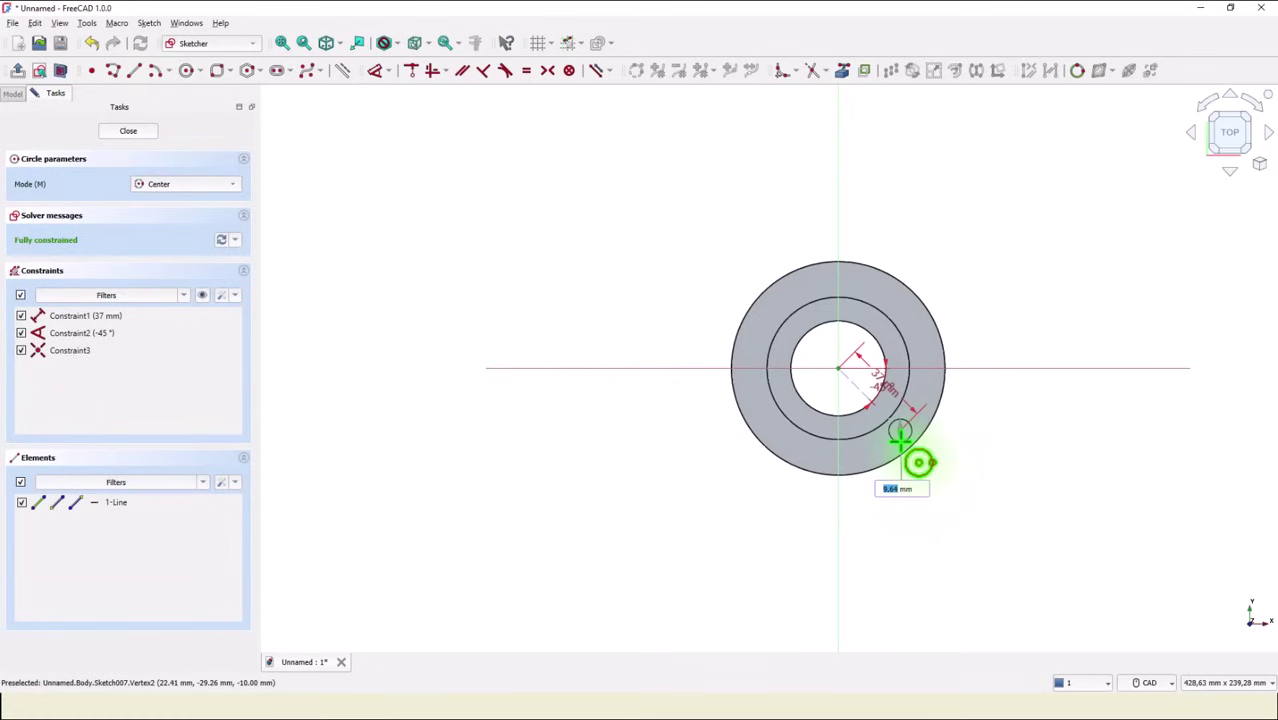
{"action": "left_click", "coordinate": [901, 439]}
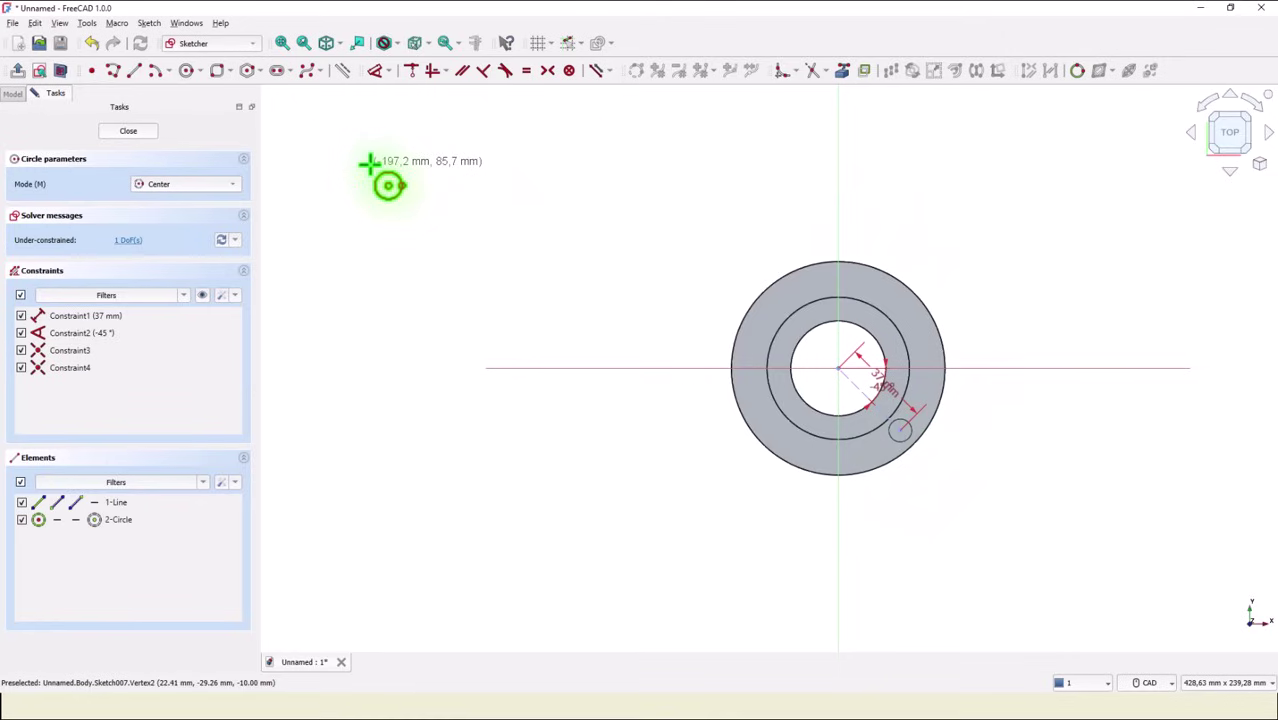
{"action": "left_click", "coordinate": [140, 137]}
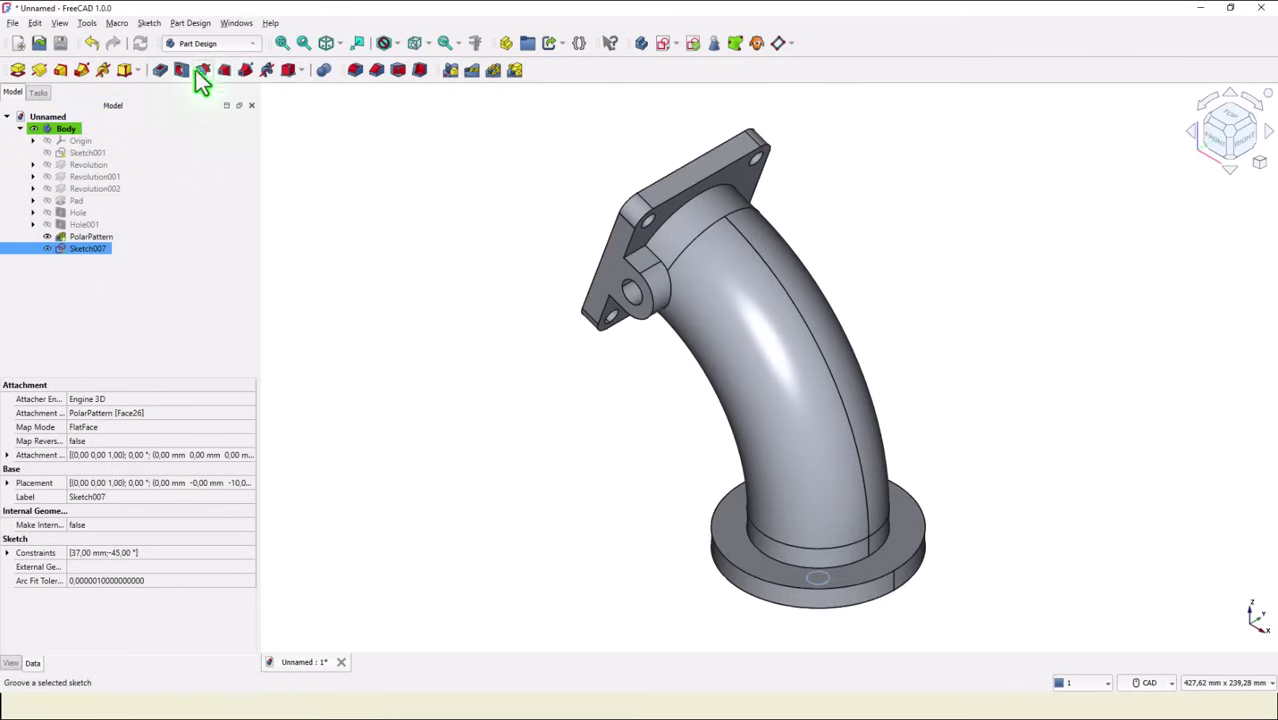
Drill an 8 mm through-all hole from the round flange sketch
{"action": "left_click", "coordinate": [181, 72]}
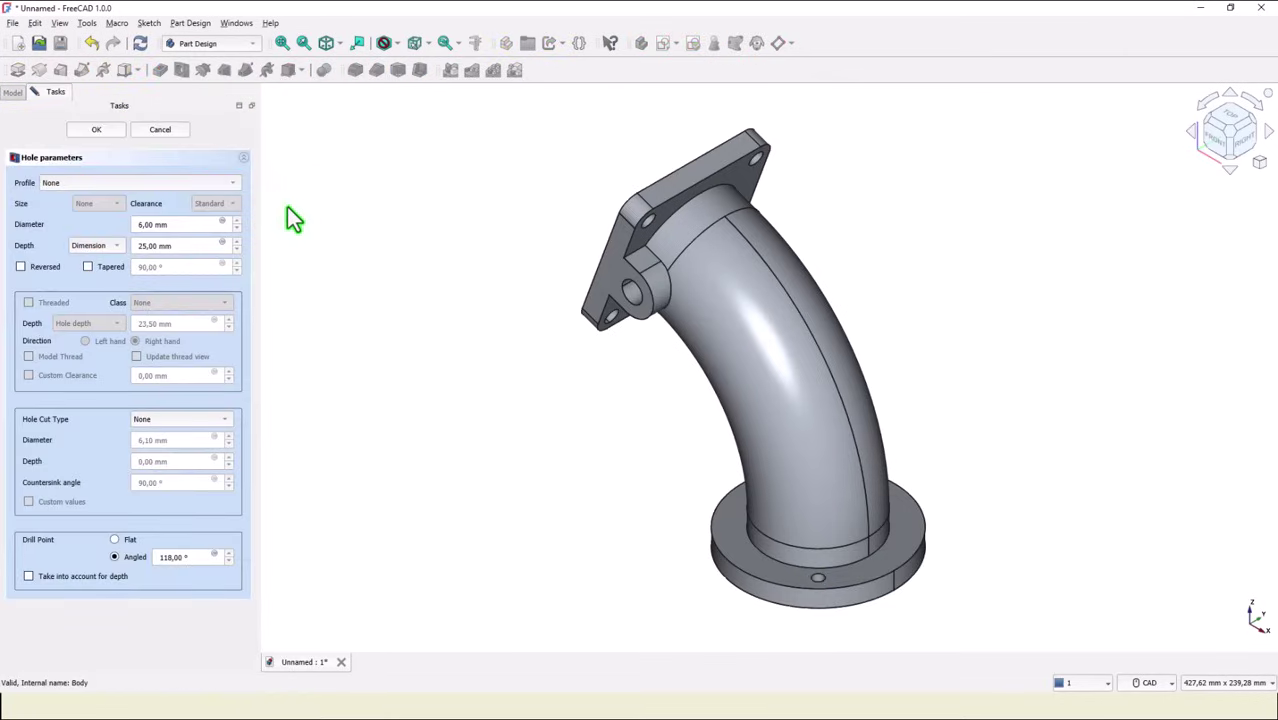
{"action": "left_click_drag", "start_coordinate": [199, 224], "coordinate": [53, 232]}
{"action": "type", "text": "8"}
{"action": "left_click", "coordinate": [92, 246]}
{"action": "left_click", "coordinate": [106, 259]}
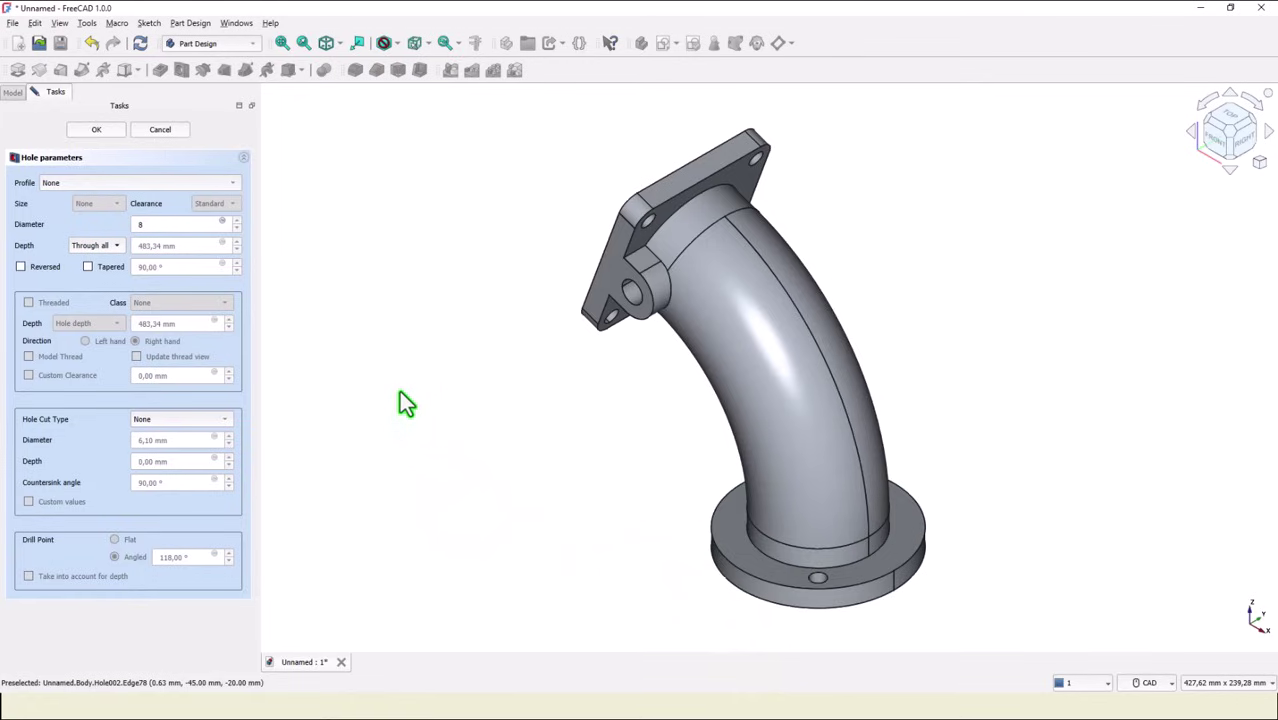
{"action": "left_click", "coordinate": [97, 130]}
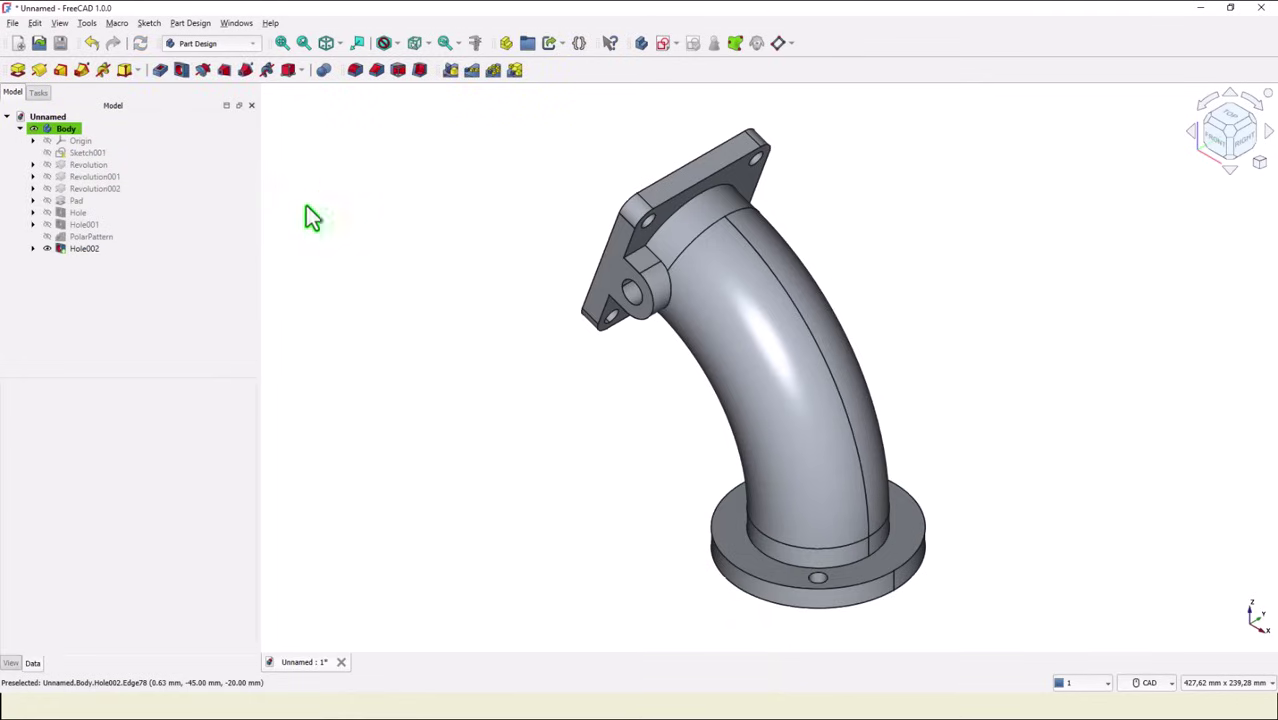
Polar-pattern Hole002 with 4 occurrences to give the round flange four bolt holes
{"action": "left_click", "coordinate": [85, 249]}
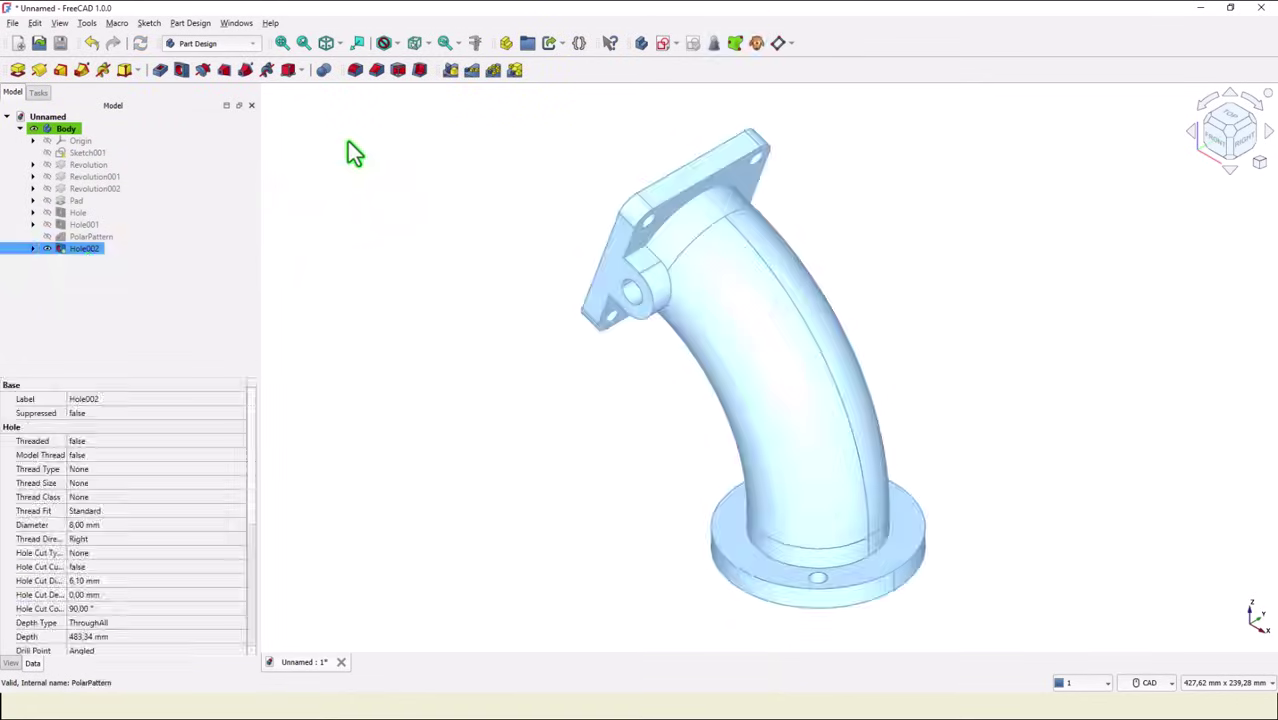
{"action": "left_click", "coordinate": [493, 70]}
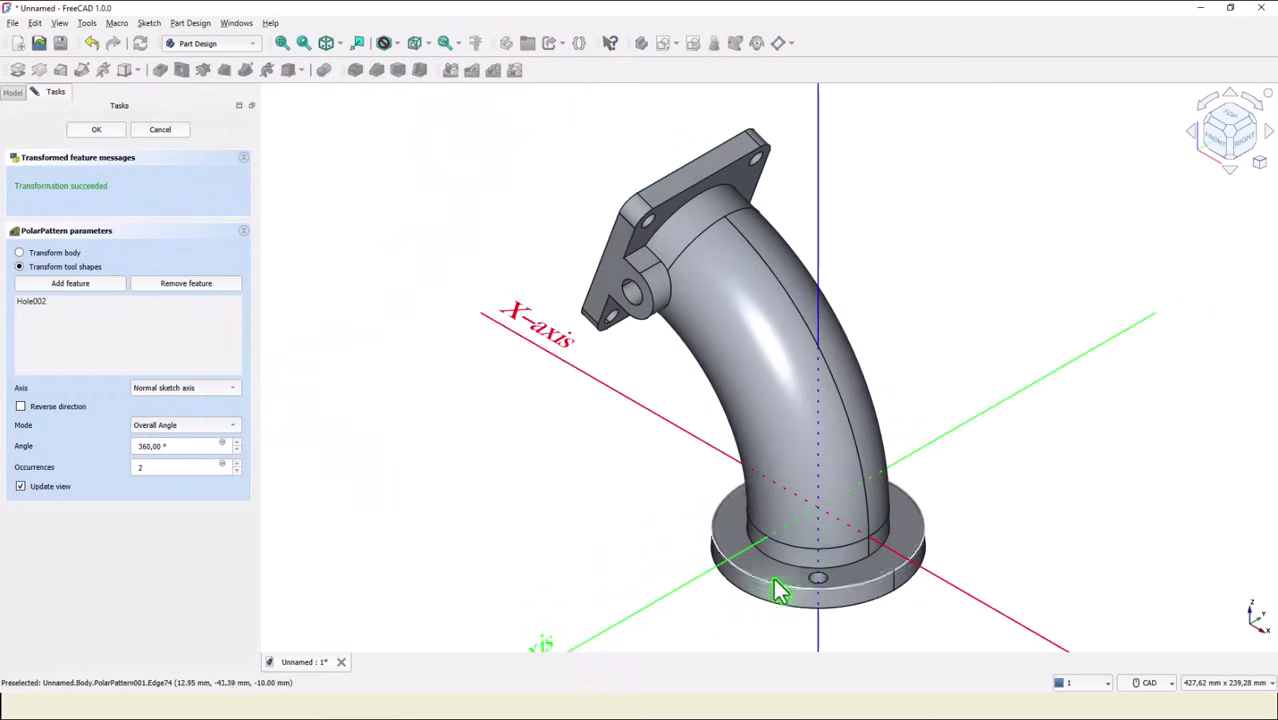
{"action": "double_click", "coordinate": [172, 467]}
{"action": "type", "text": "4"}
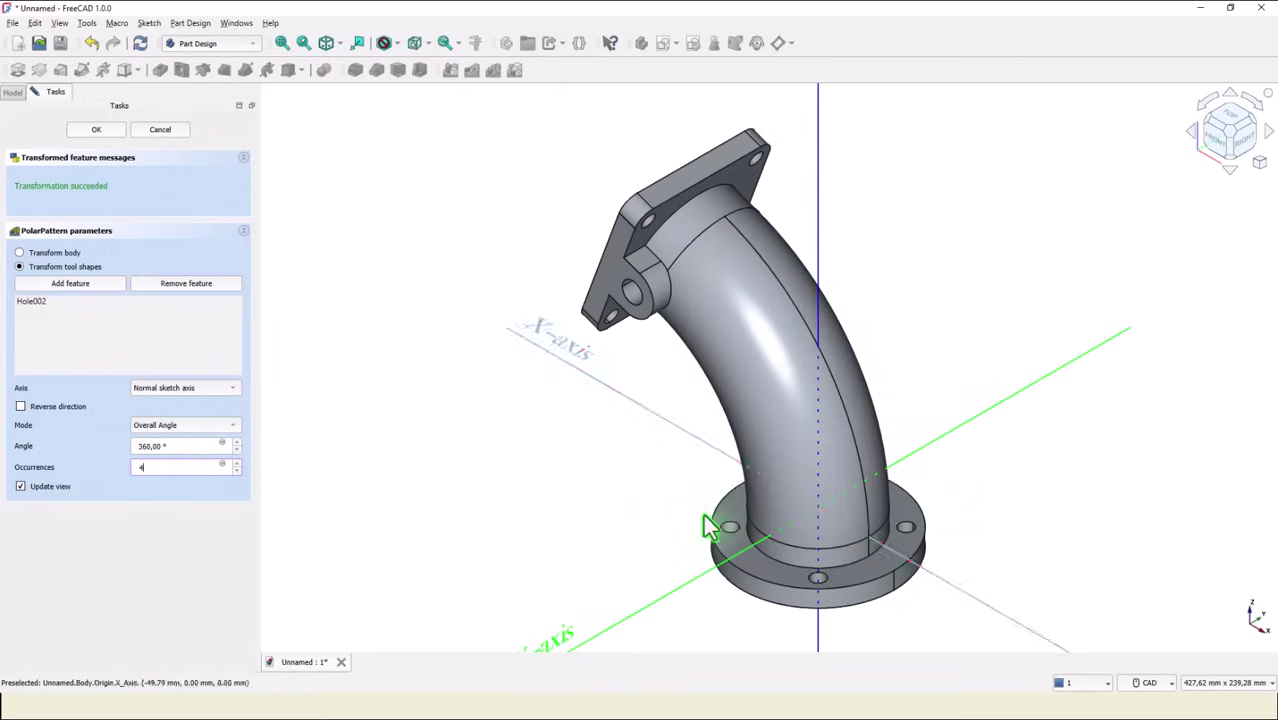
{"action": "left_click", "coordinate": [95, 130]}
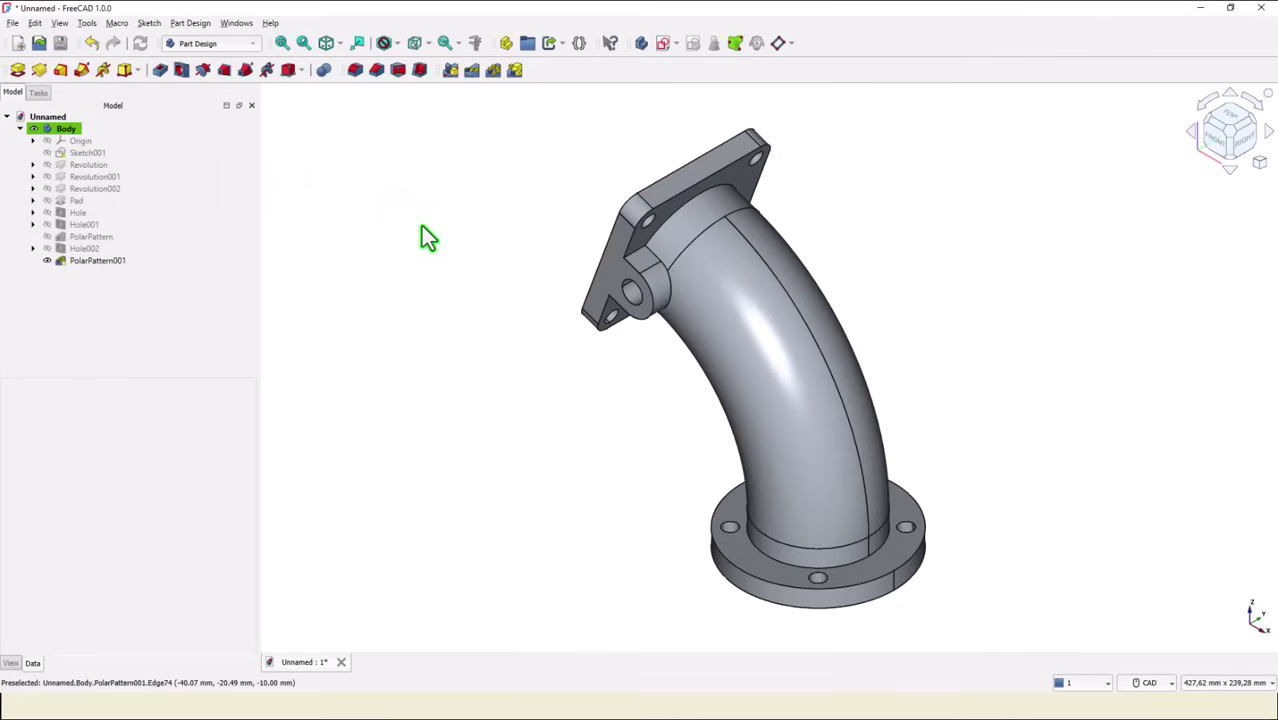